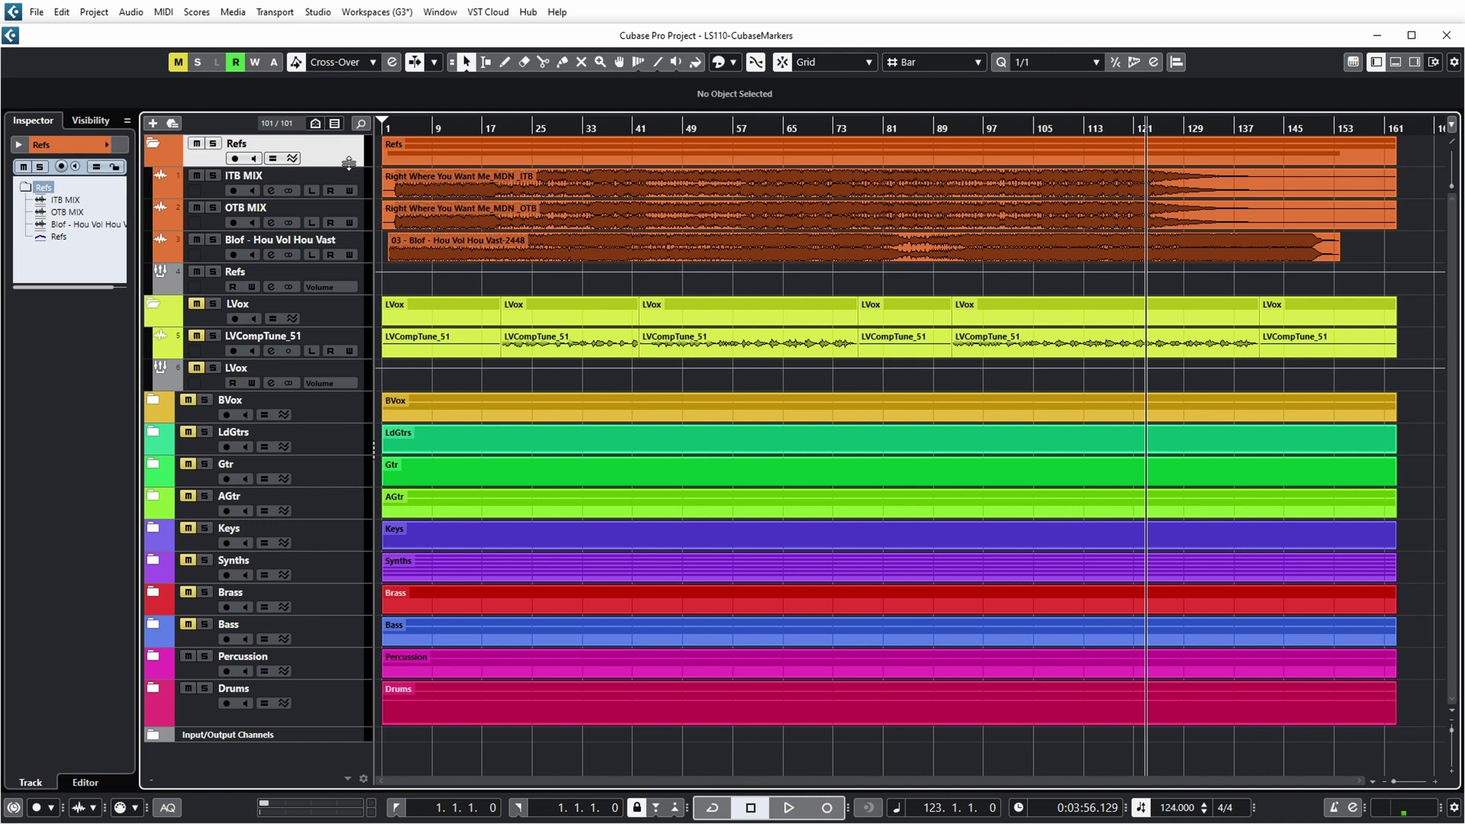
# Add a new marker track to the project.
pyautogui.click(153, 124)
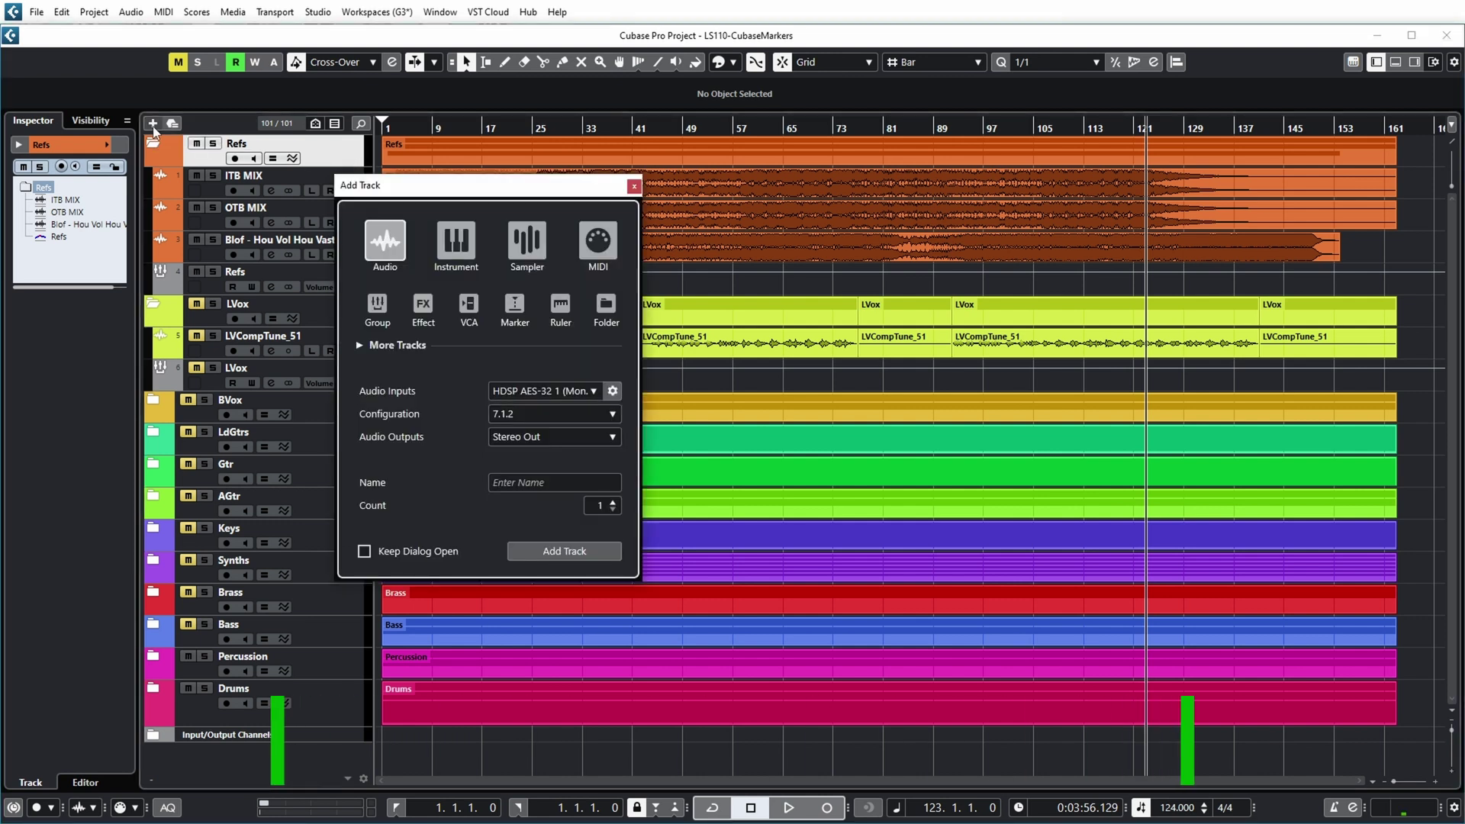
pyautogui.click(516, 309)
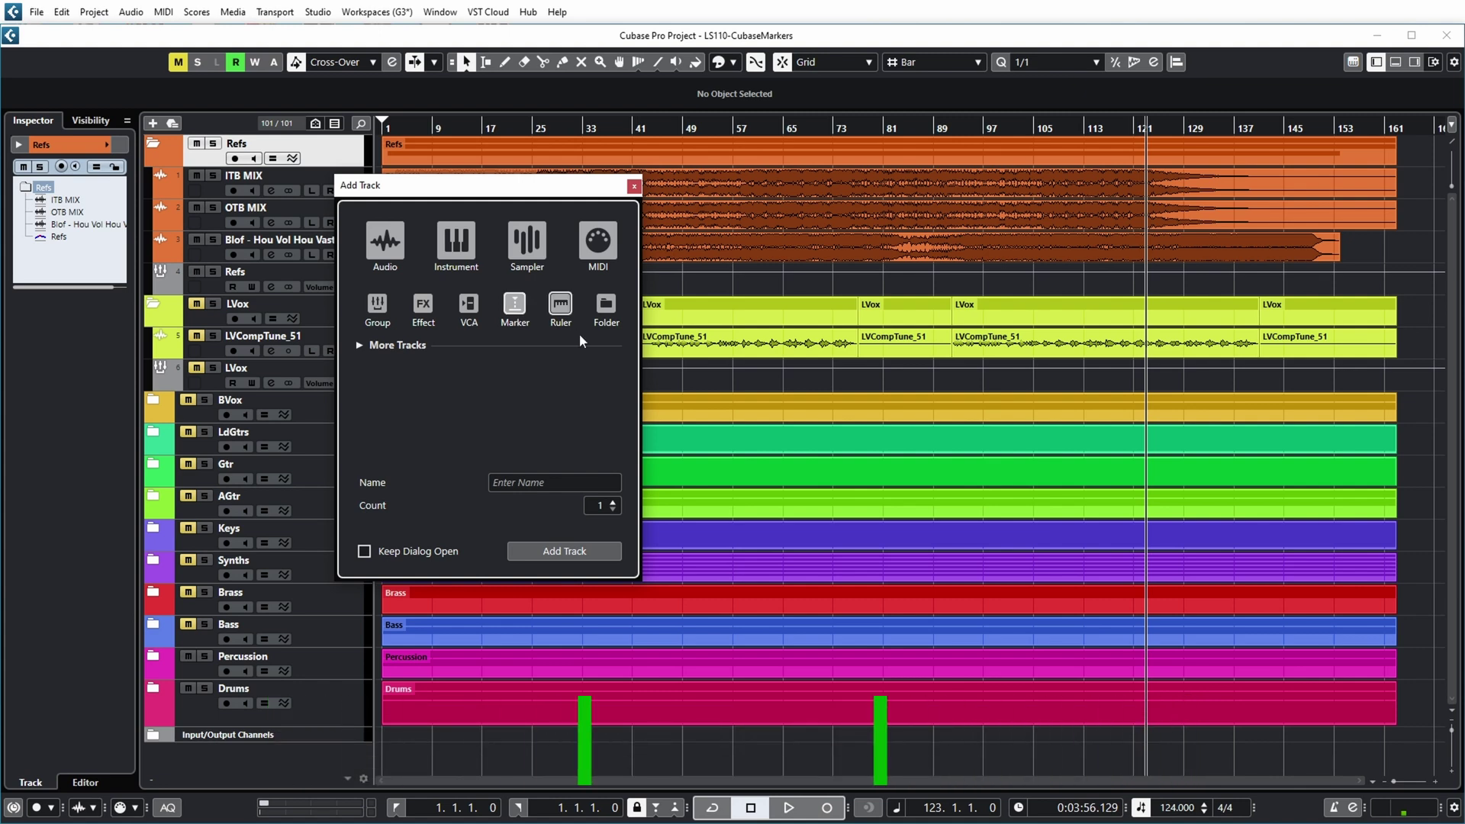
pyautogui.click(564, 553)
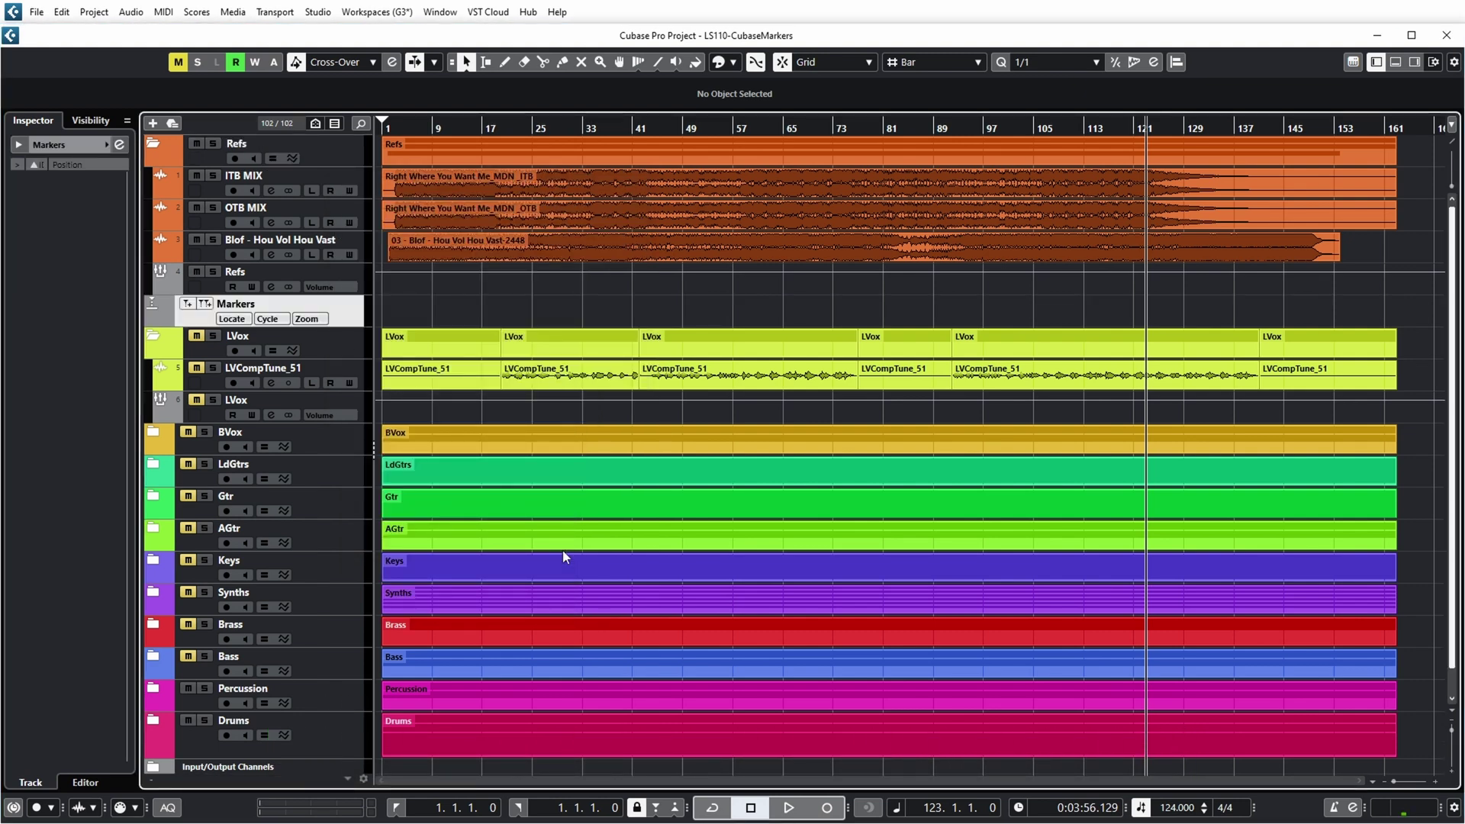
# Move the Markers track to the top of the track list, above the Refs folder.
pyautogui.moveTo(354, 328); pyautogui.dragTo(342, 149)
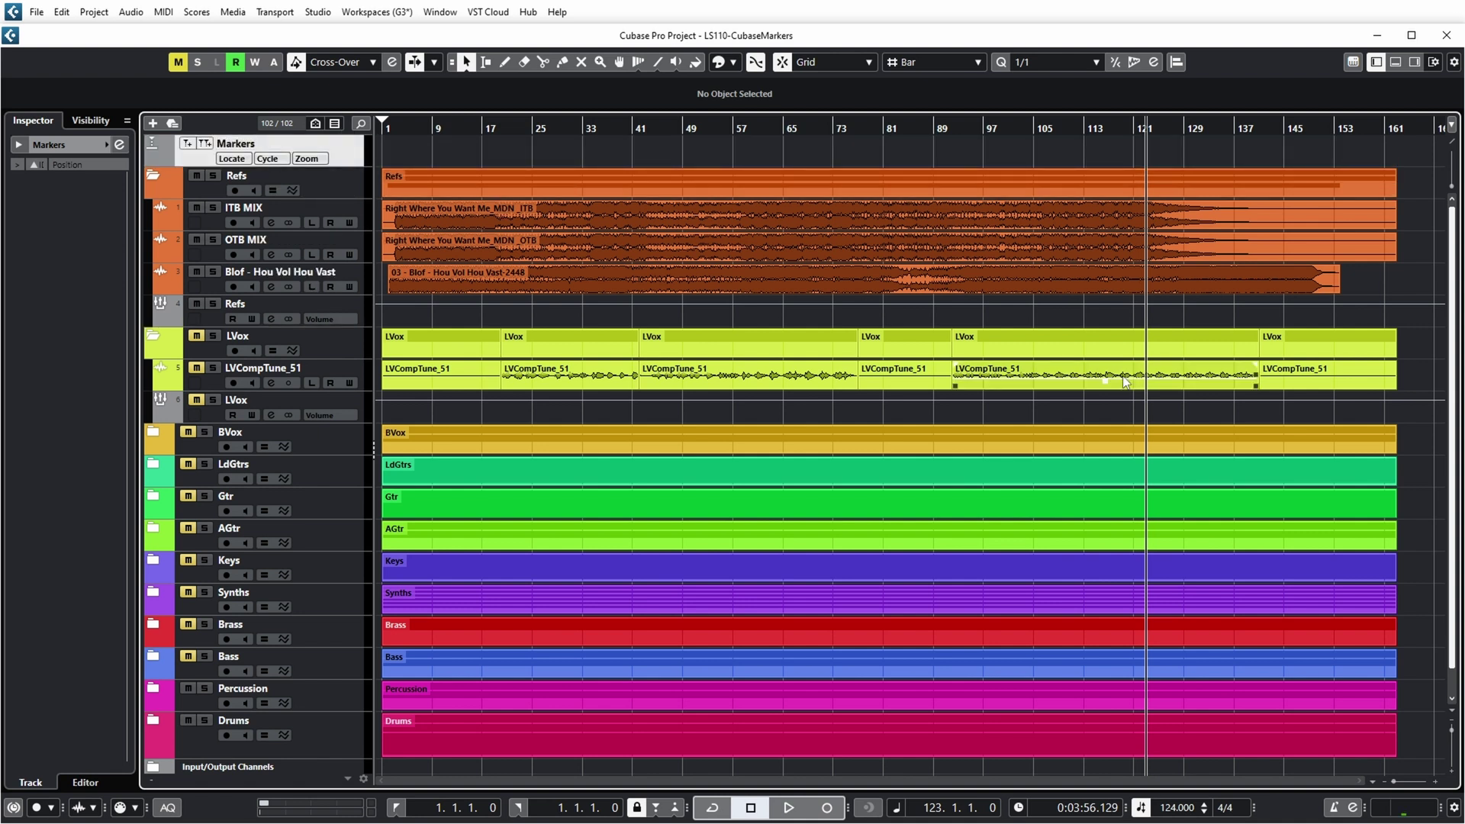
pyautogui.scroll(-1, 1123, 374)
pyautogui.scroll(1, 1124, 374)
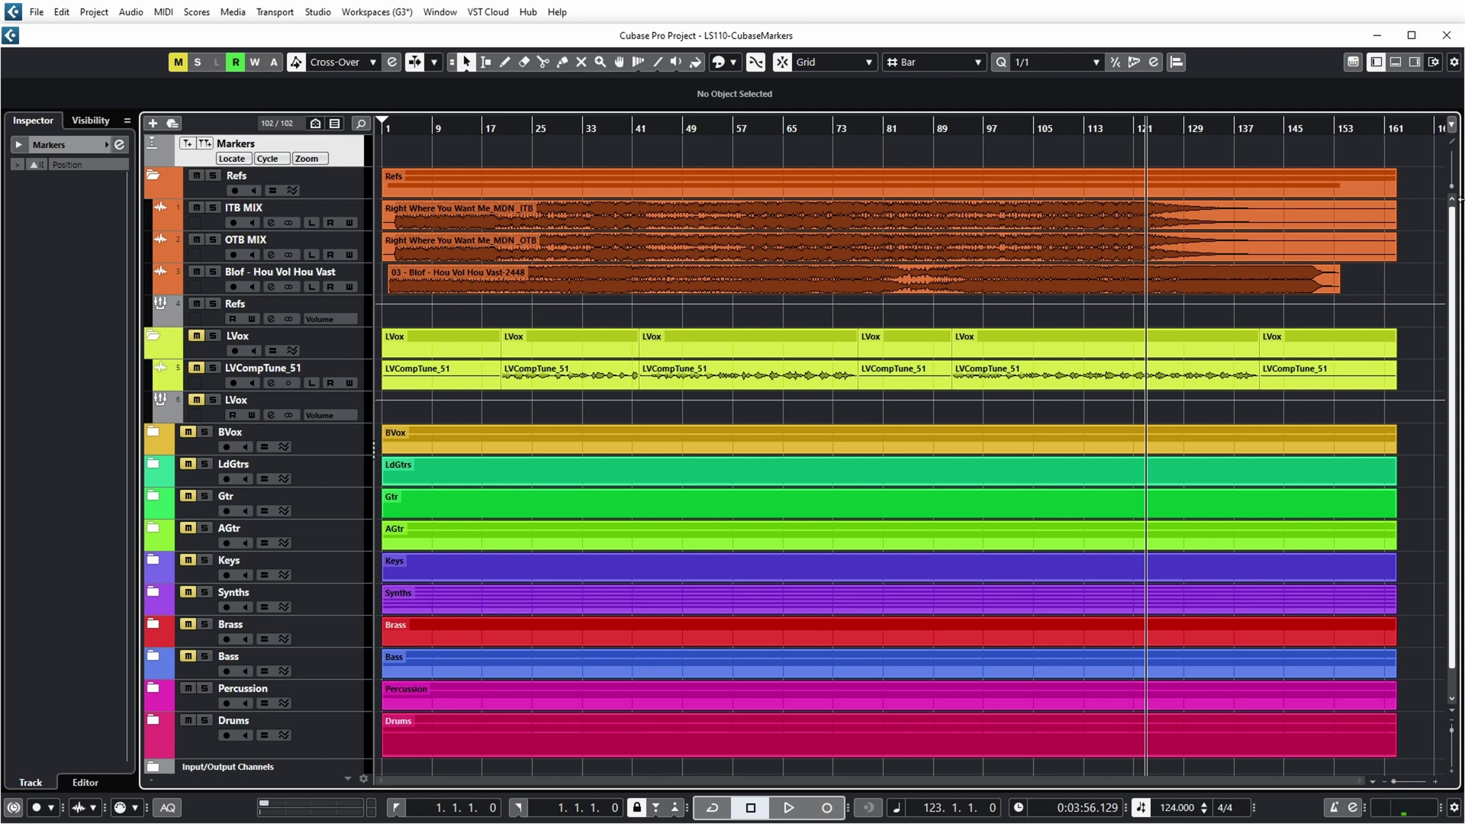
# Narrow the window, divide the track list and dock the Markers track in a fitted upper zone.
pyautogui.moveTo(1460, 200); pyautogui.dragTo(1351, 210)
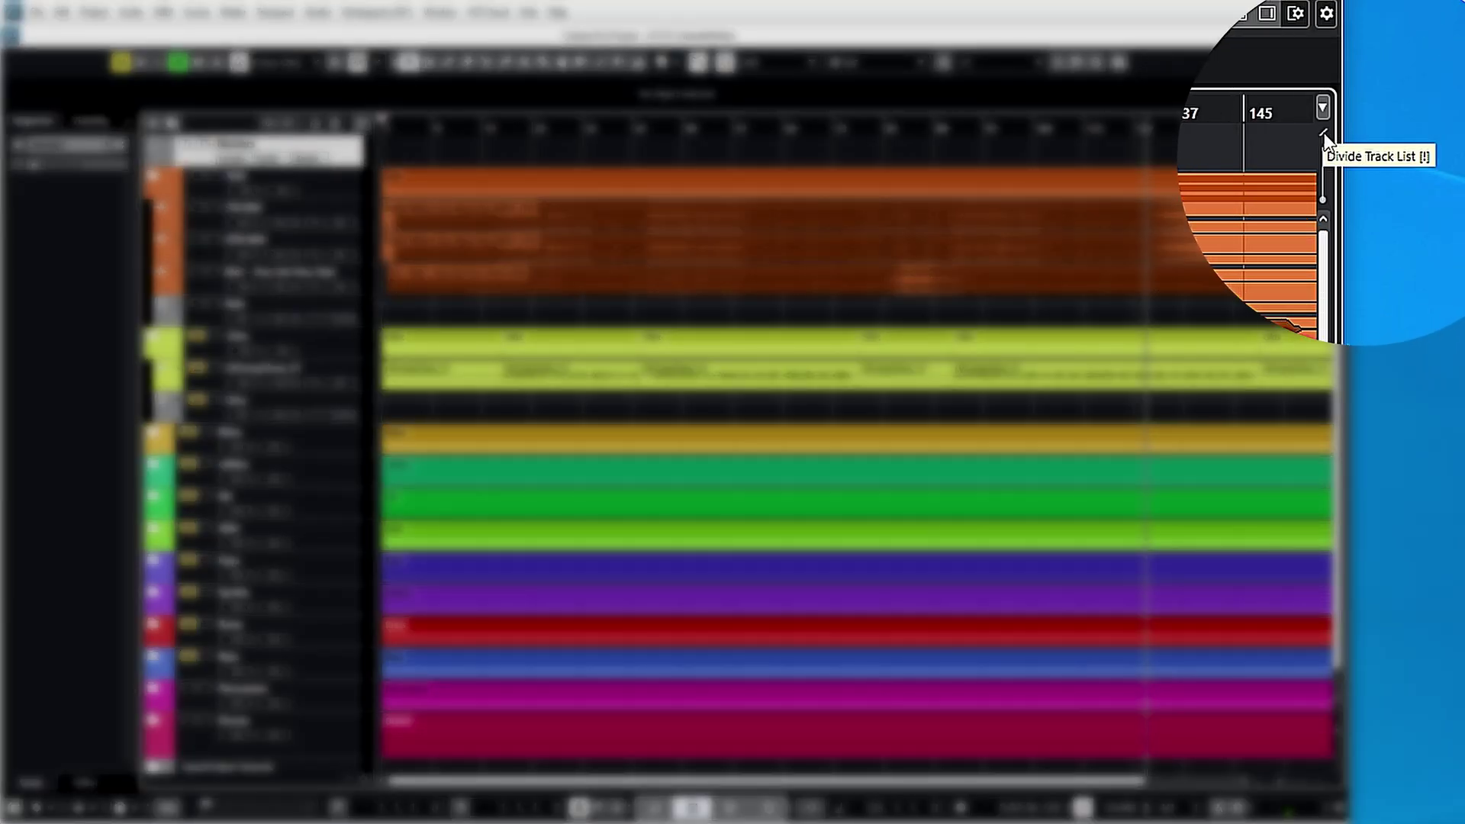
pyautogui.click(1325, 132)
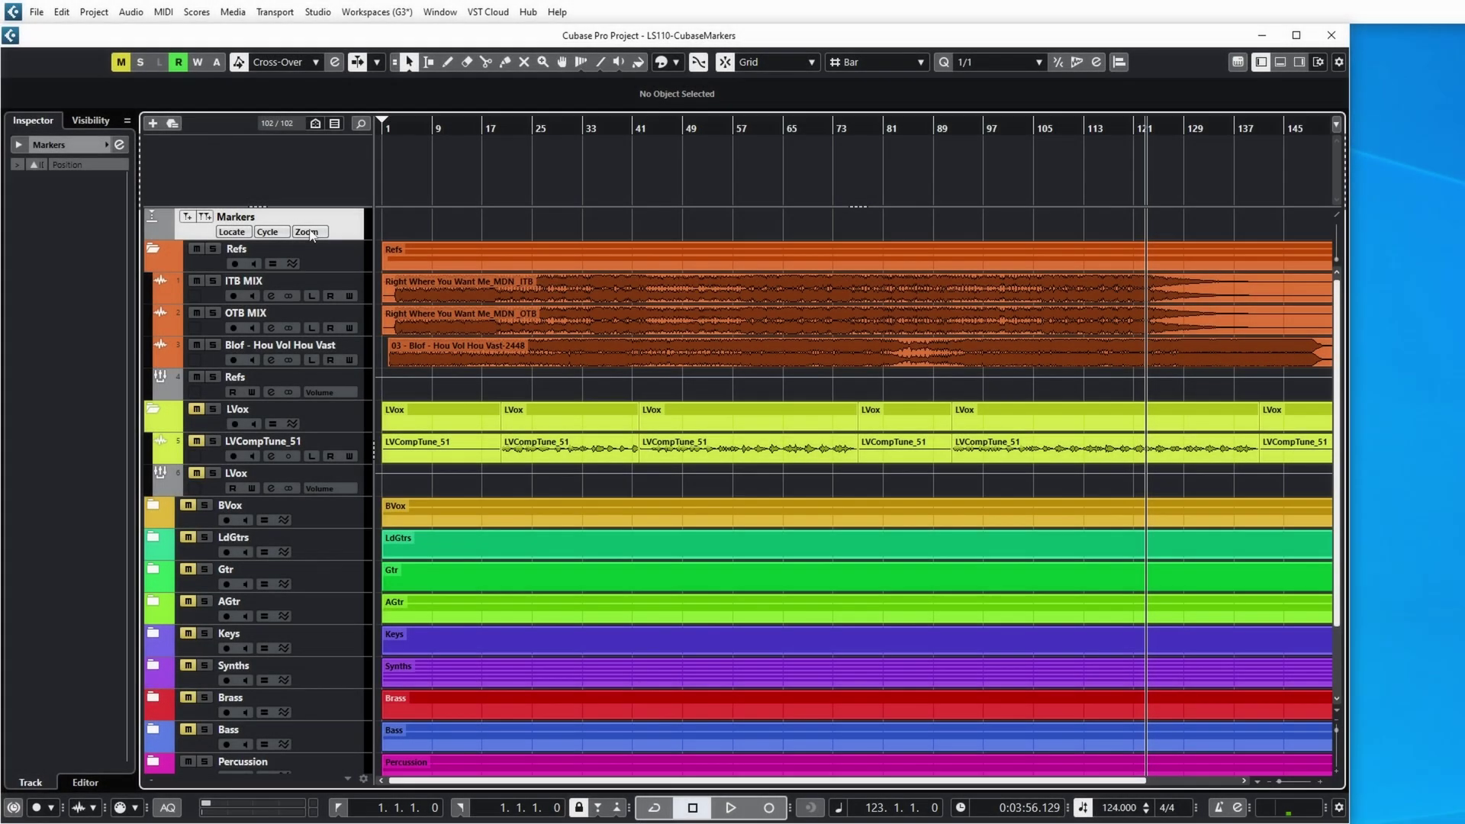
pyautogui.click(350, 185)
pyautogui.moveTo(364, 206); pyautogui.dragTo(364, 169)
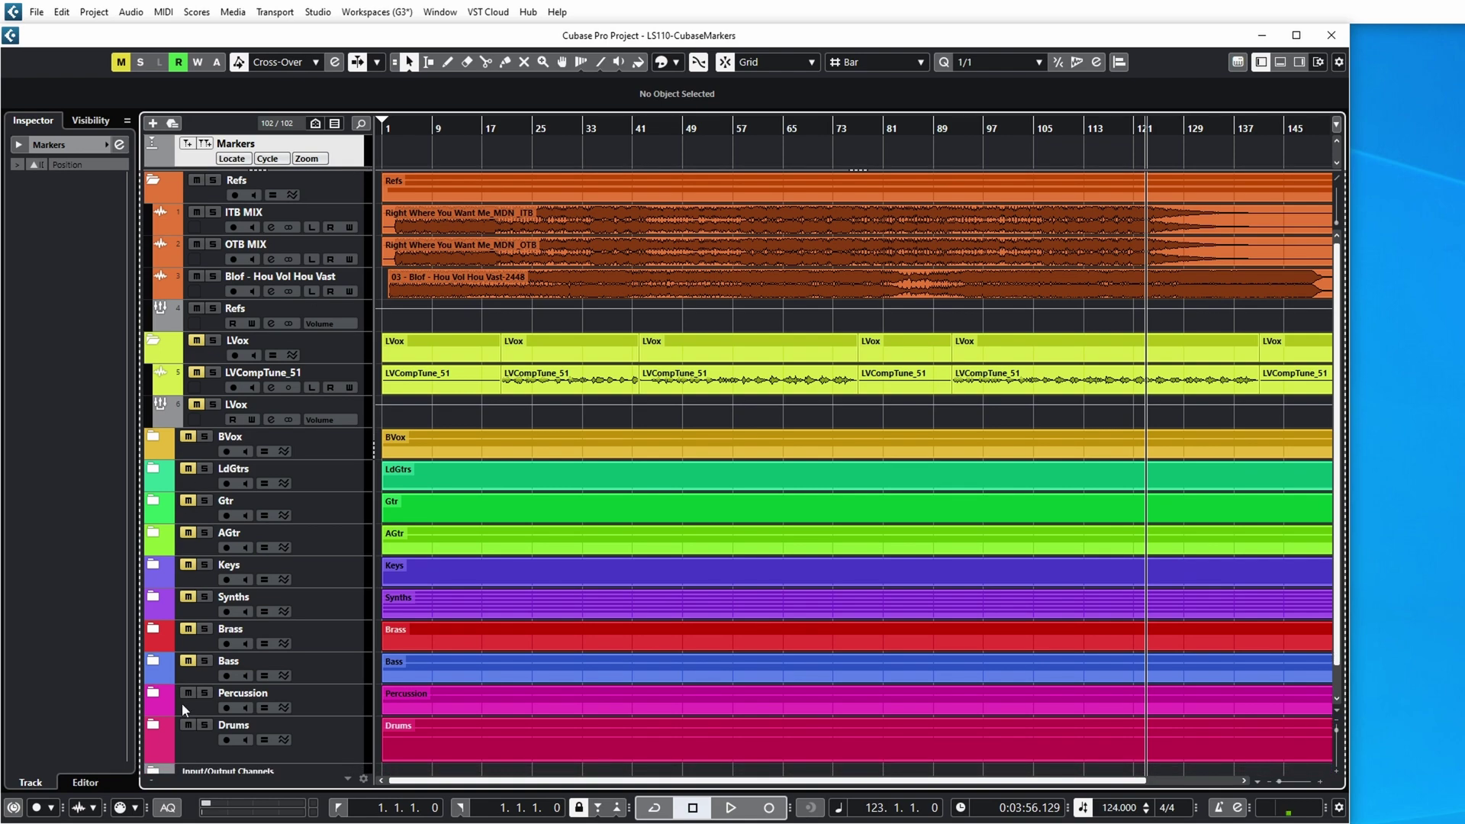
# Expand the Drums folder and scroll to confirm the Markers track stays fixed.
pyautogui.click(174, 723)
pyautogui.scroll(-10, 850, 376)
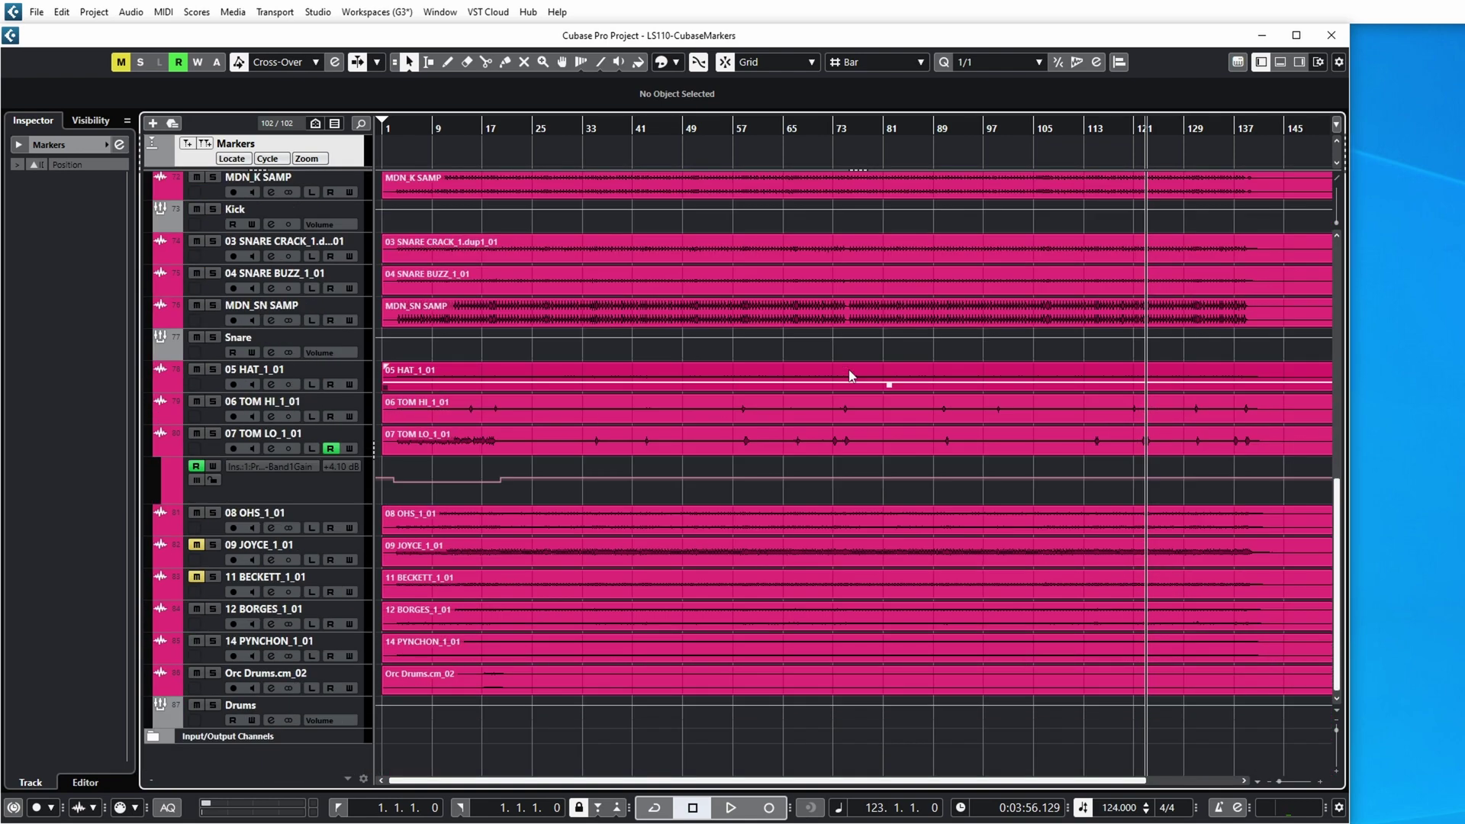
pyautogui.scroll(12, 850, 376)
pyautogui.scroll(-10, 850, 374)
pyautogui.scroll(10, 850, 374)
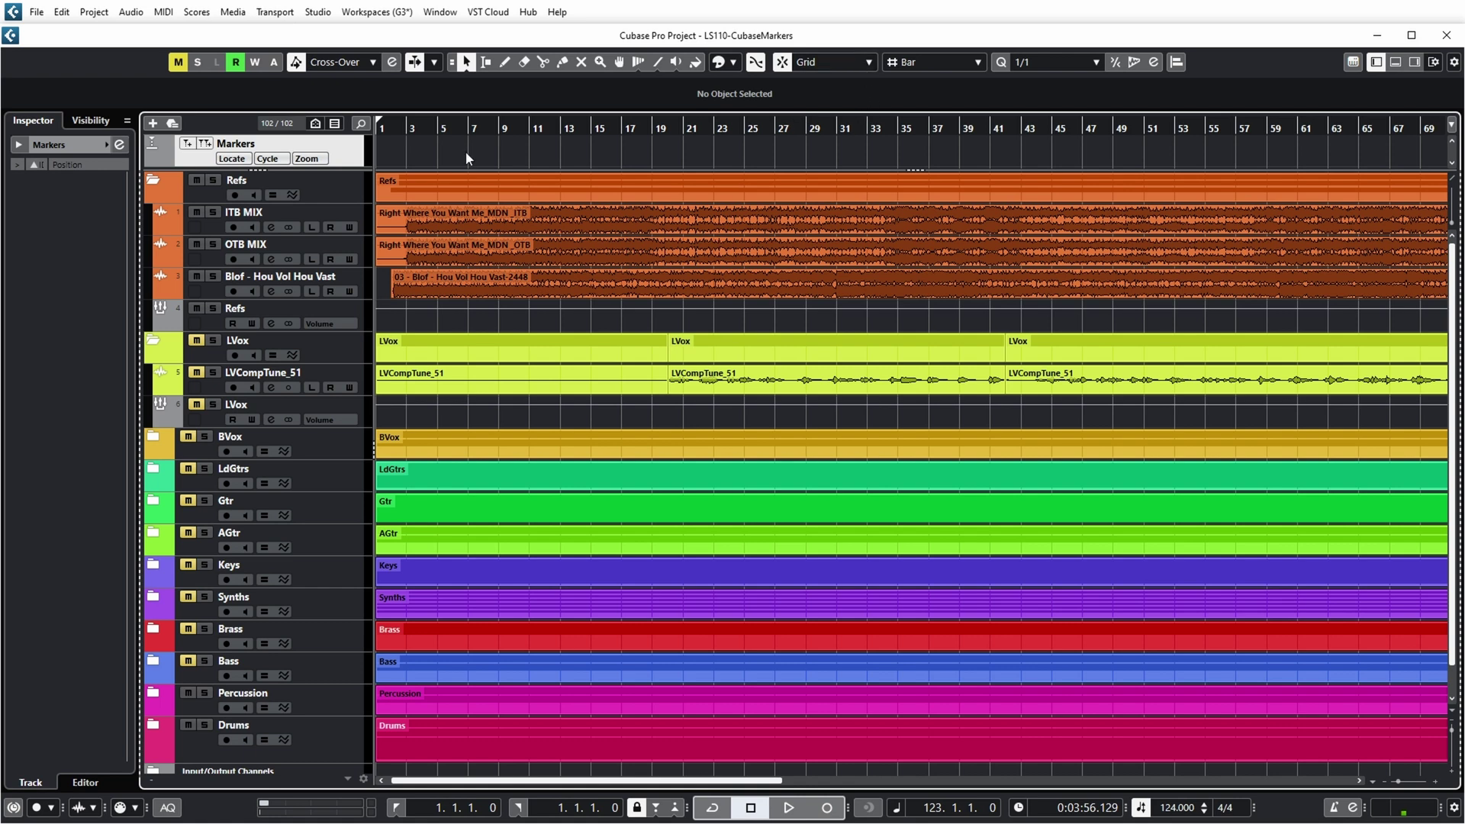
# Zoom in, set the cursor to bar 1 and add position marker 1 there.
pyautogui.press('h')
pyautogui.press('h')
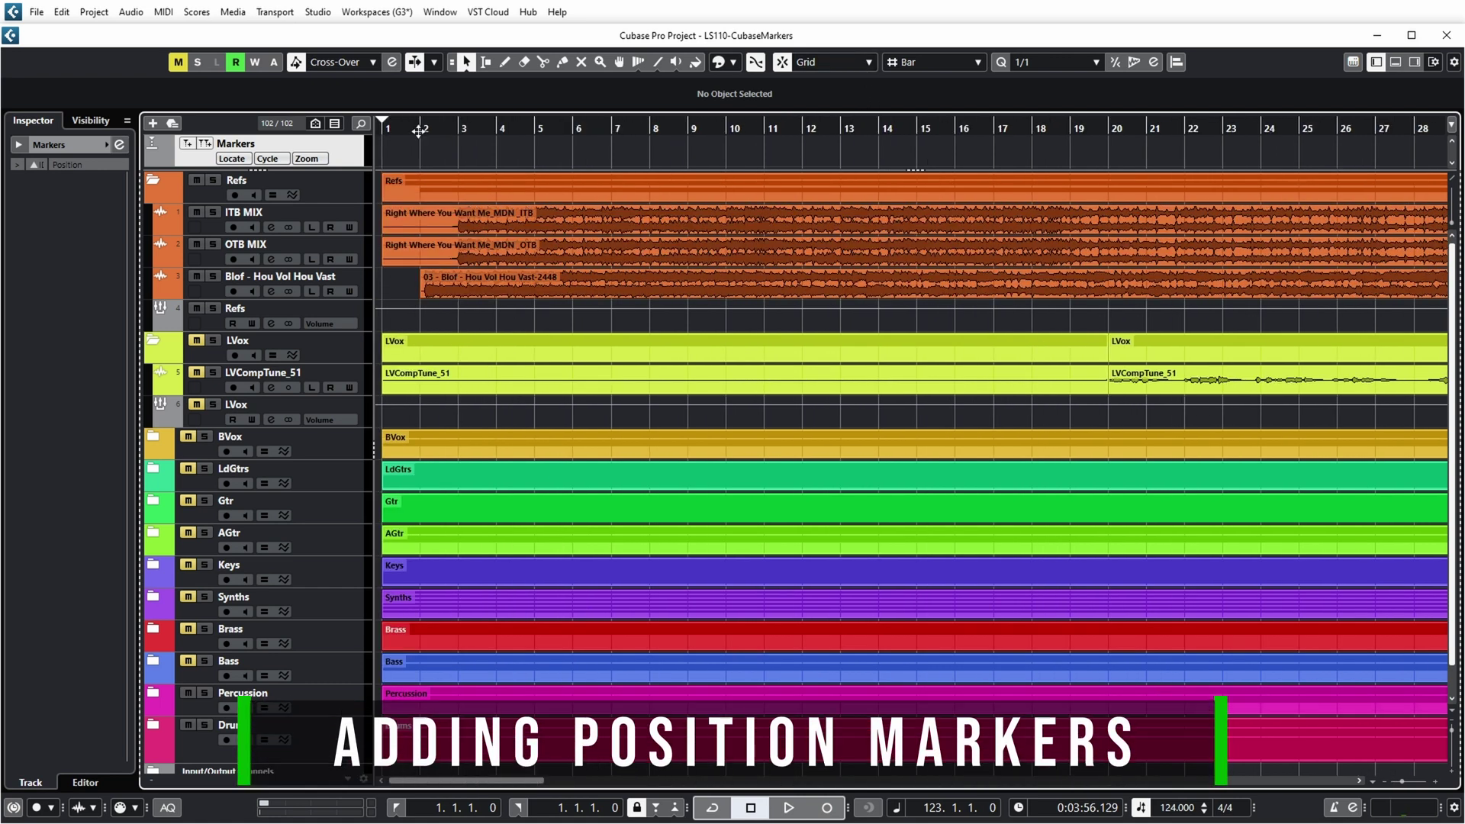
pyautogui.click(388, 129)
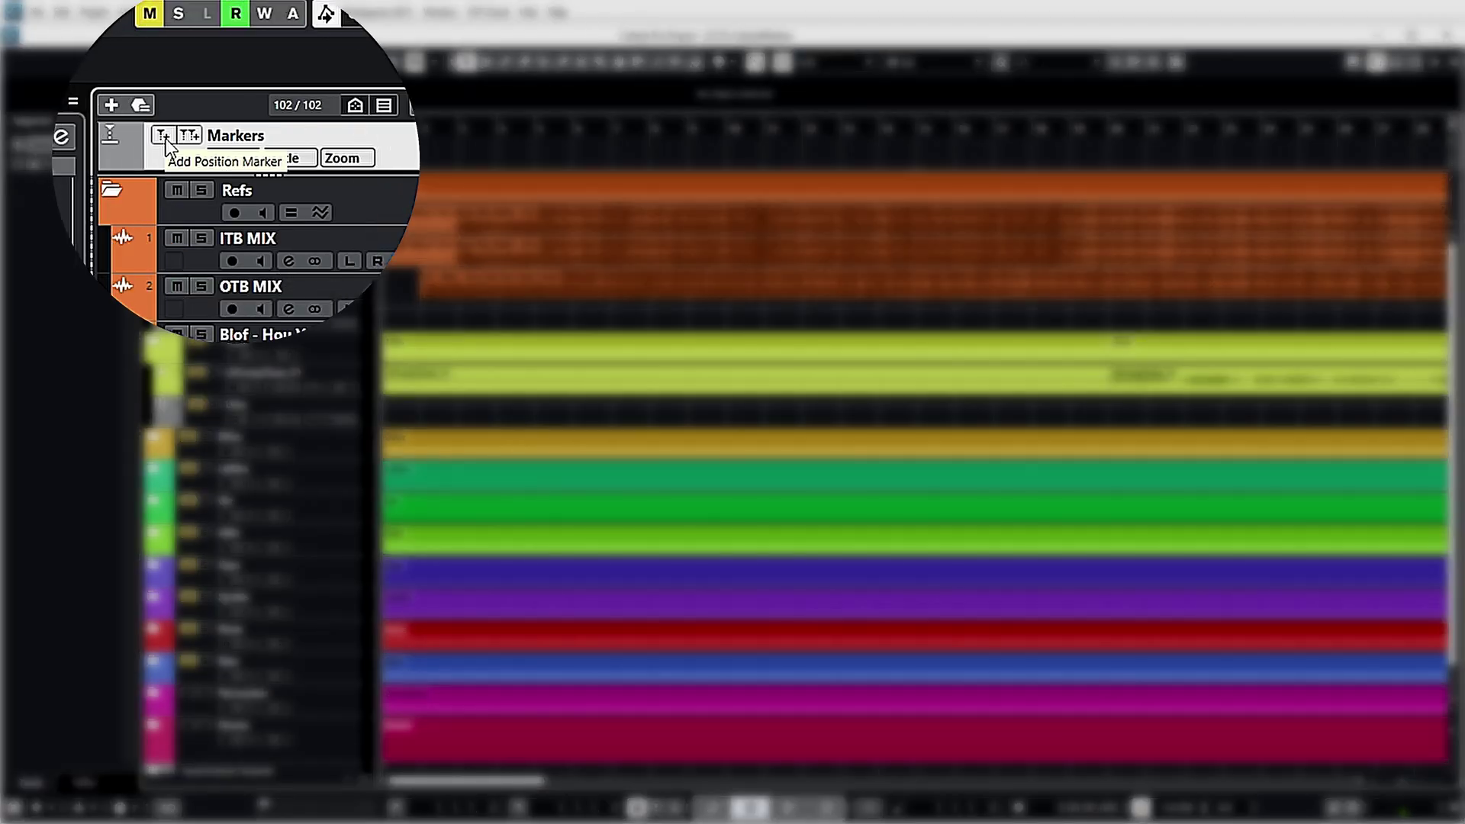
pyautogui.click(188, 145)
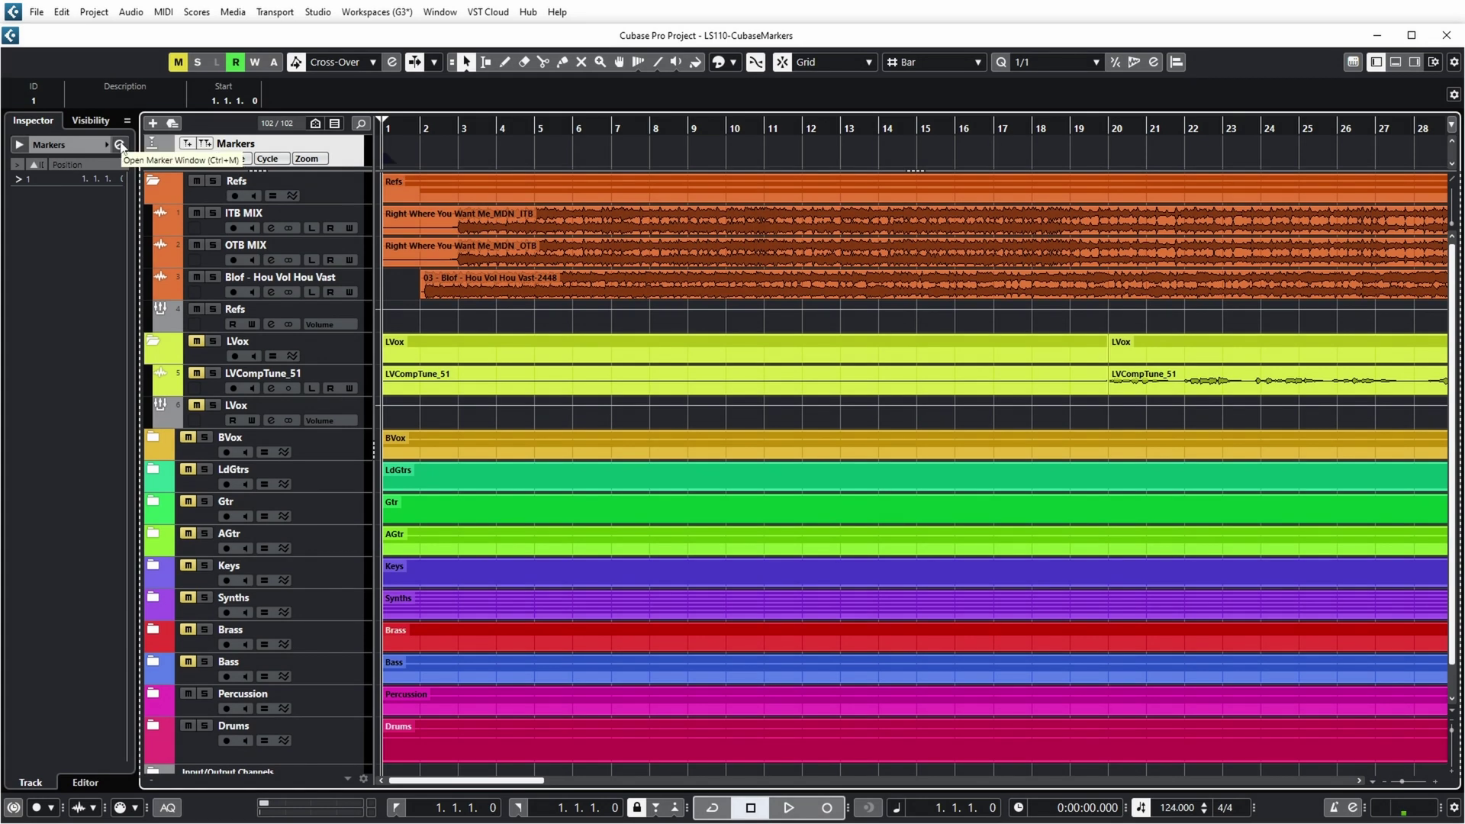
# Open the Markers window, name marker 1 Count-in, and add an Intro marker at bar 3.
pyautogui.click(120, 145)
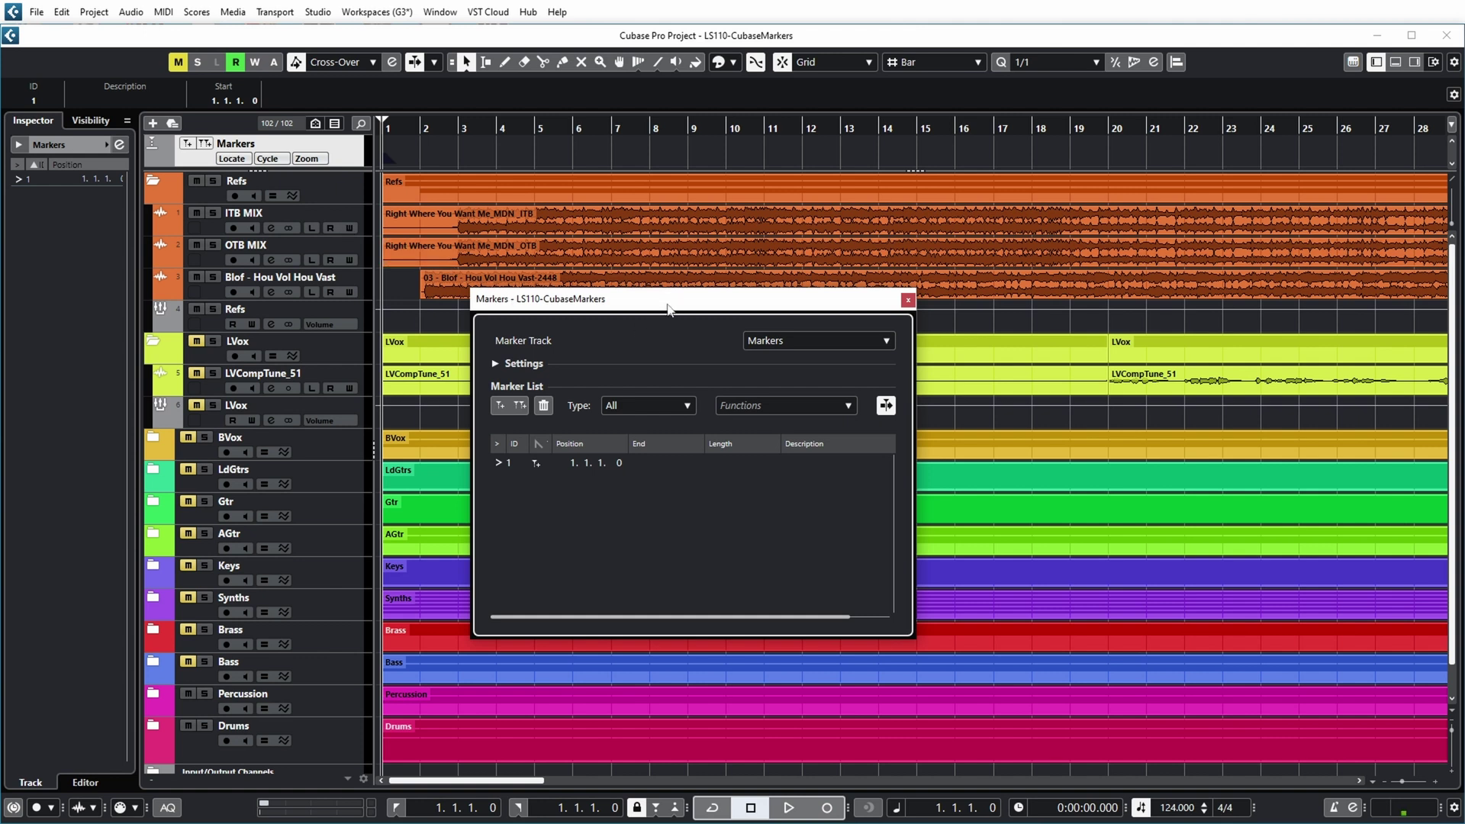
pyautogui.doubleClick(800, 463)
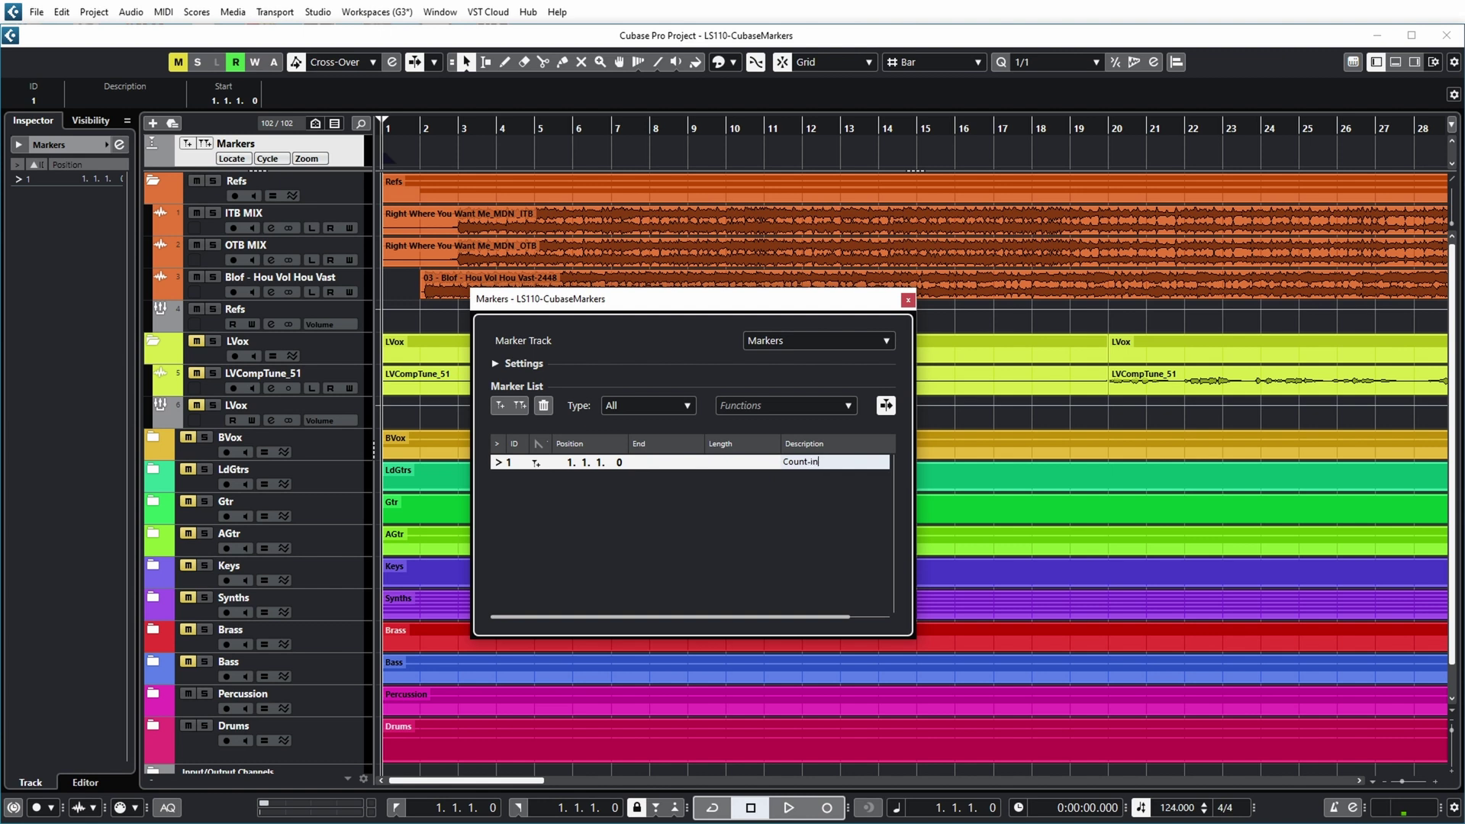
pyautogui.press('Return')
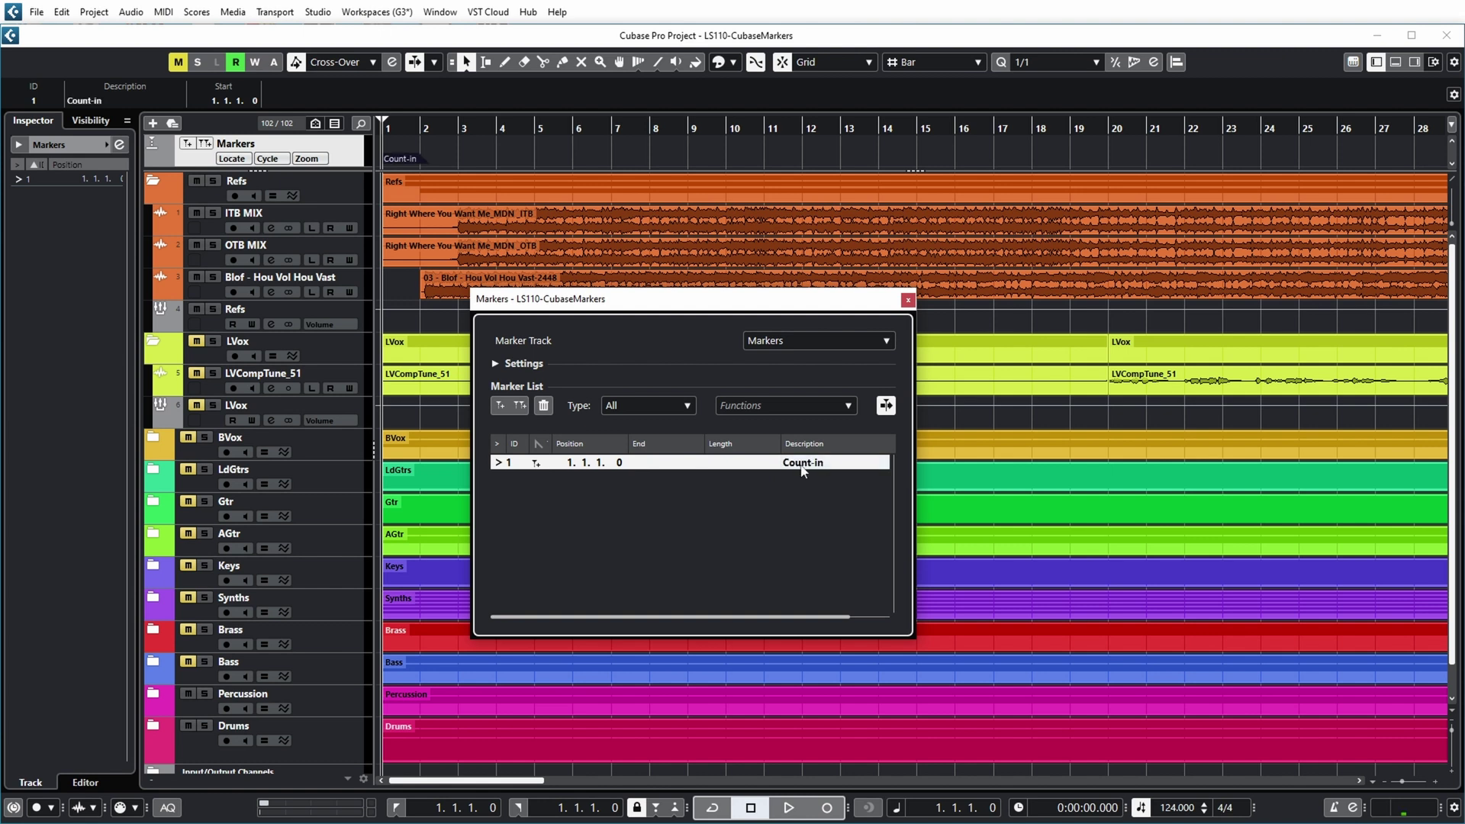
pyautogui.click(460, 134)
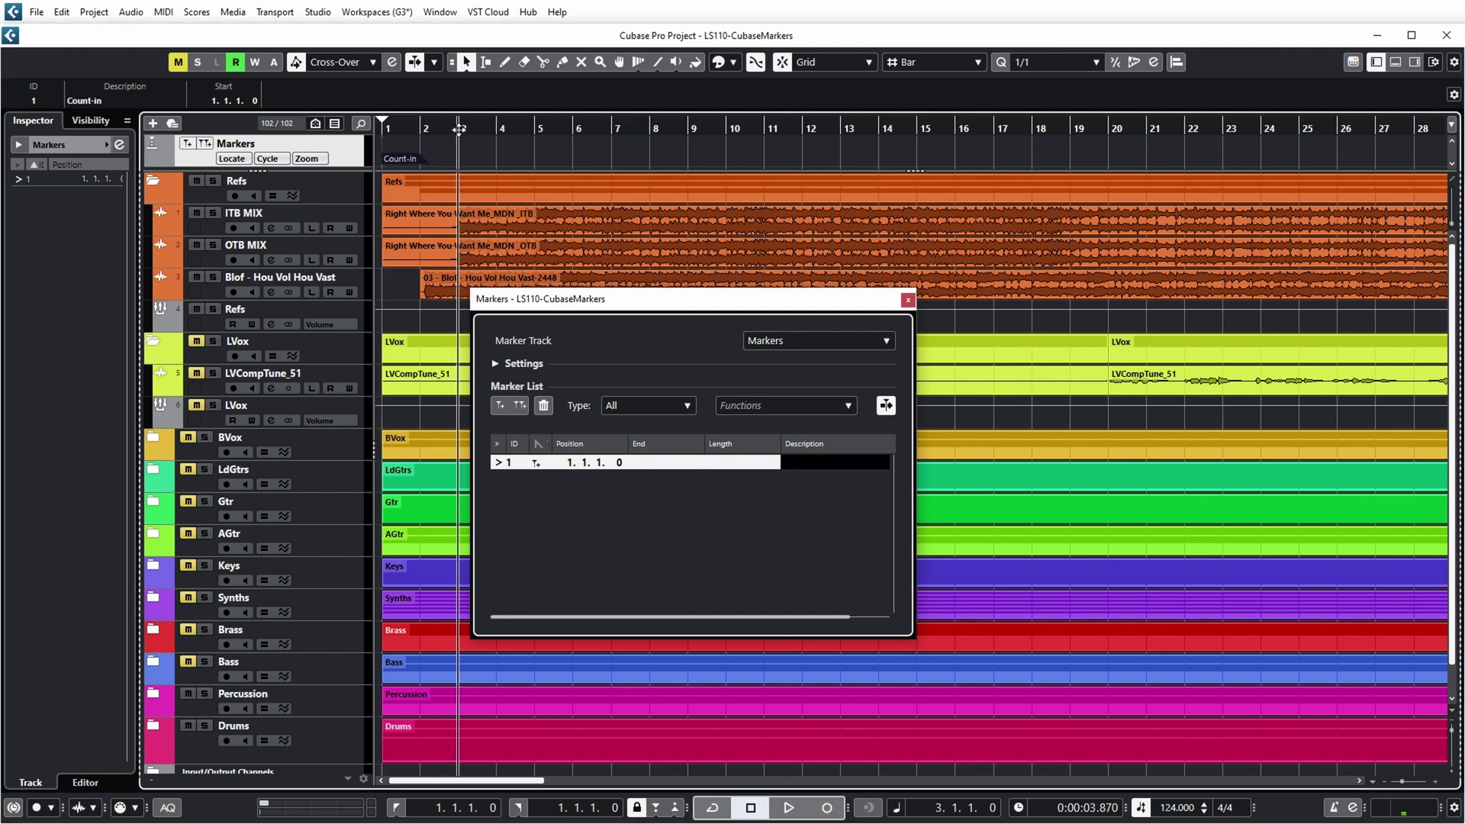
pyautogui.click(187, 143)
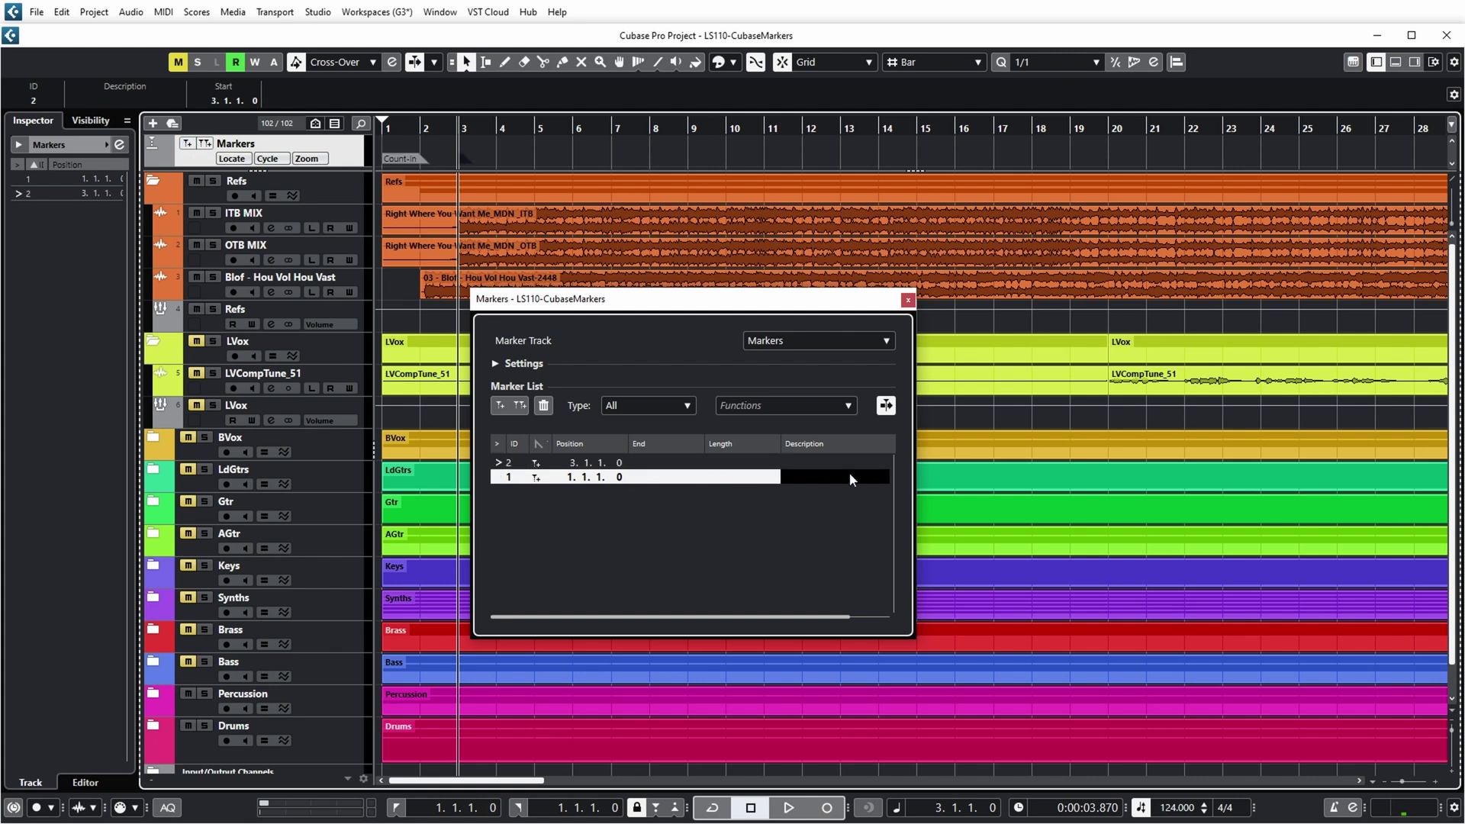
pyautogui.doubleClick(816, 461)
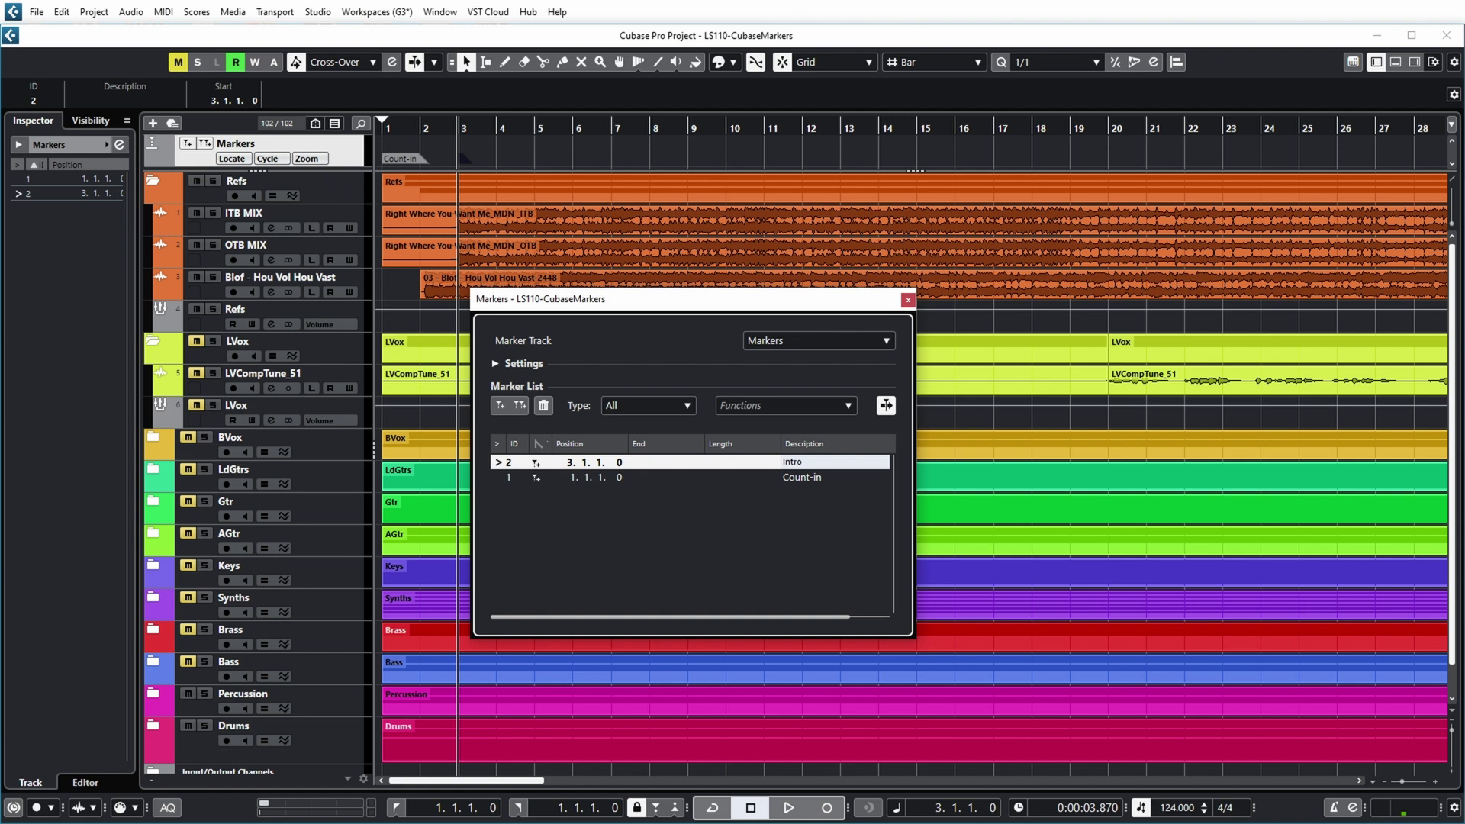
# Add markers named Verse1 at bar 5 and Verse2 at bar 13.
pyautogui.click(536, 134)
pyautogui.click(187, 144)
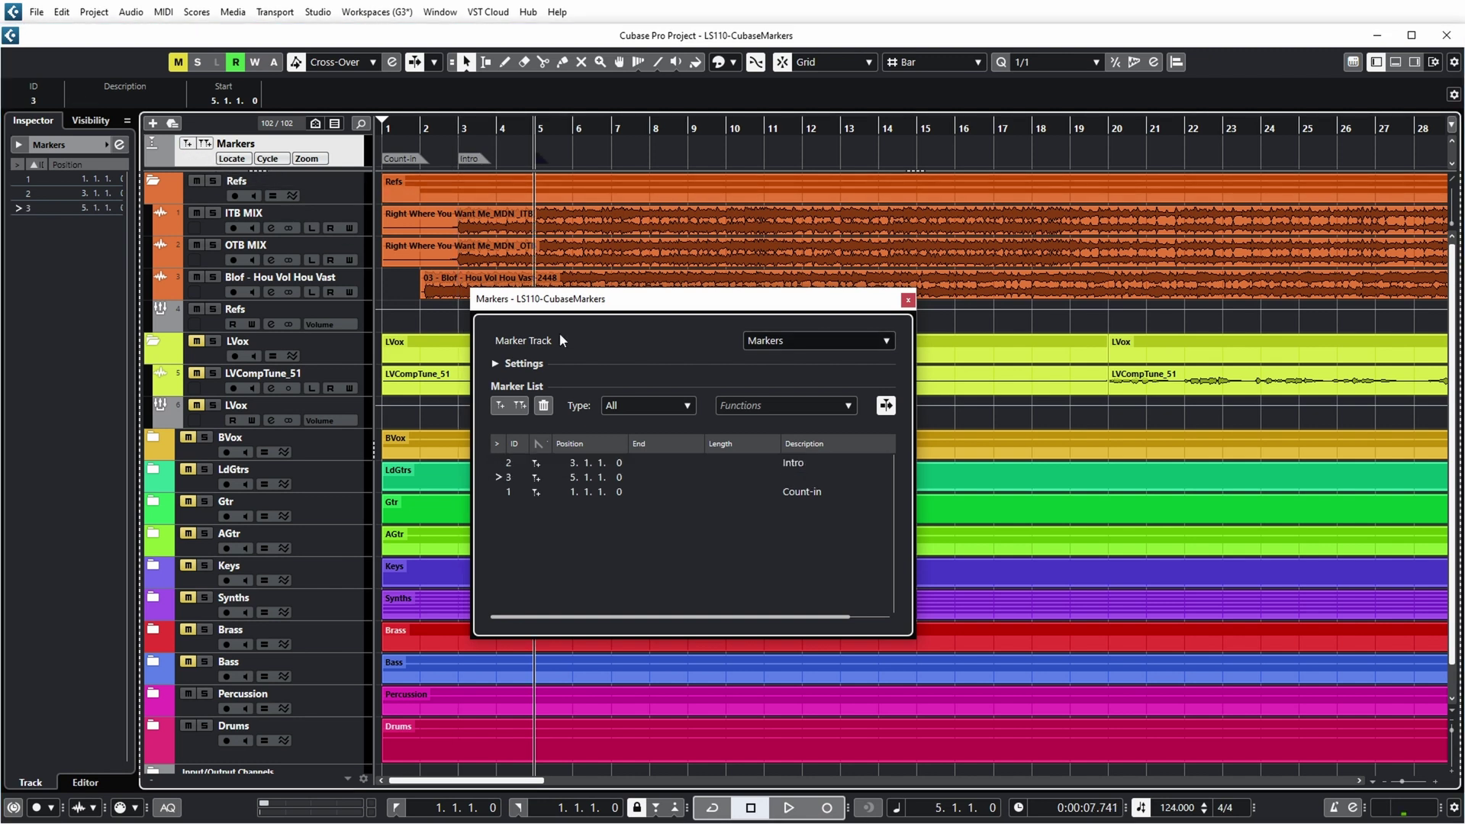
pyautogui.doubleClick(800, 482)
pyautogui.write('Verse')
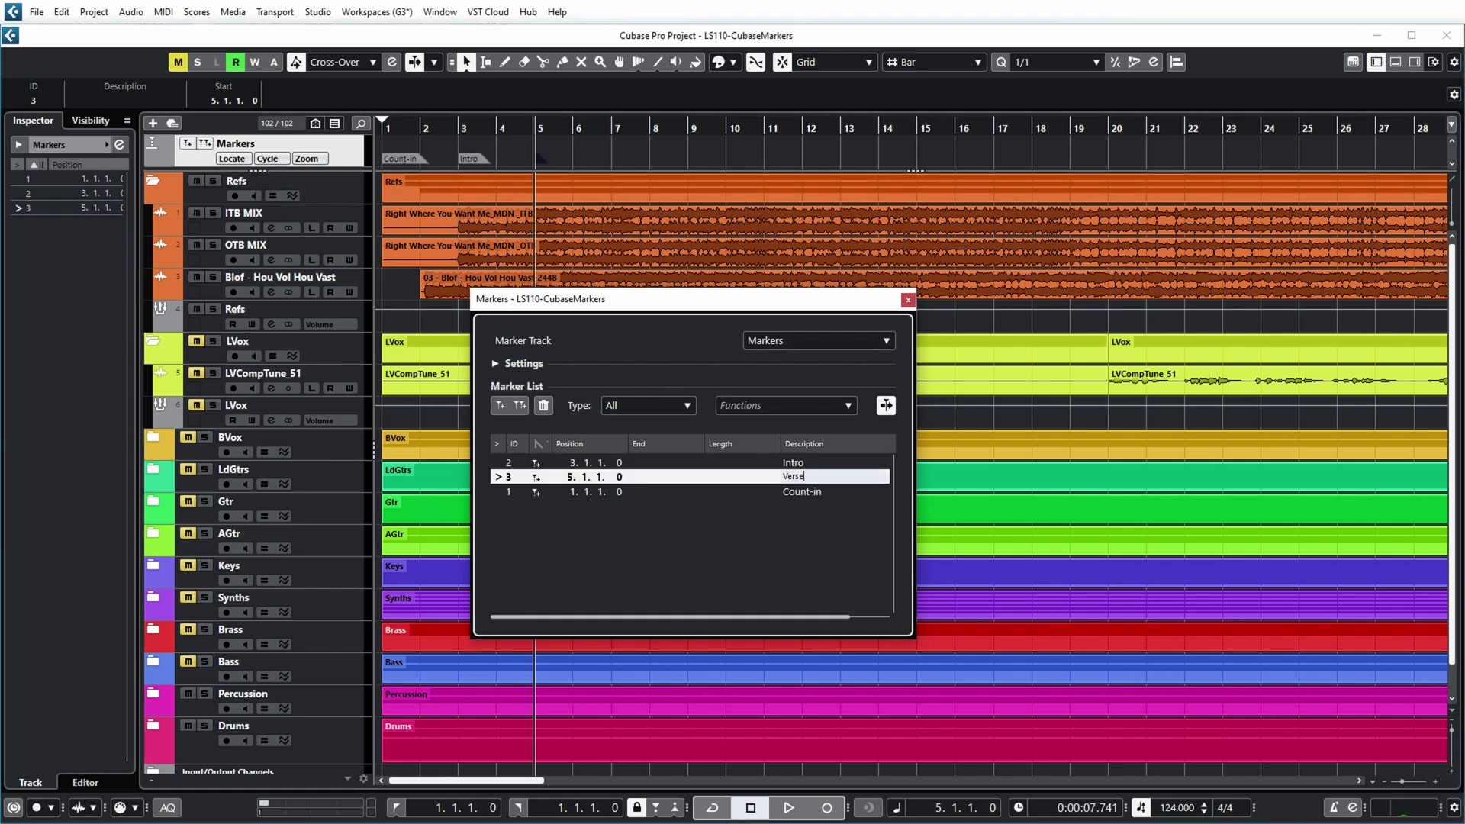
pyautogui.write('1')
pyautogui.press('Return')
pyautogui.click(842, 128)
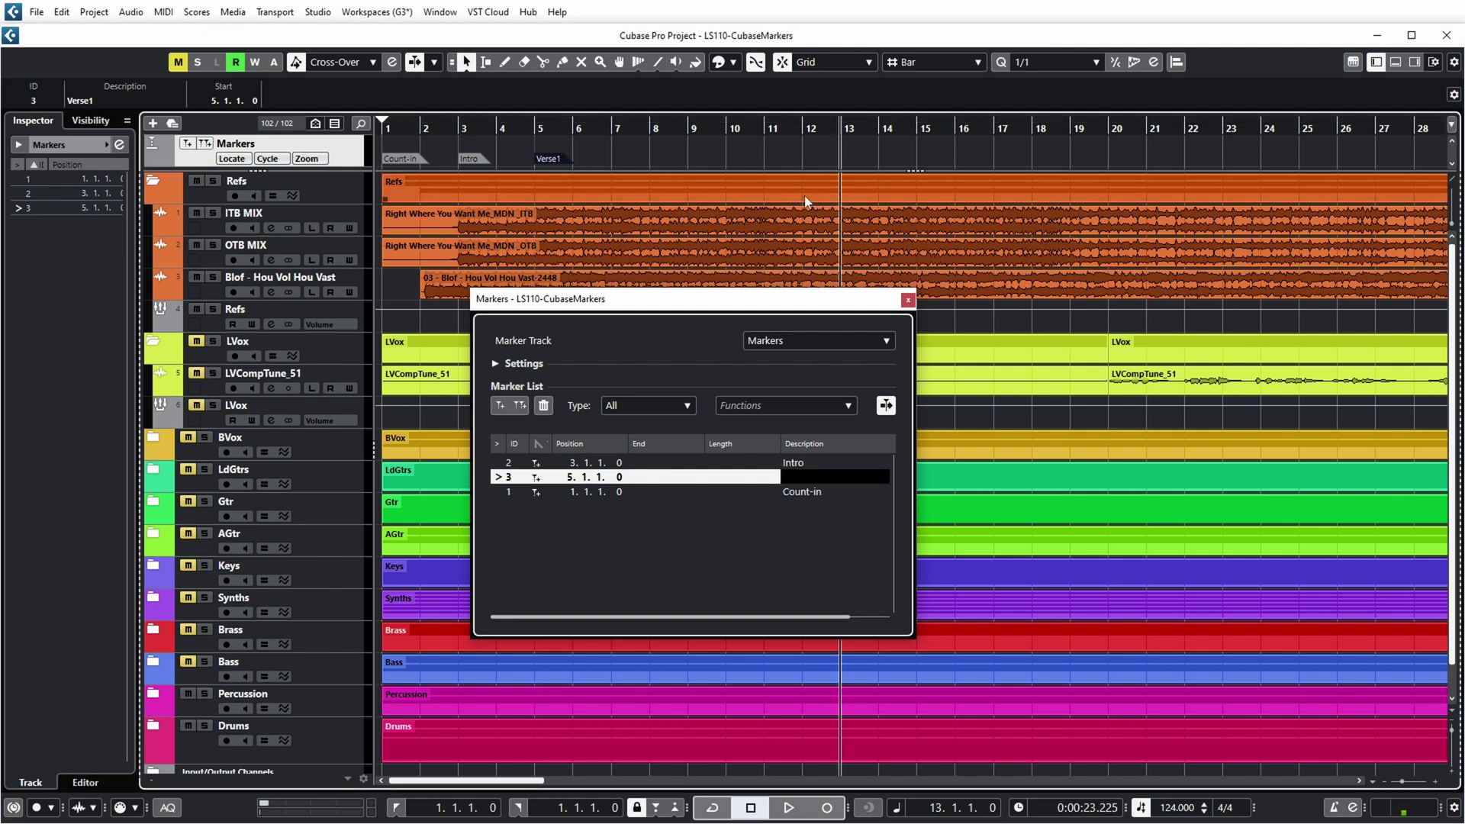
pyautogui.press('Insert')
pyautogui.doubleClick(821, 477)
pyautogui.doubleClick(821, 491)
pyautogui.write('V')
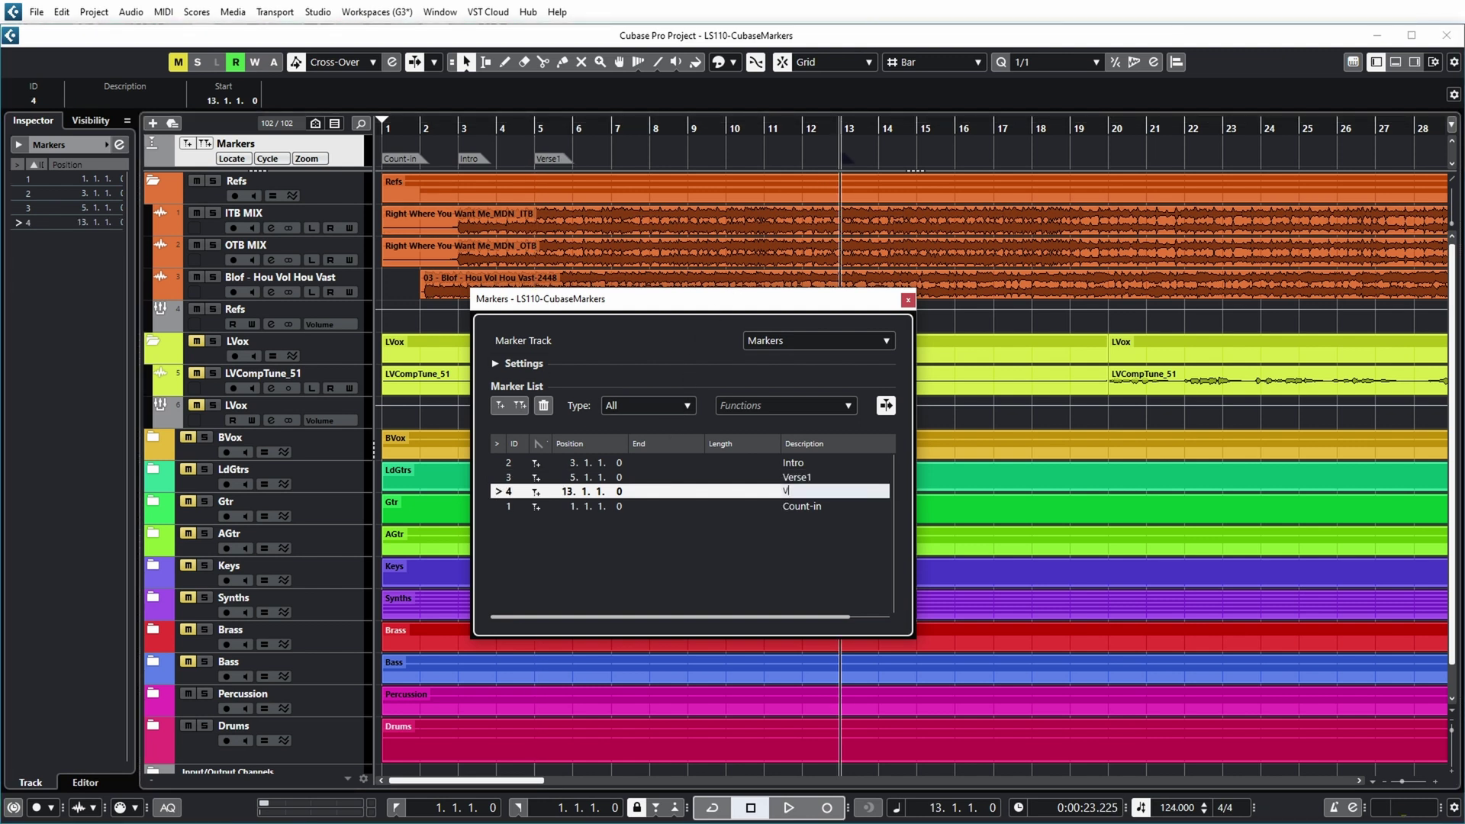
pyautogui.write('erse2')
pyautogui.press('Return')
# Add a Chorus1 marker at bar 21 and sort the marker list by position.
pyautogui.click(1147, 128)
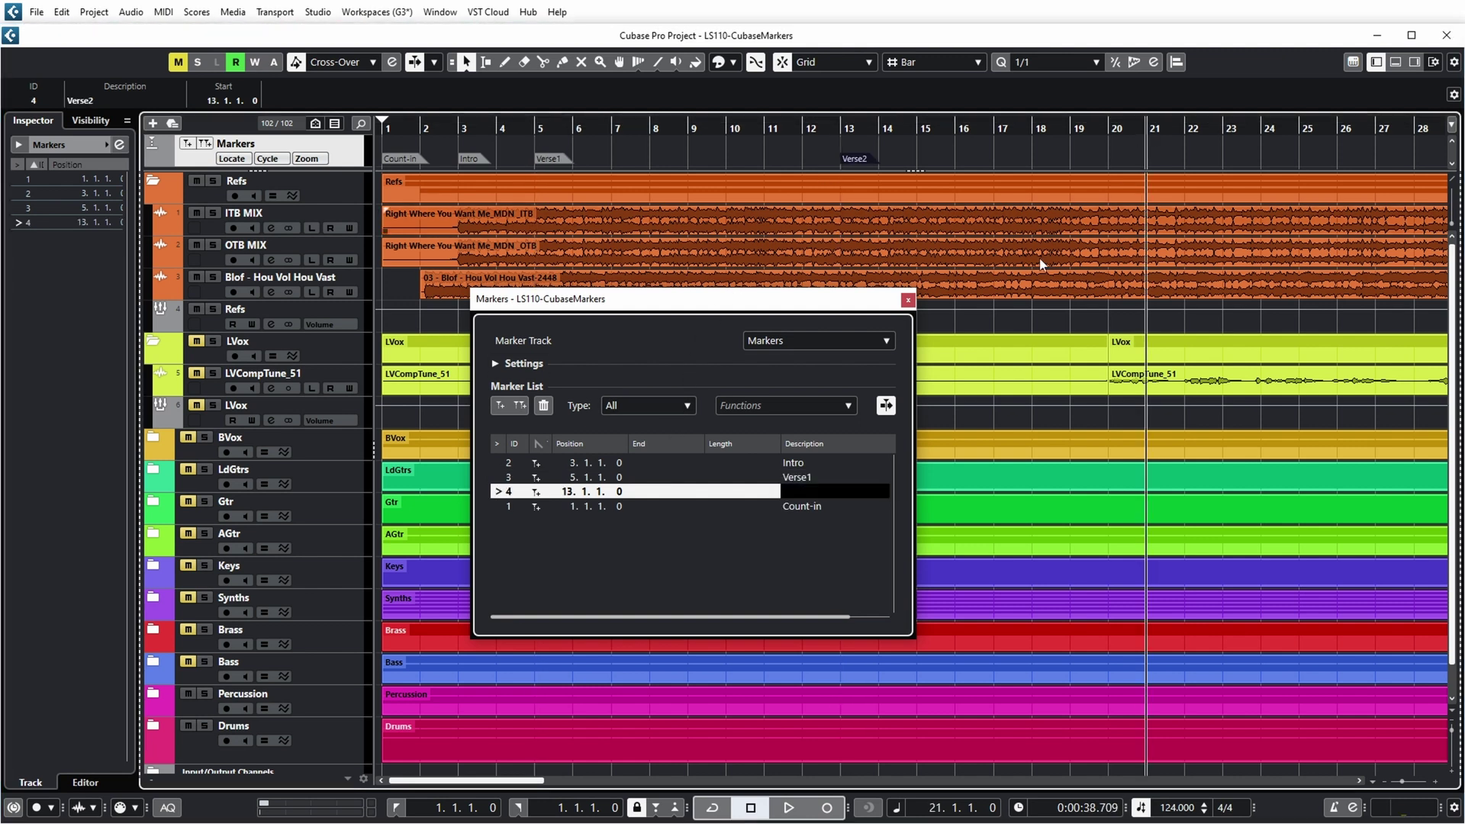
pyautogui.click(500, 408)
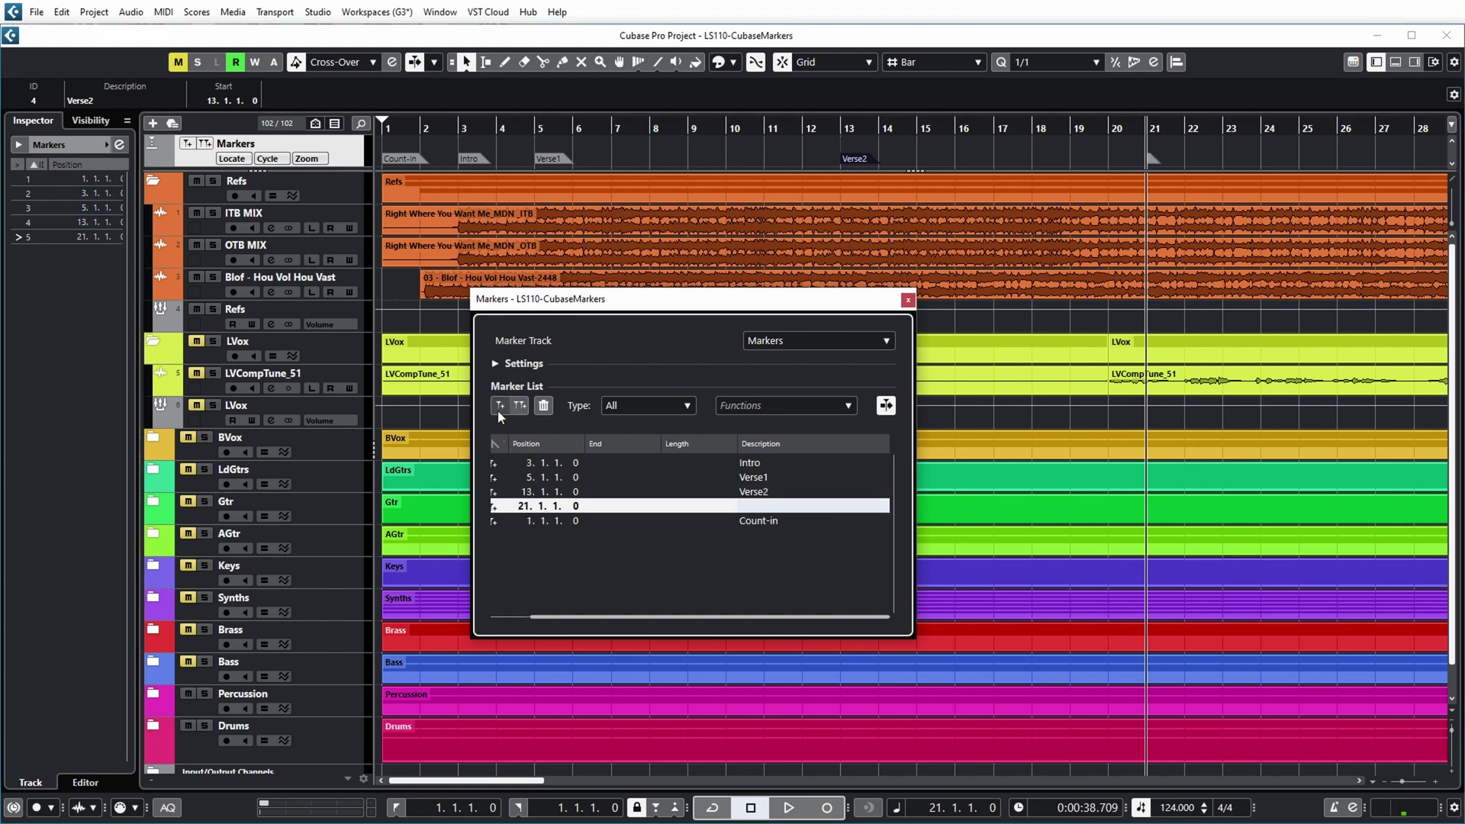
pyautogui.write('Chorus1')
pyautogui.press('Return')
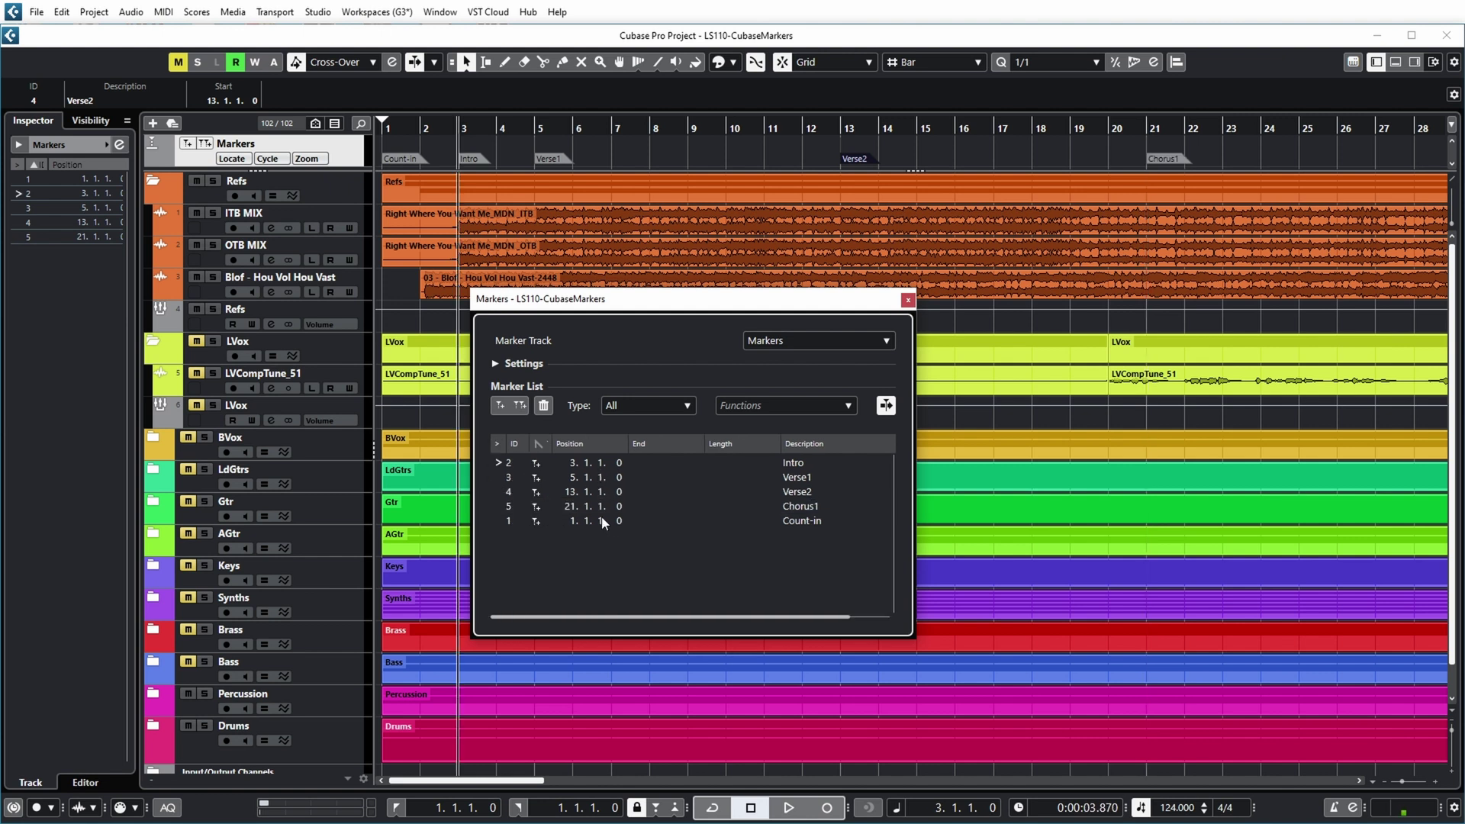
pyautogui.click(571, 445)
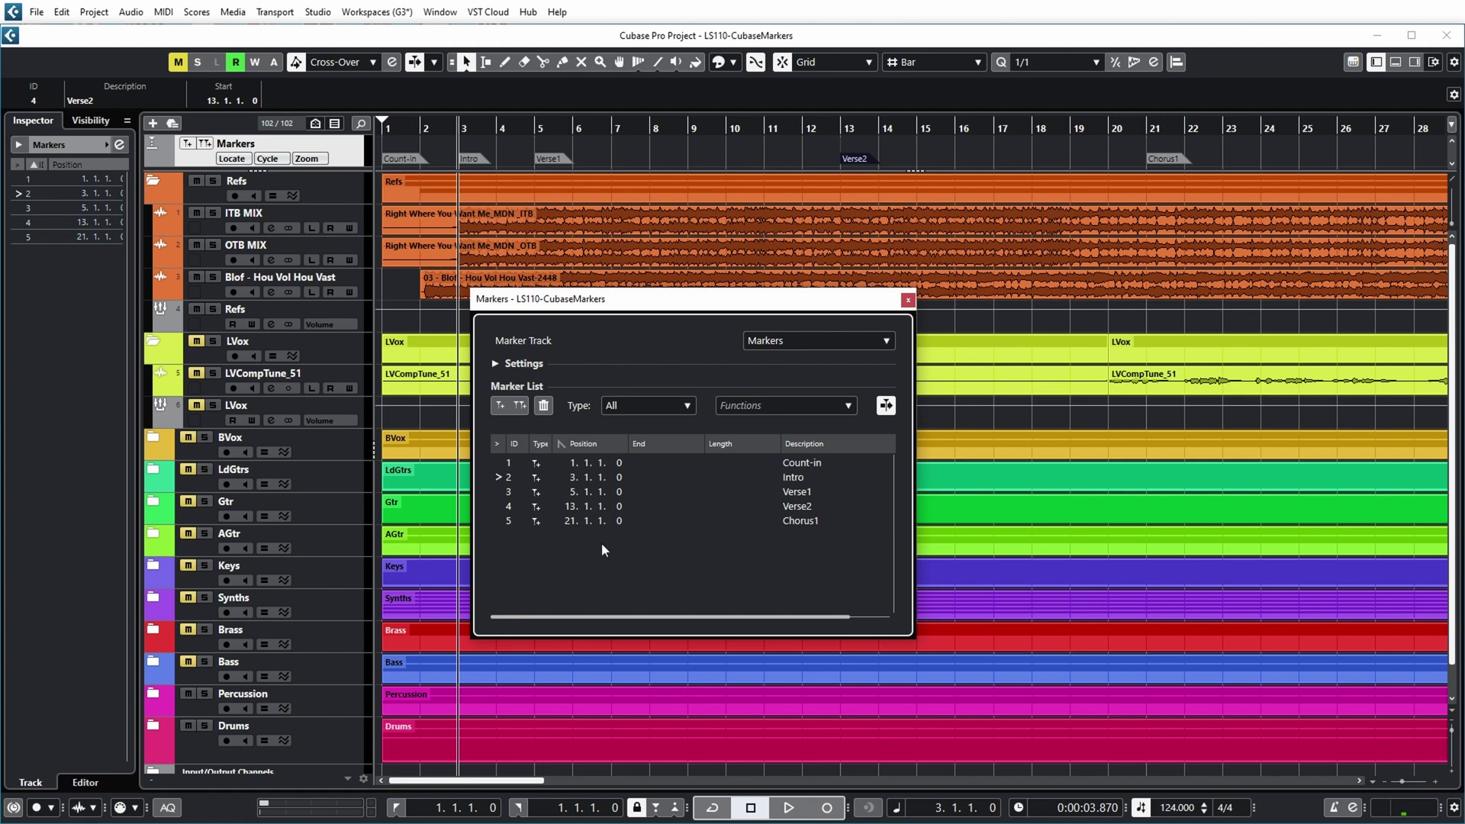
# Close the Markers window and zoom the timeline out.
pyautogui.hotkey('ctrl', 'm')
pyautogui.press('g')
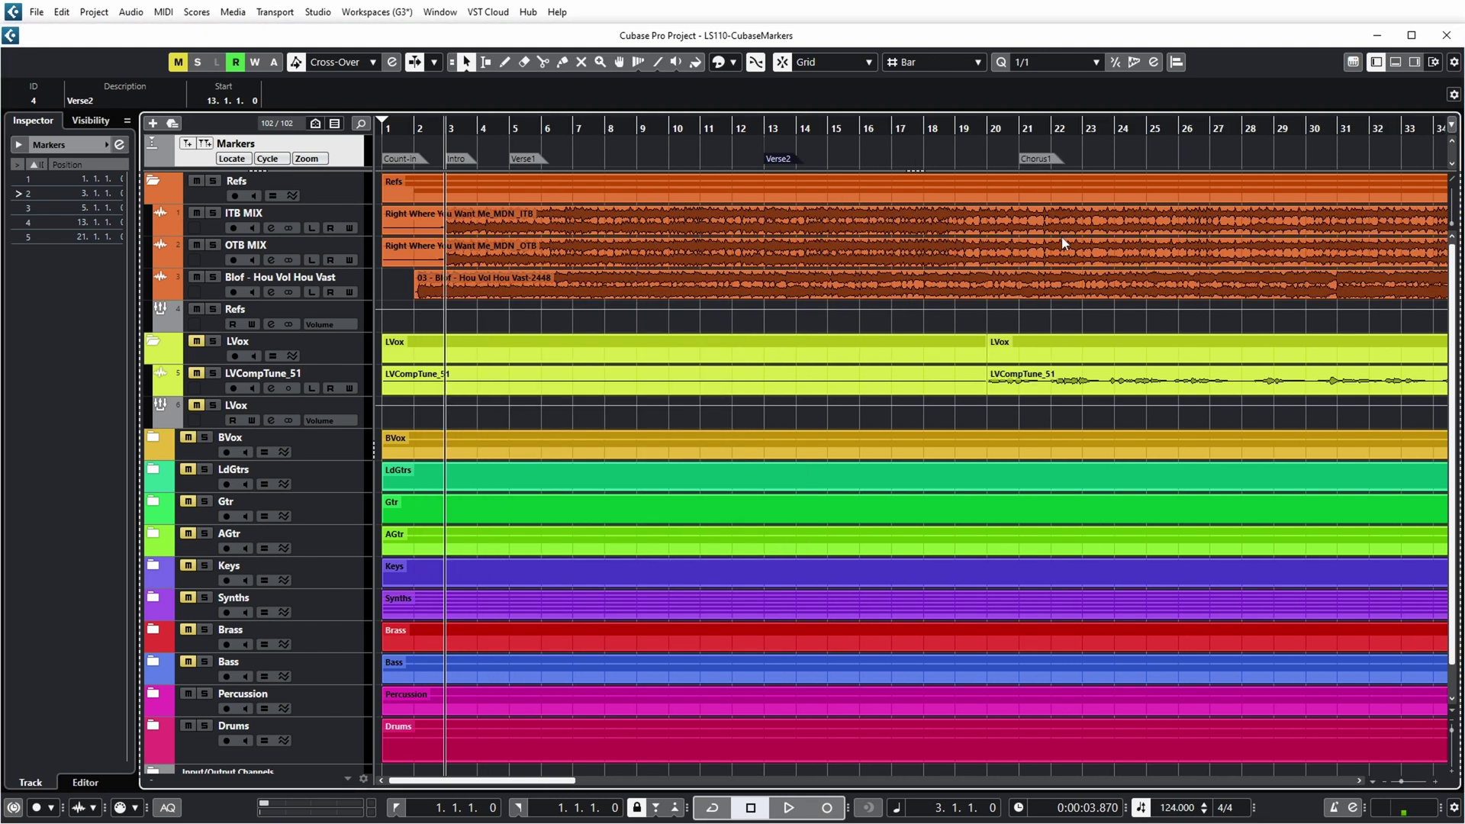
pyautogui.press('g')
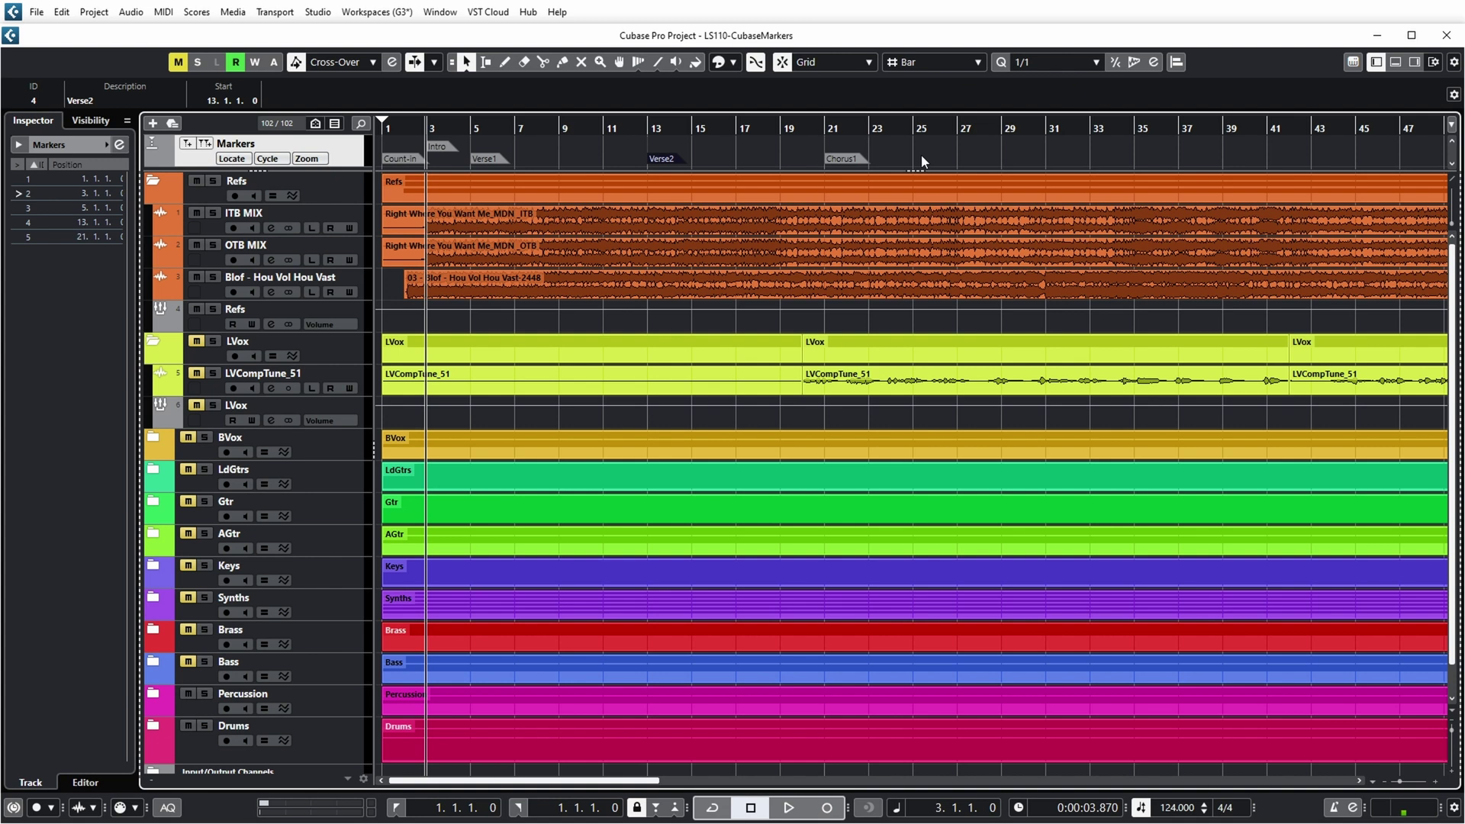
# Draw unnamed markers at bars 29, 33 and 35 and check them in the marker list.
pyautogui.press('8')
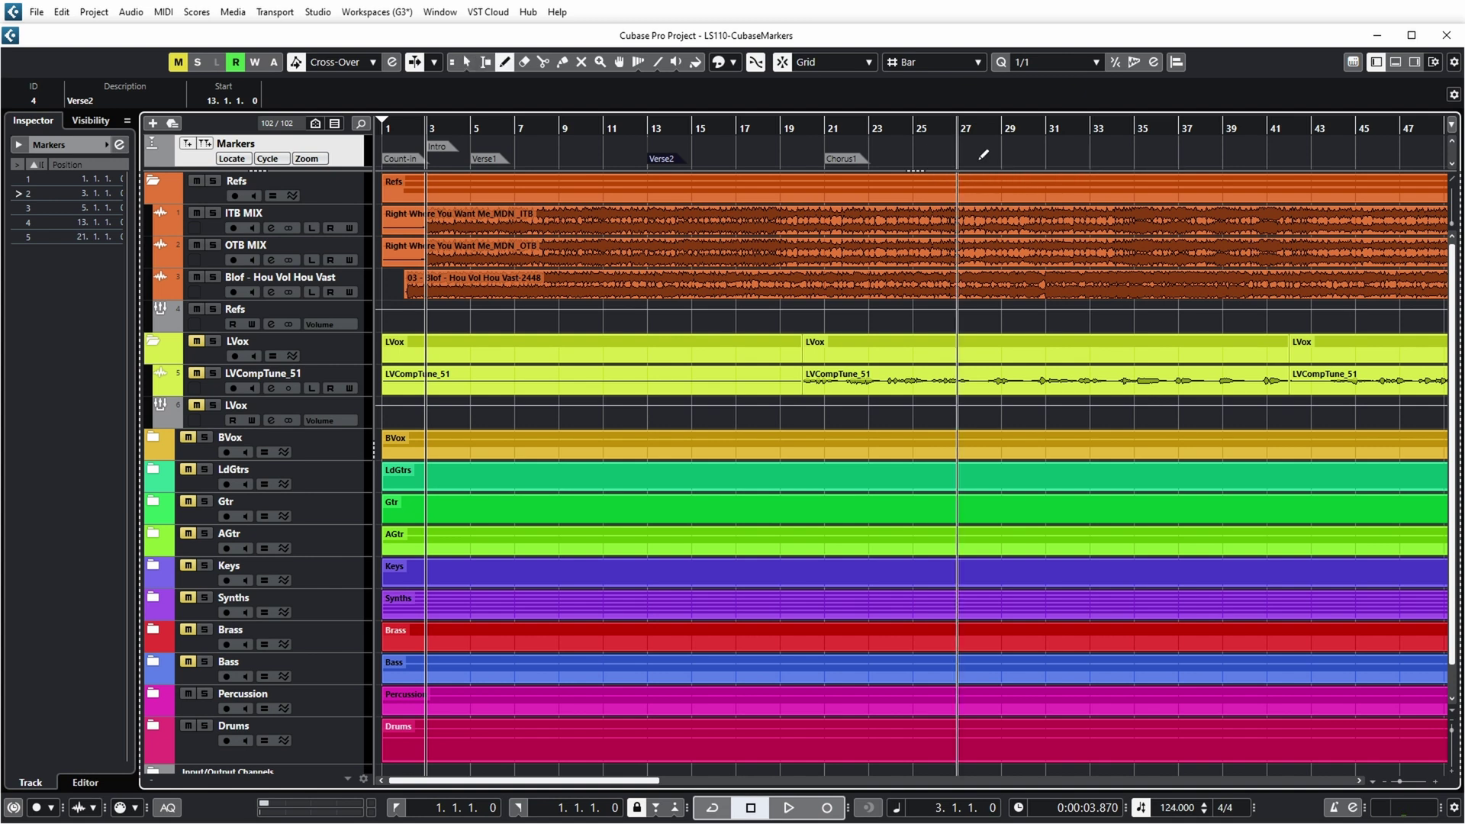
pyautogui.click(1003, 156)
pyautogui.click(1097, 157)
pyautogui.click(1140, 156)
pyautogui.hotkey('ctrl', 'm')
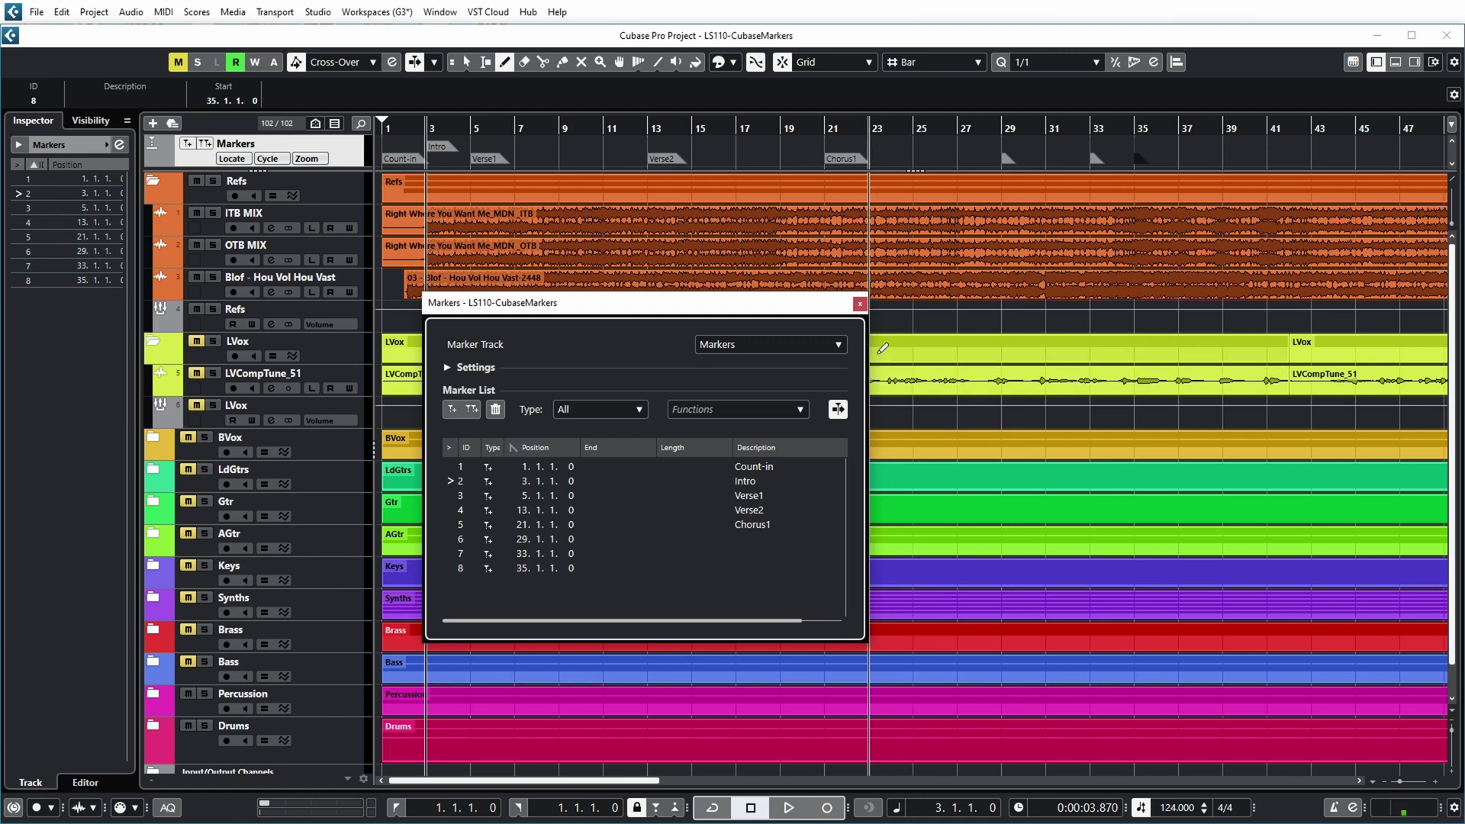
pyautogui.hotkey('ctrl', 'm')
# Move marker 7 to bar 31, then erase the markers at bars 29, 35 and 33.
pyautogui.press('1')
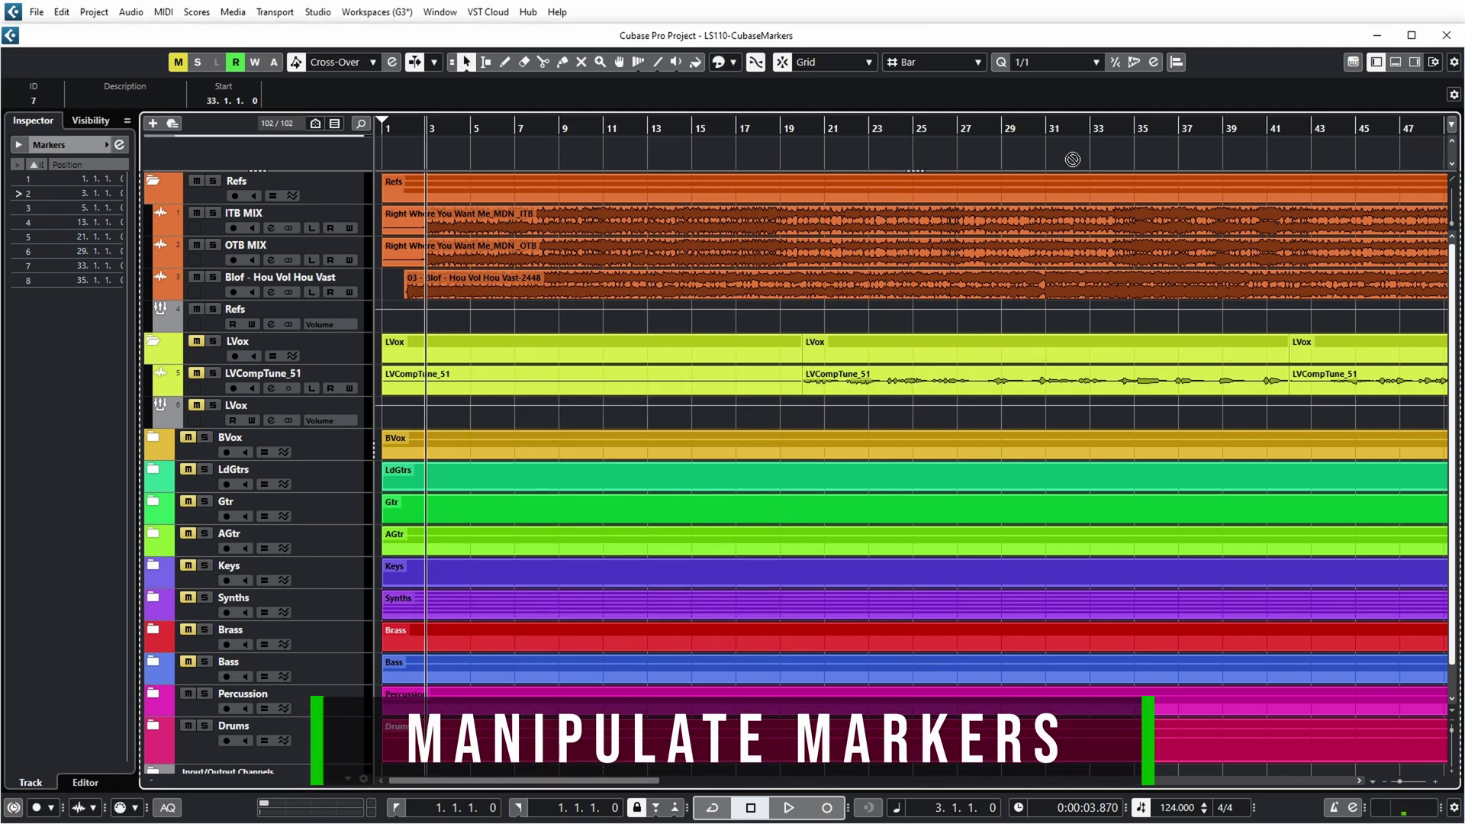
pyautogui.moveTo(1096, 158)
pyautogui.mouseDown()
pyautogui.moveTo(1056, 159)
pyautogui.moveTo(1112, 158)
pyautogui.moveTo(1106, 147)
pyautogui.mouseUp()
pyautogui.rightClick(1158, 185)
pyautogui.click(1213, 185)
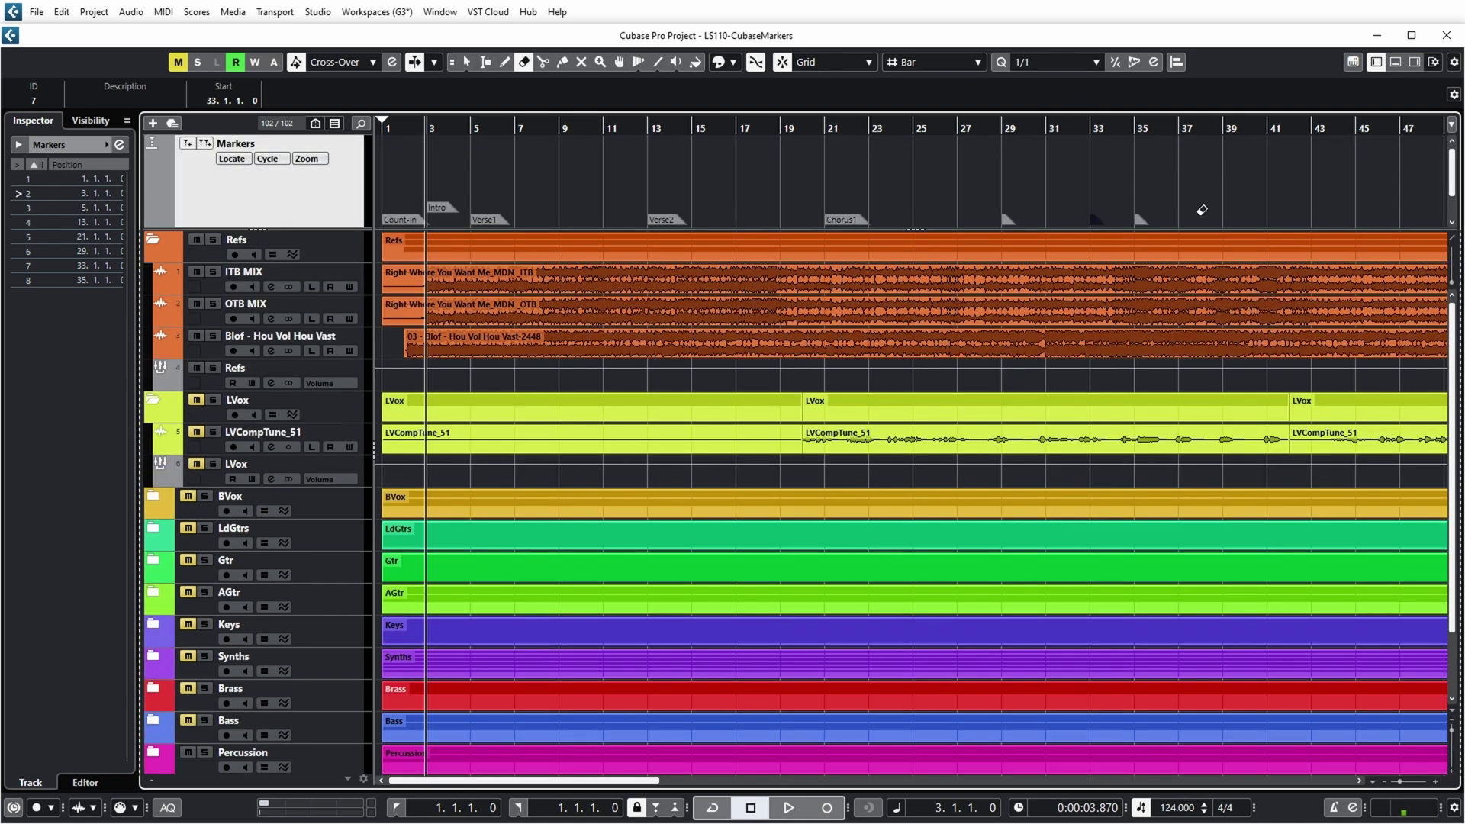
pyautogui.click(1012, 218)
pyautogui.click(1144, 217)
pyautogui.click(1101, 216)
# Undo those deletions and erase every marker from bar 29 onward at once.
pyautogui.hotkey('ctrl', 'z')
pyautogui.hotkey('ctrl', 'z')
pyautogui.hotkey('ctrl', 'z')
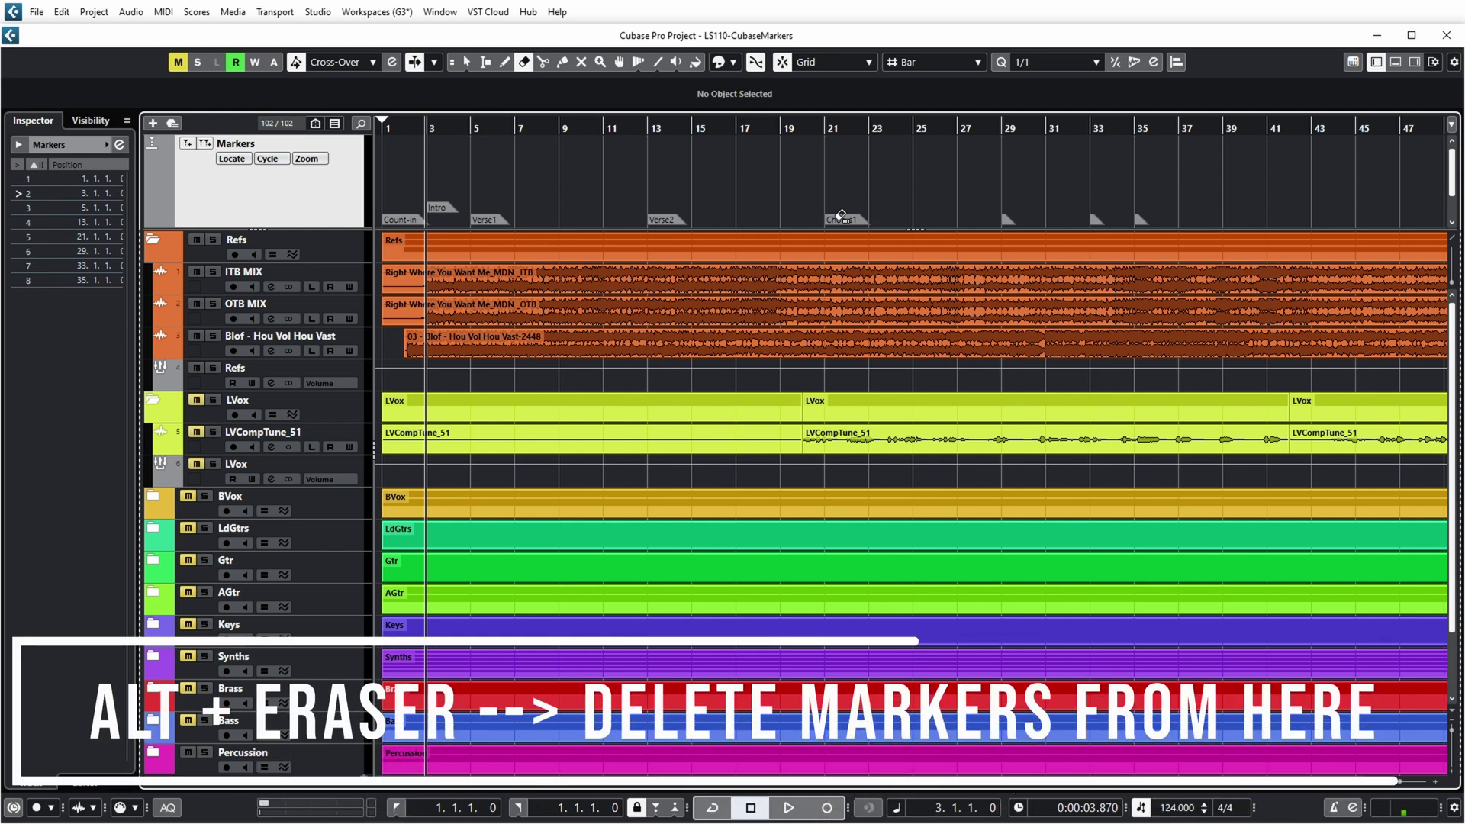
pyautogui.keyDown('alt'); pyautogui.click(842, 216); pyautogui.keyUp('alt')
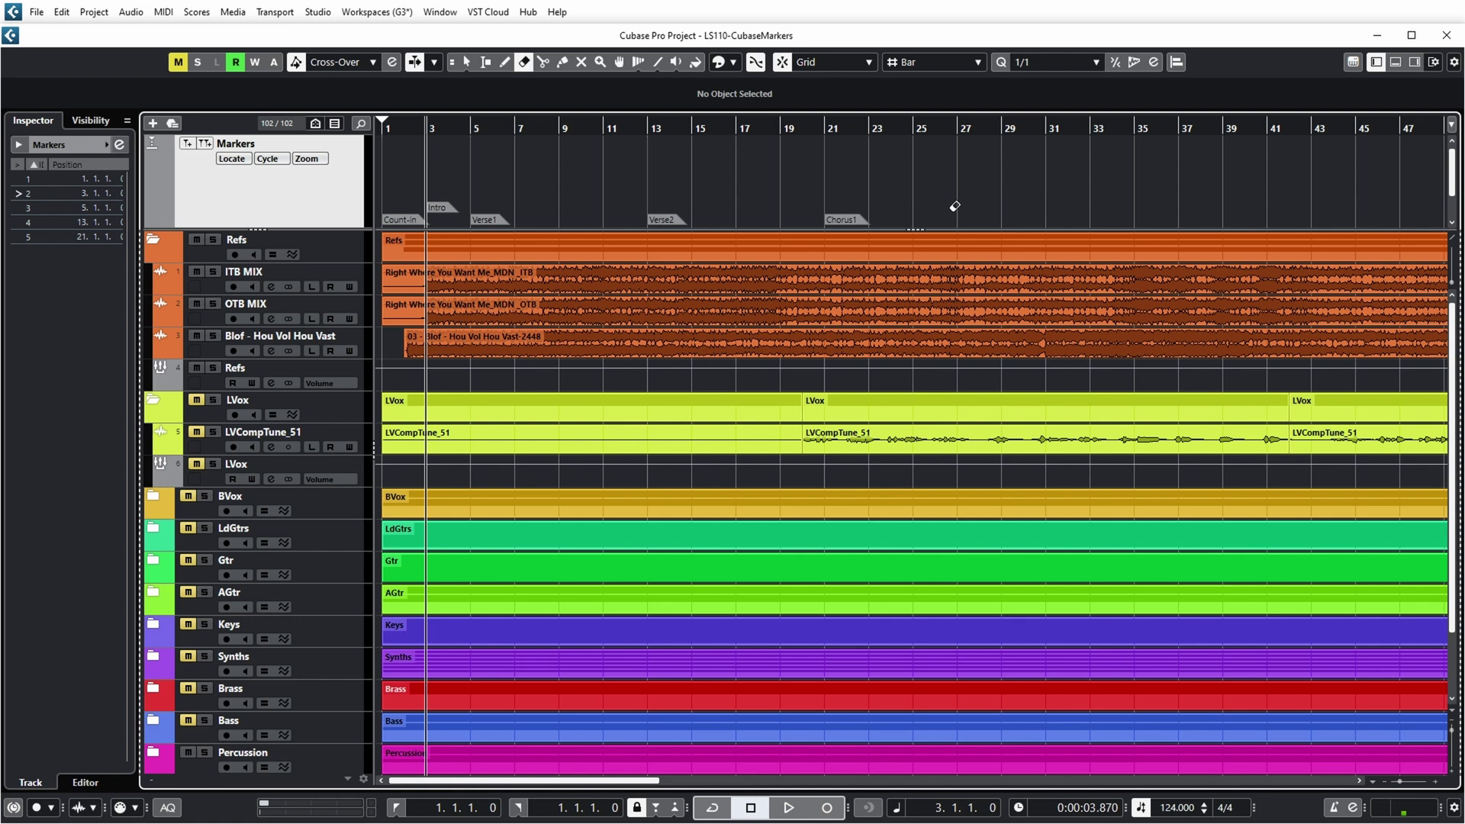
pyautogui.press('1')
pyautogui.press('h')
pyautogui.press('h')
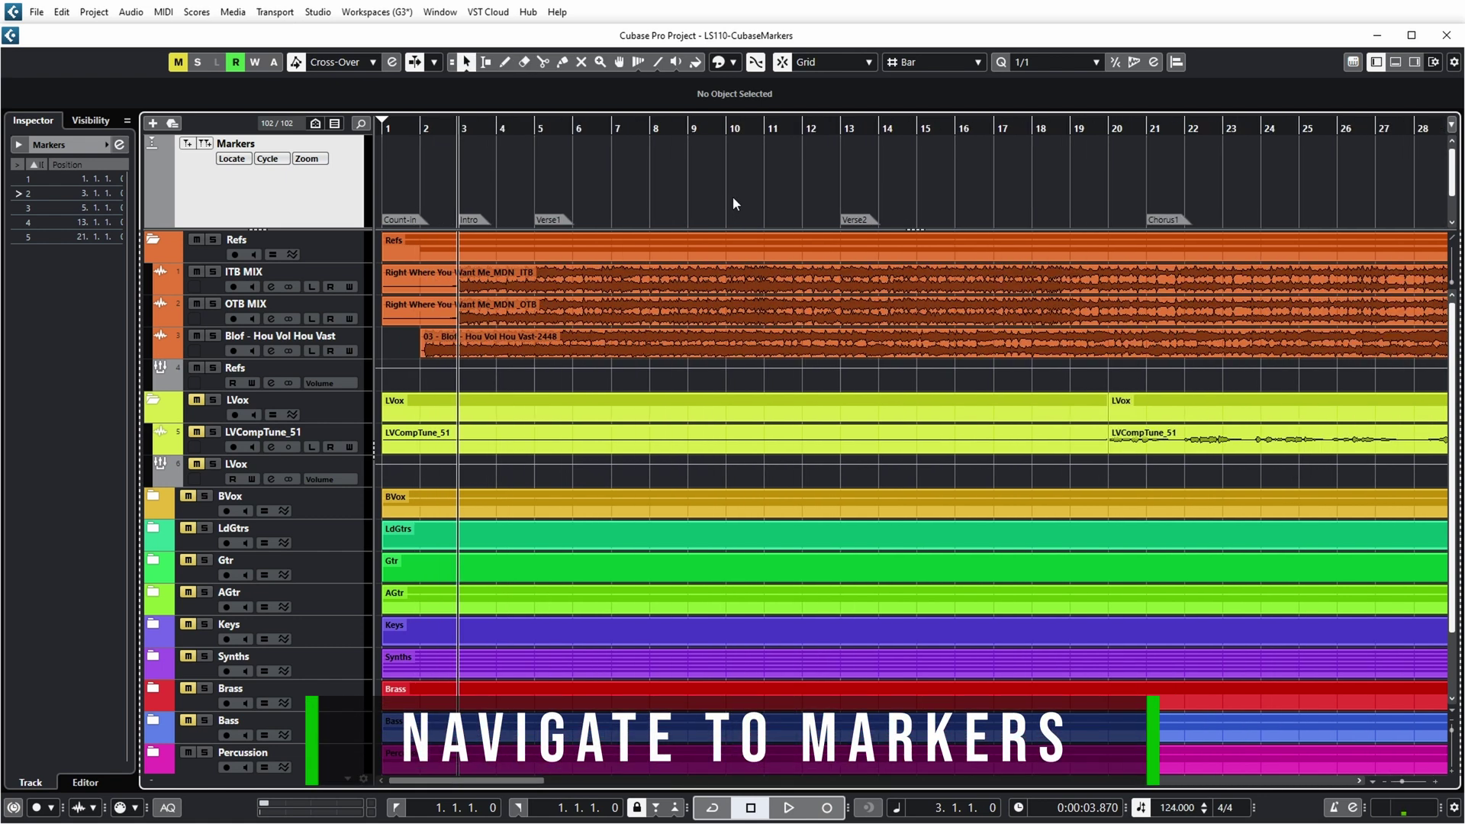
pyautogui.click(23, 195)
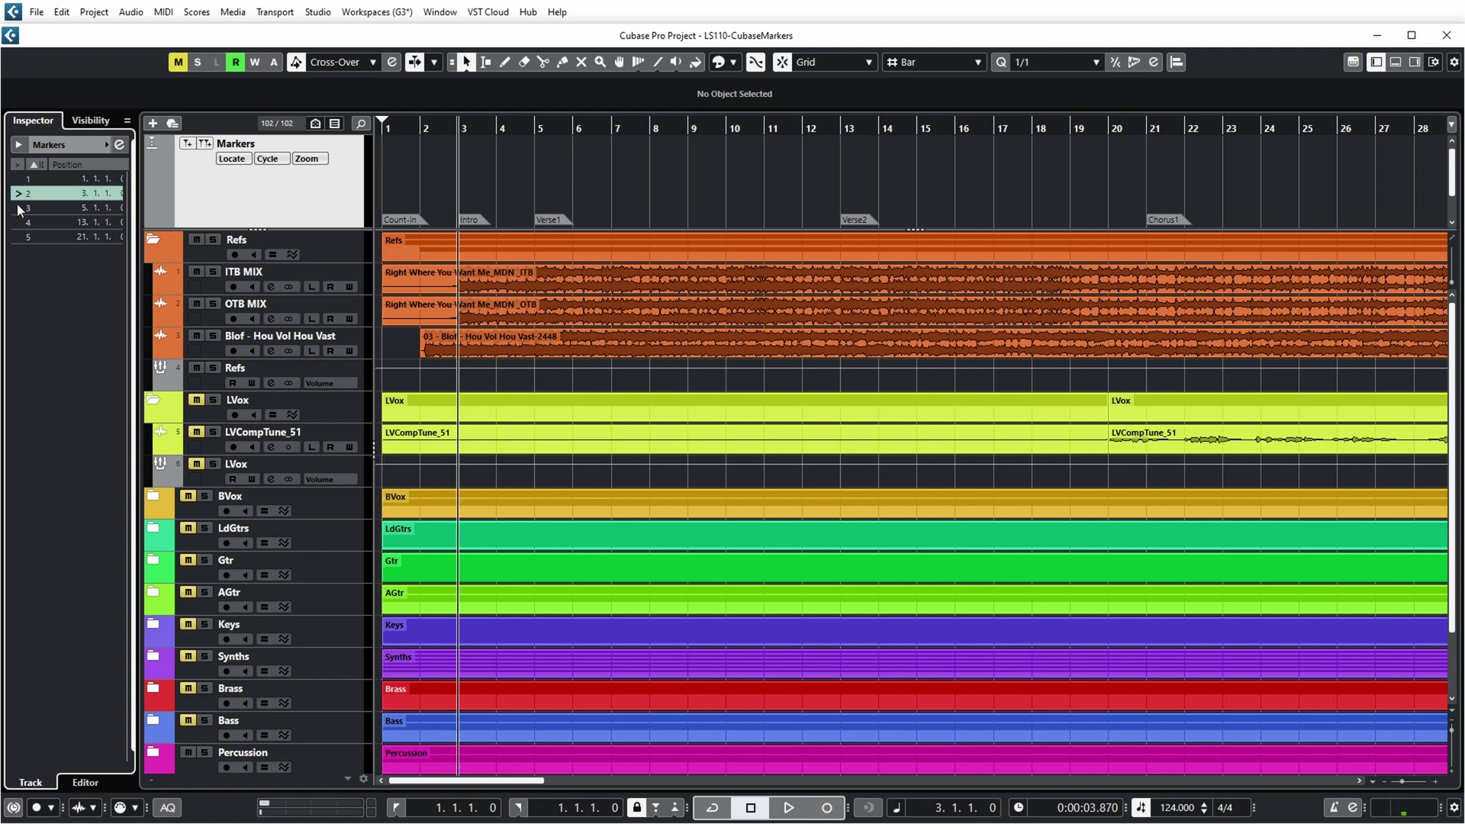
pyautogui.click(21, 208)
pyautogui.click(22, 223)
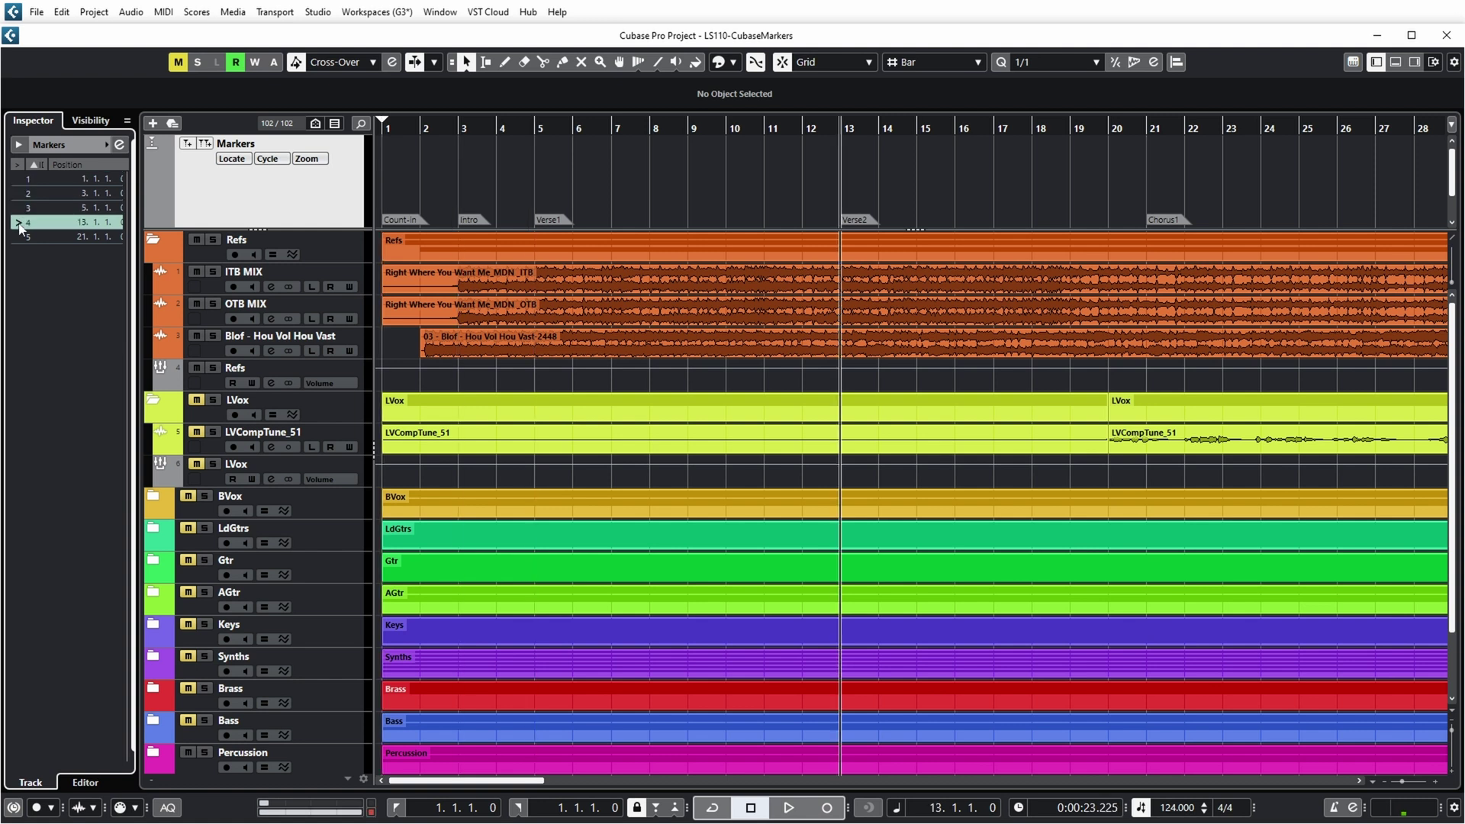
pyautogui.click(230, 162)
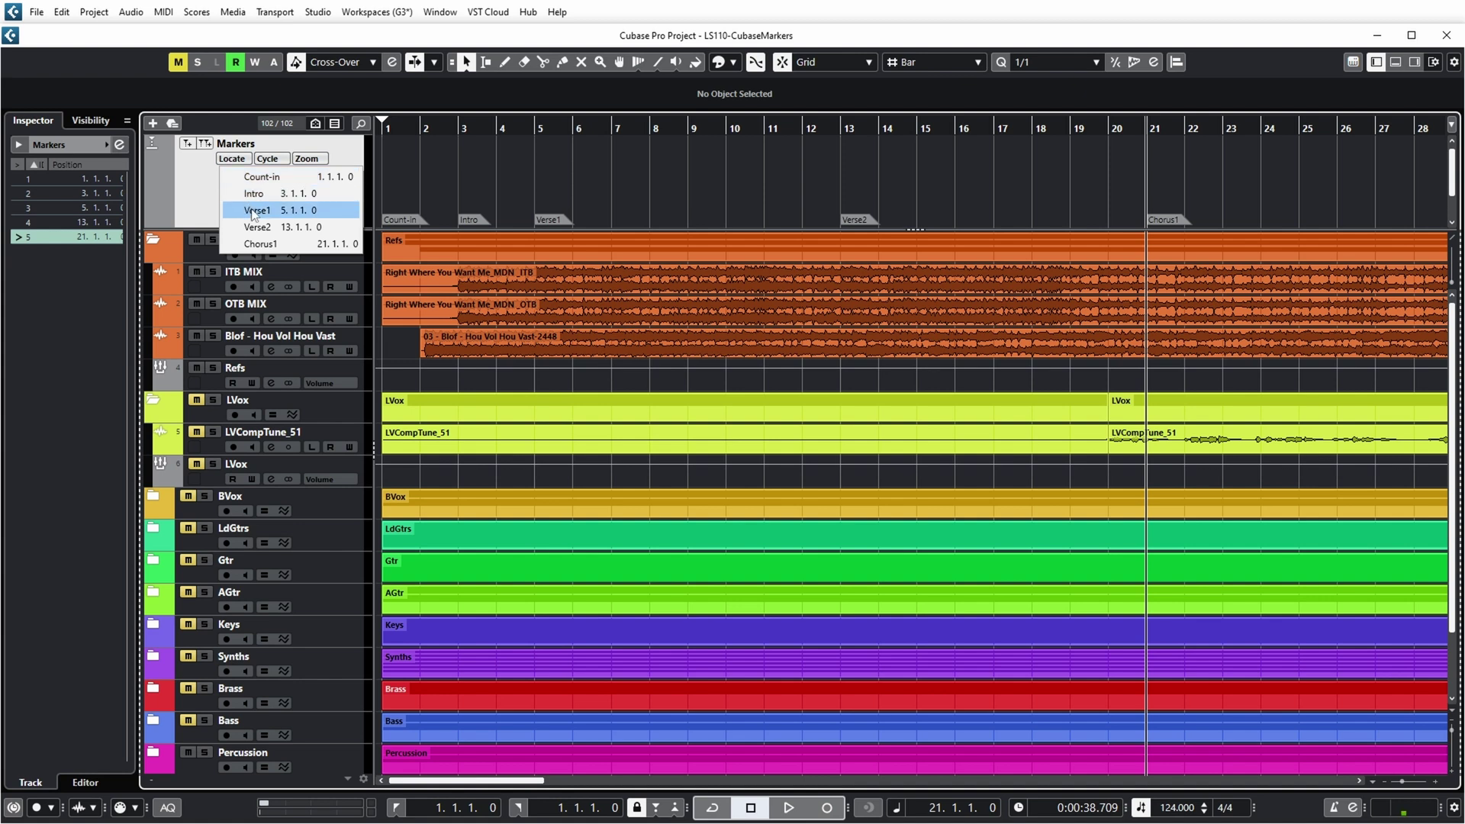
pyautogui.click(255, 227)
pyautogui.click(233, 162)
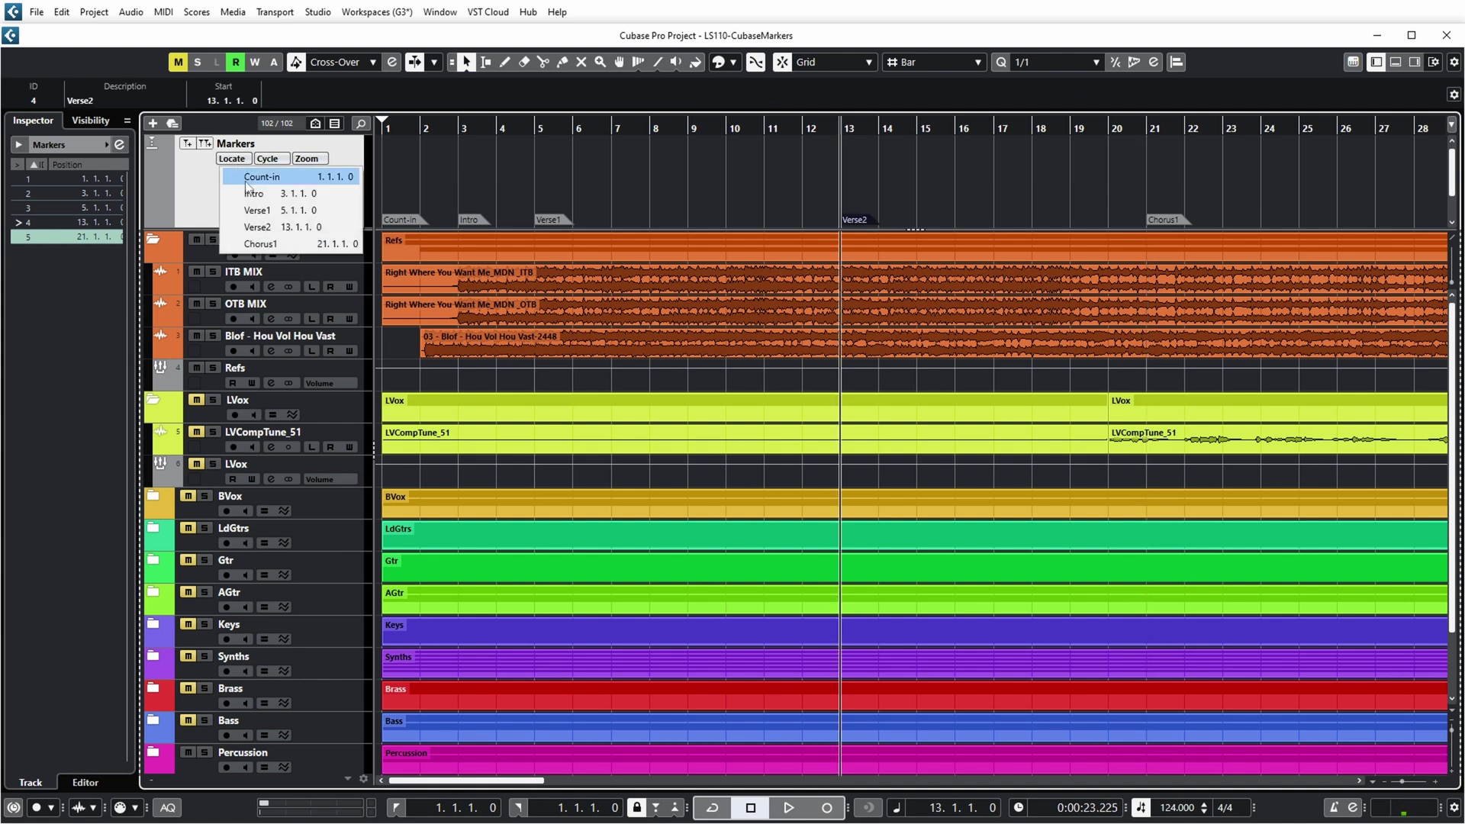
pyautogui.click(255, 211)
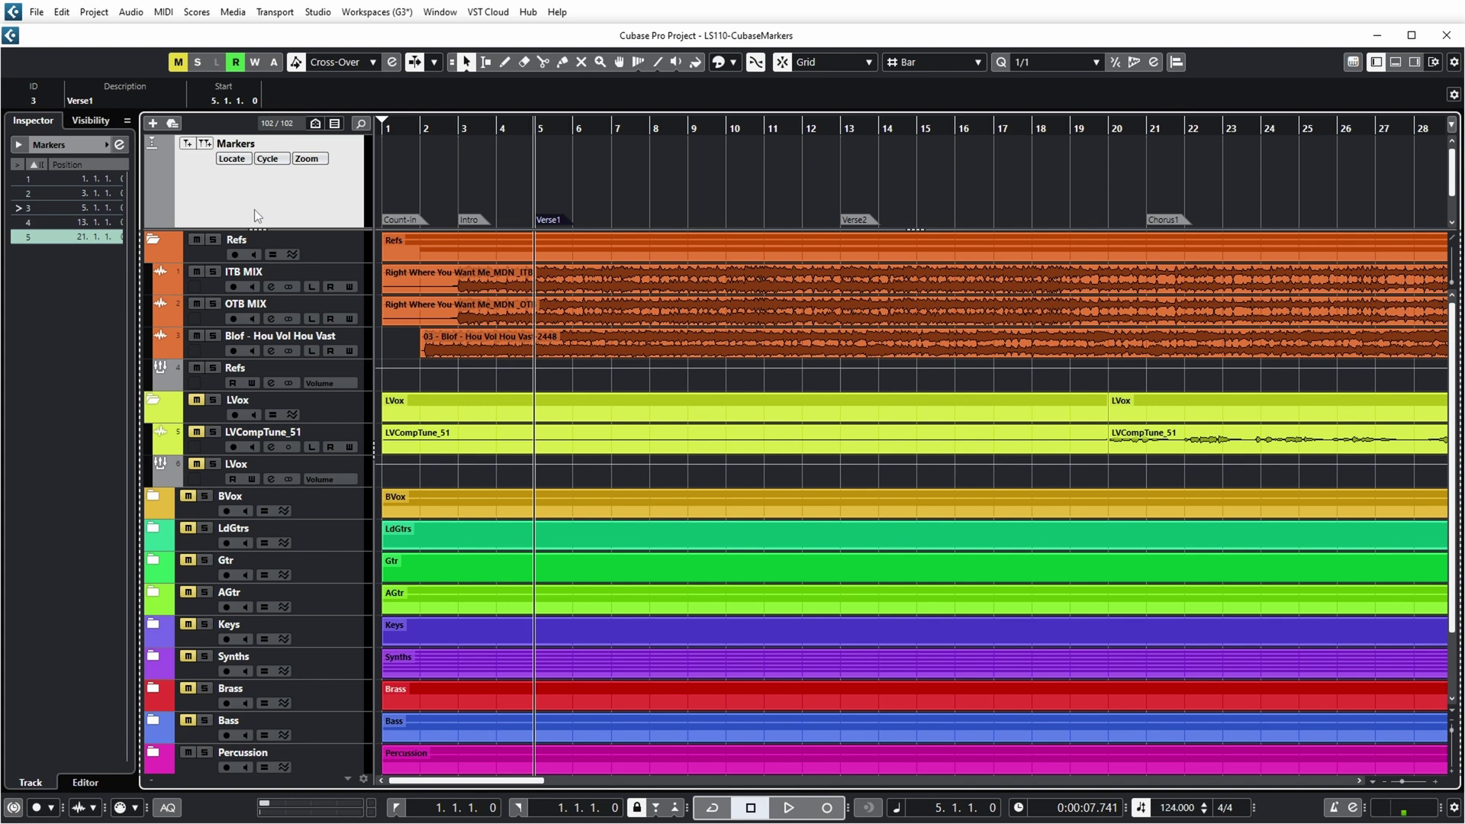
pyautogui.hotkey('shift', 'b')
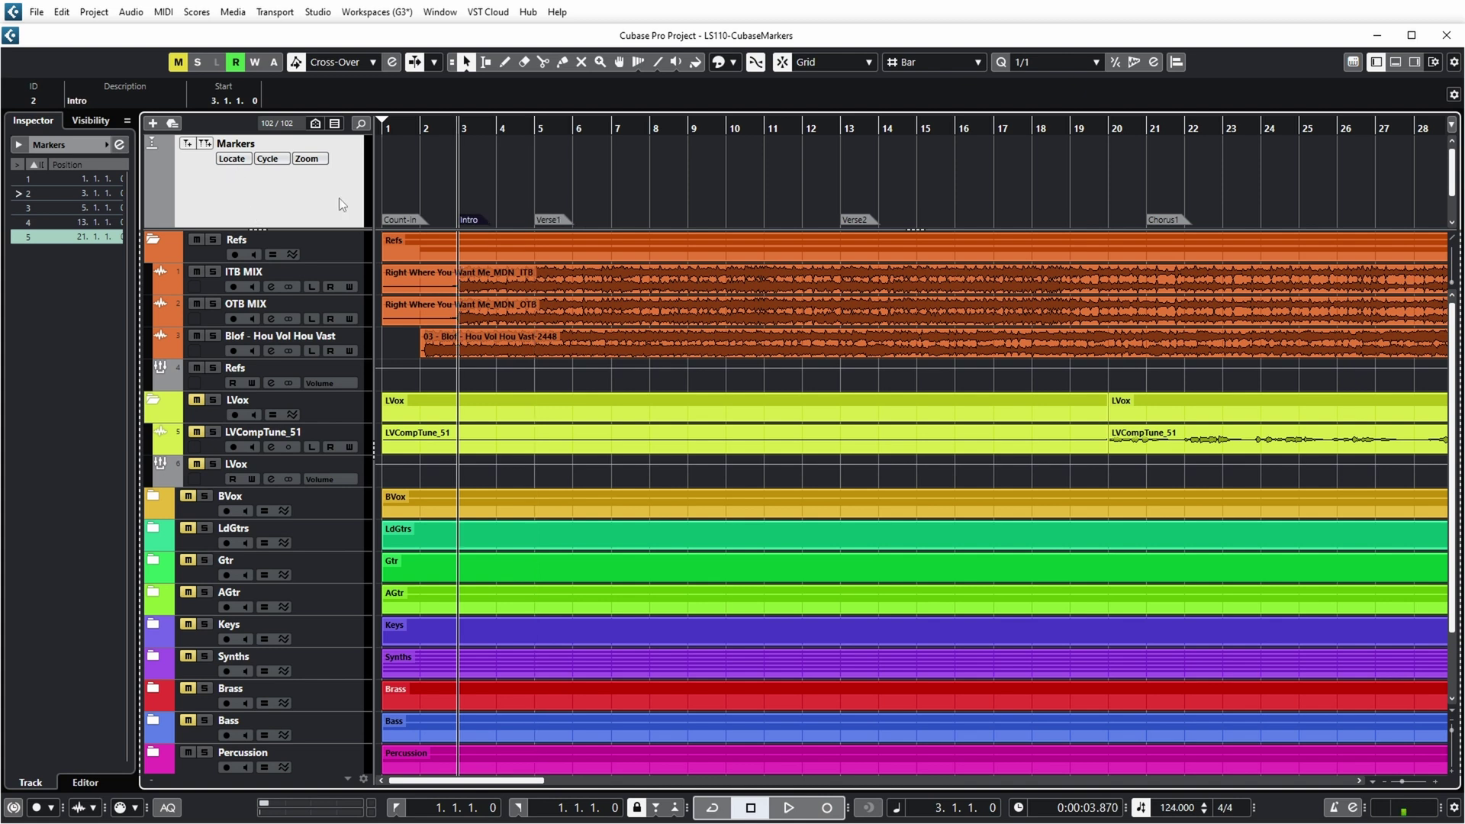
pyautogui.hotkey('shift', '5')
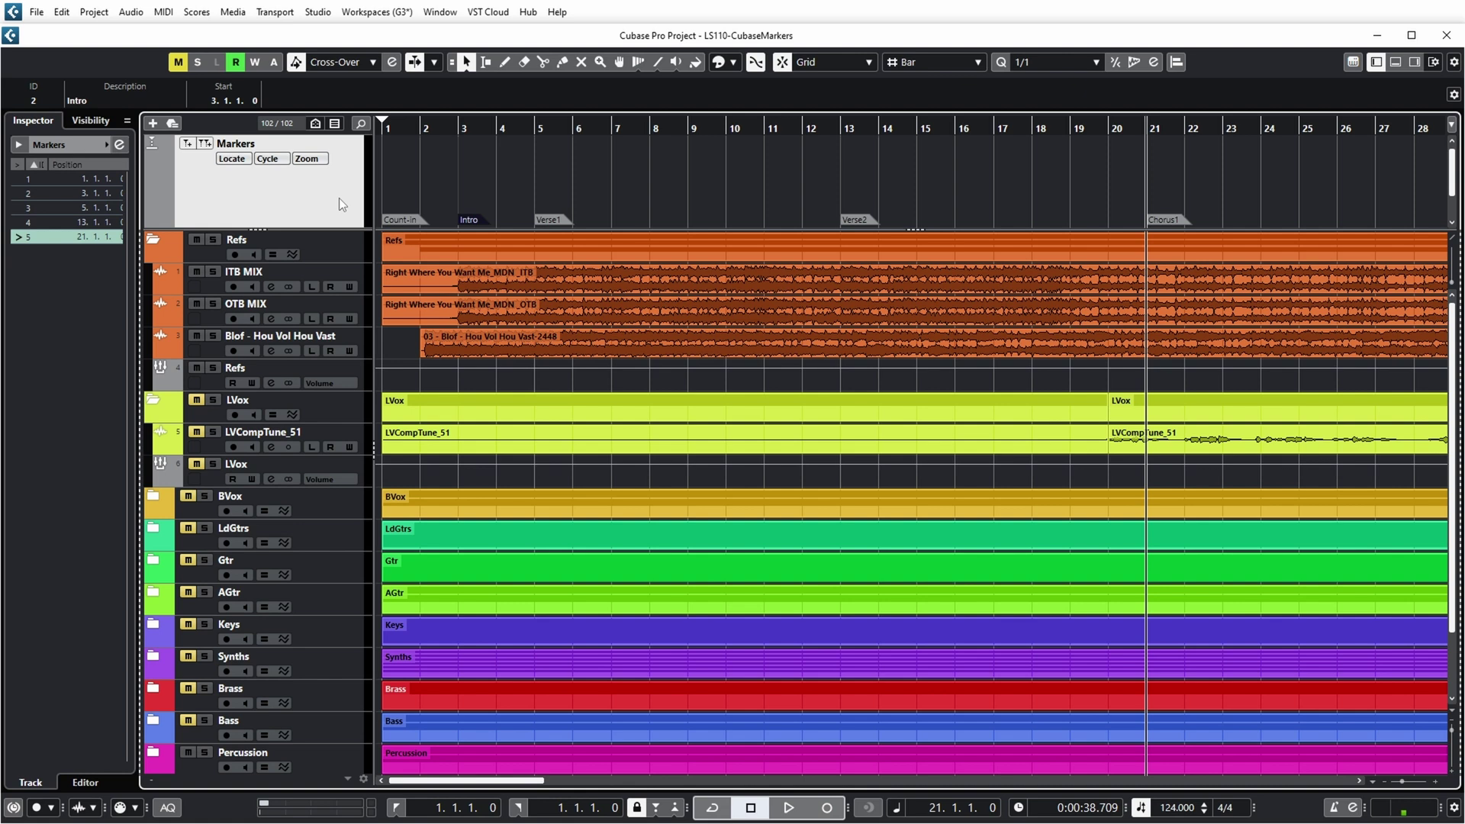
pyautogui.hotkey('shift', 'b')
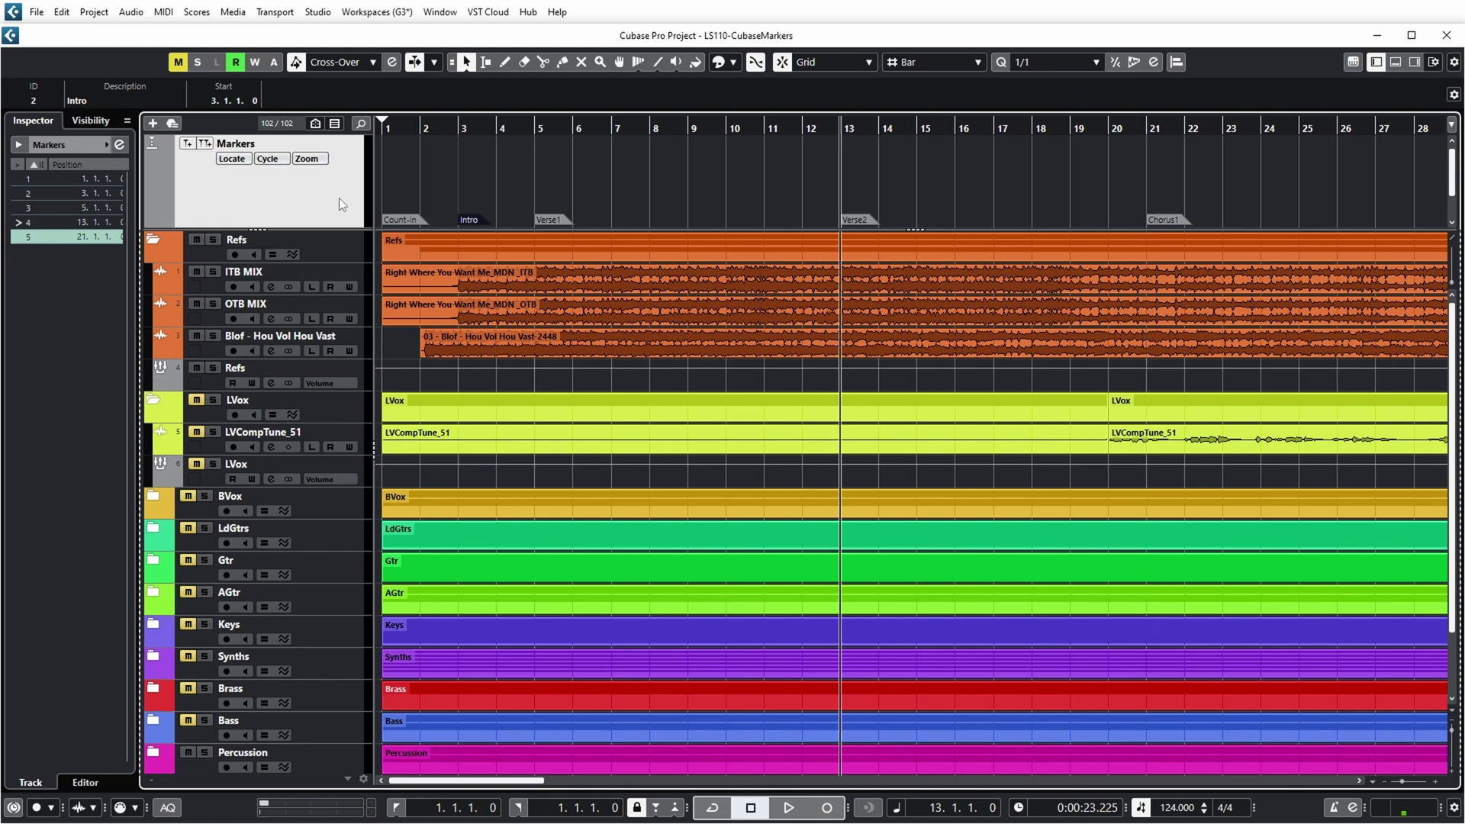
pyautogui.hotkey('shift', 'b')
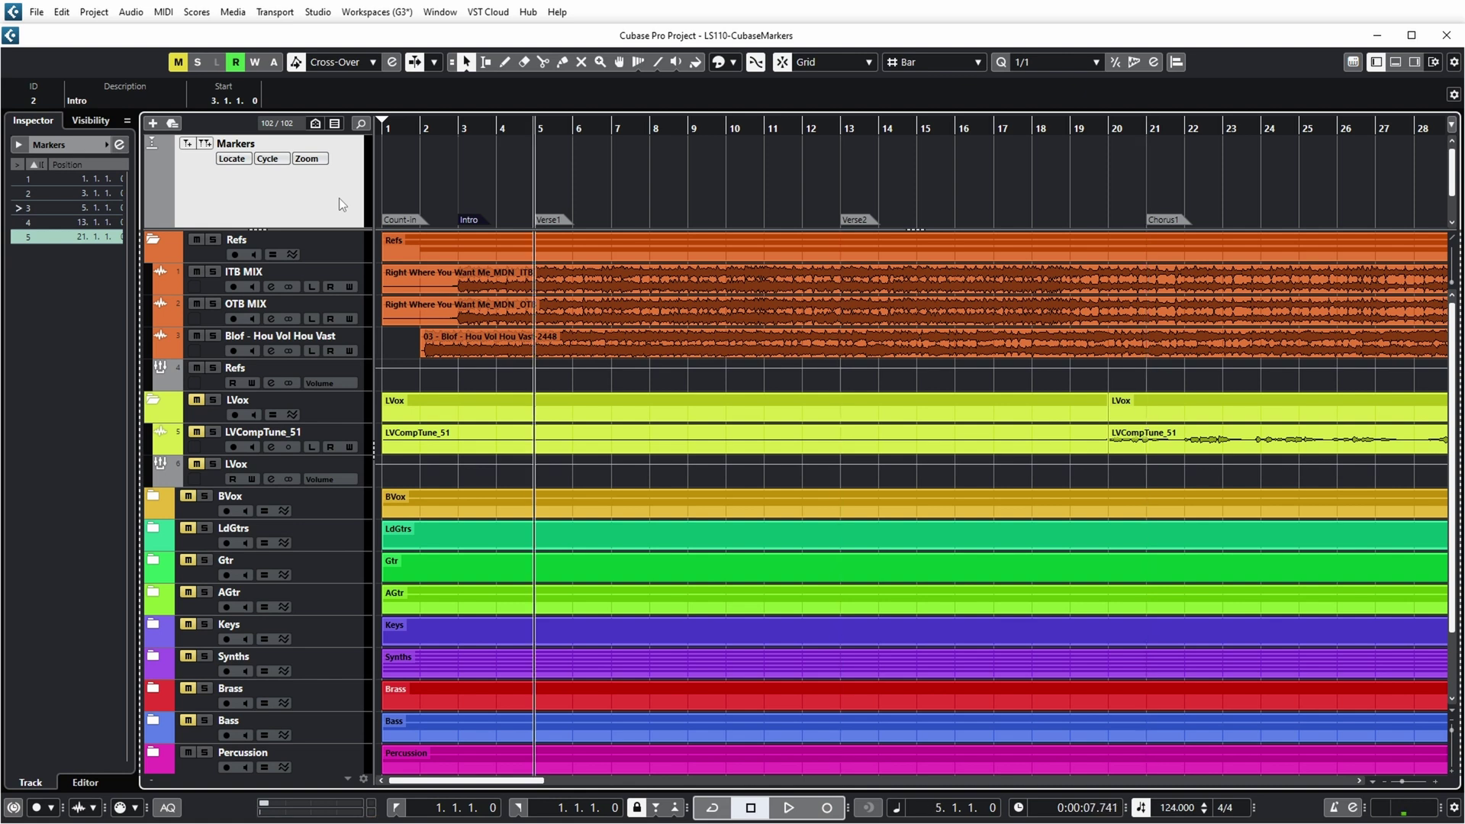
pyautogui.hotkey('shift', '1')
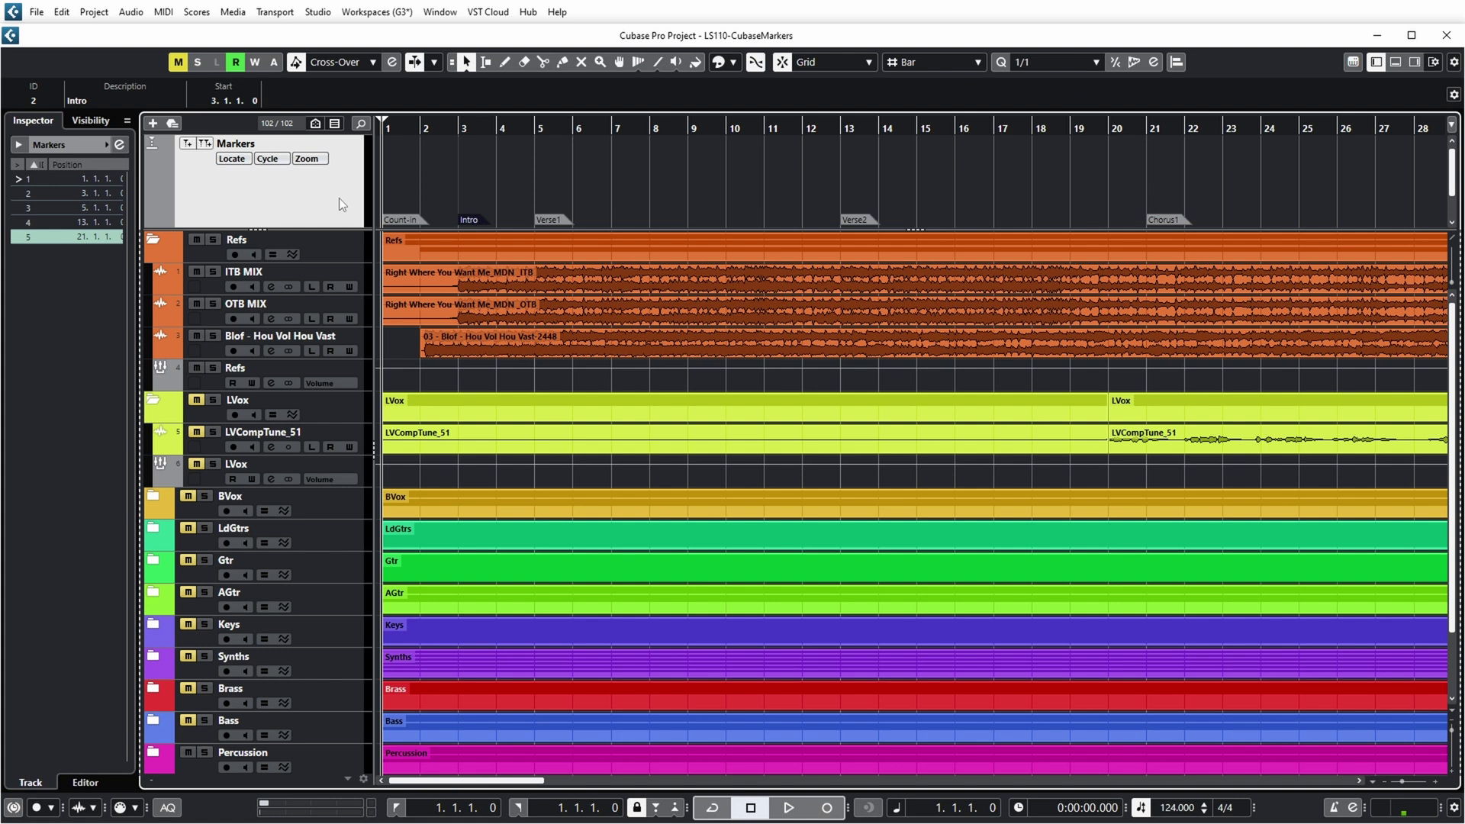
pyautogui.press('n')
pyautogui.press('n')
pyautogui.press('n')
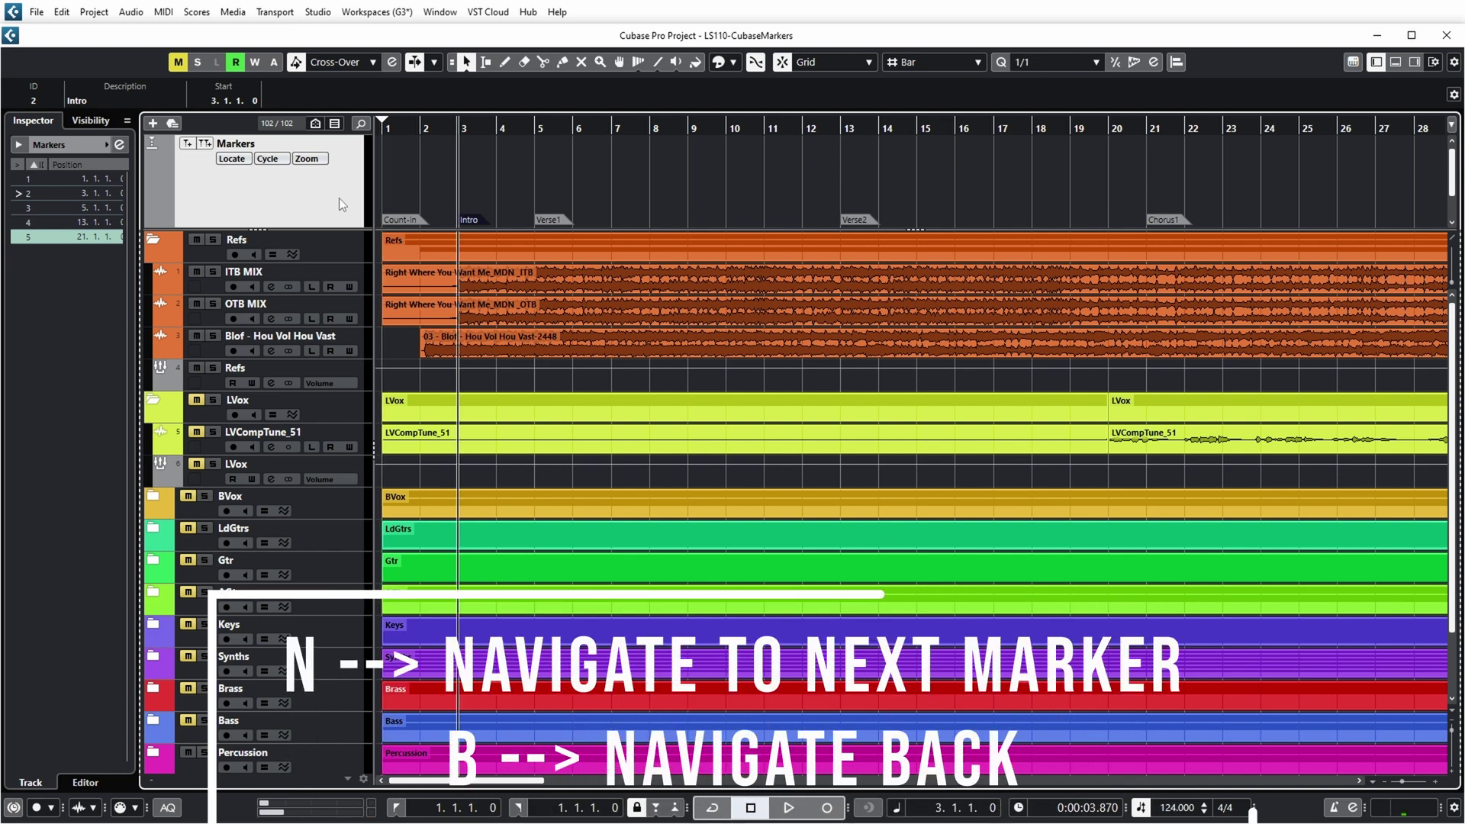
pyautogui.press('n')
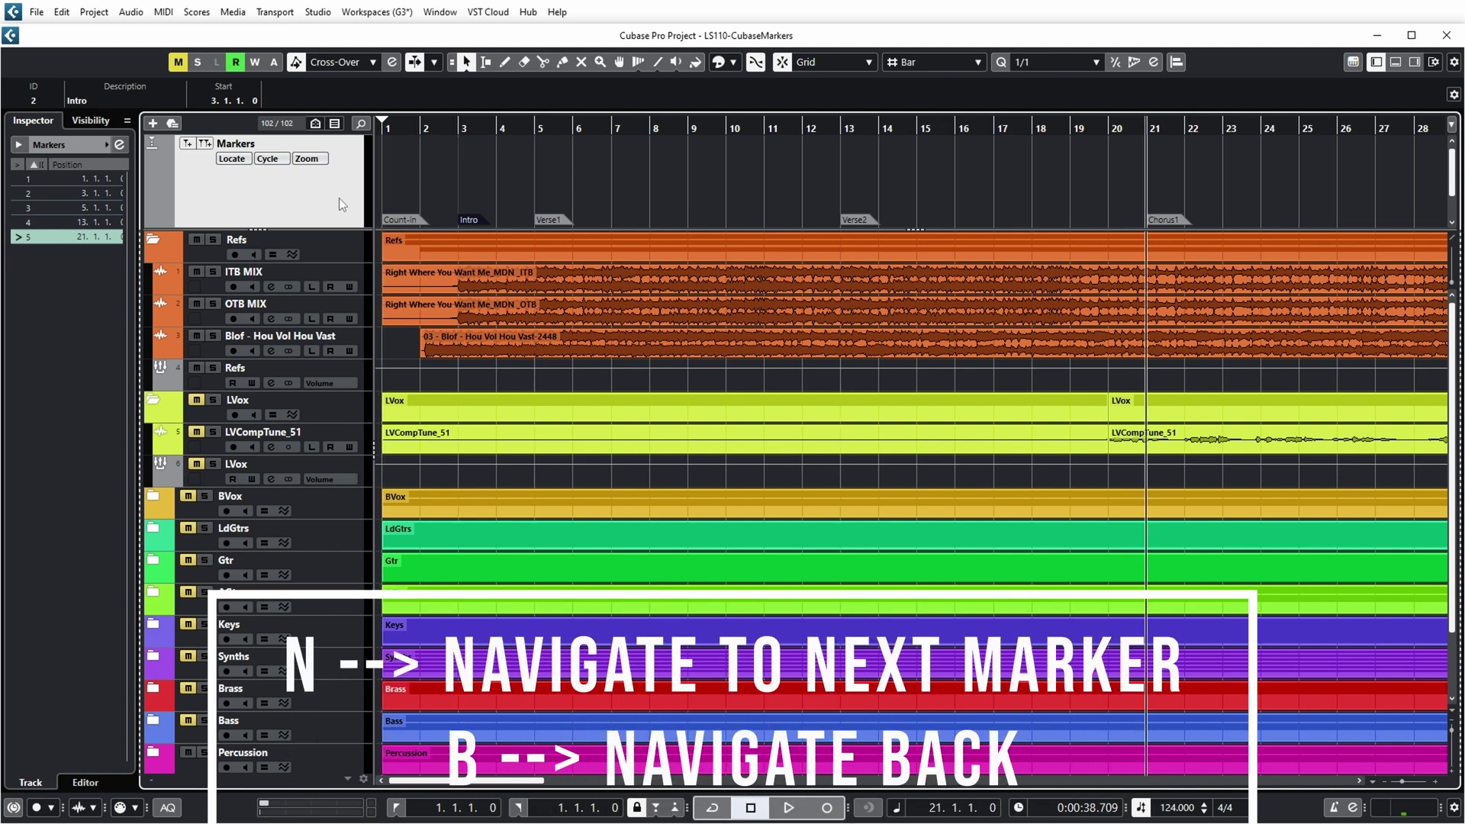
pyautogui.press('b')
pyautogui.press('b')
pyautogui.press('b')
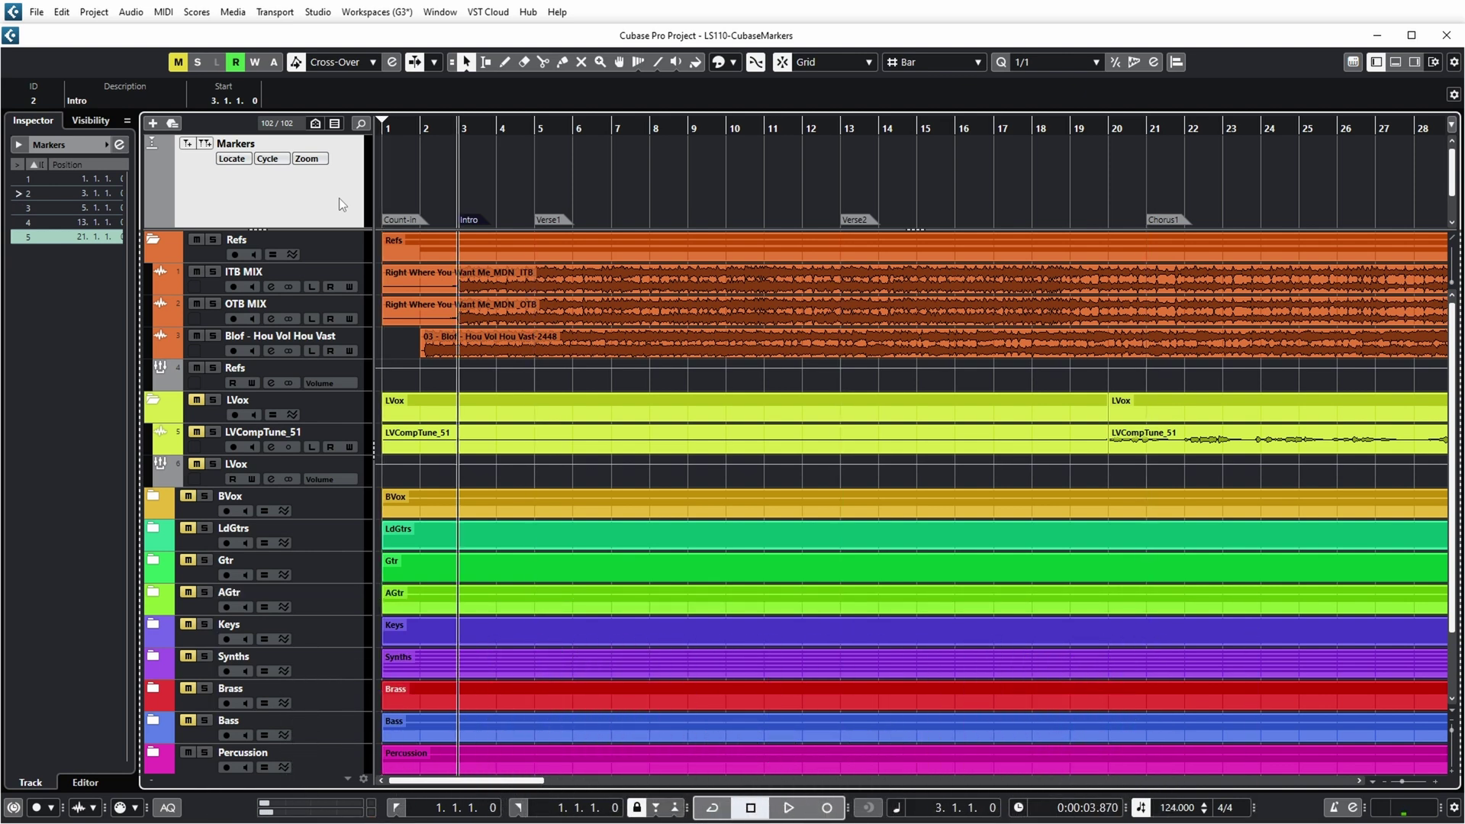
pyautogui.press('b')
# Show marker locate buttons 1–8 on the toolbar and jump to Verse1, Verse2 and Chorus1.
pyautogui.rightClick(1204, 61)
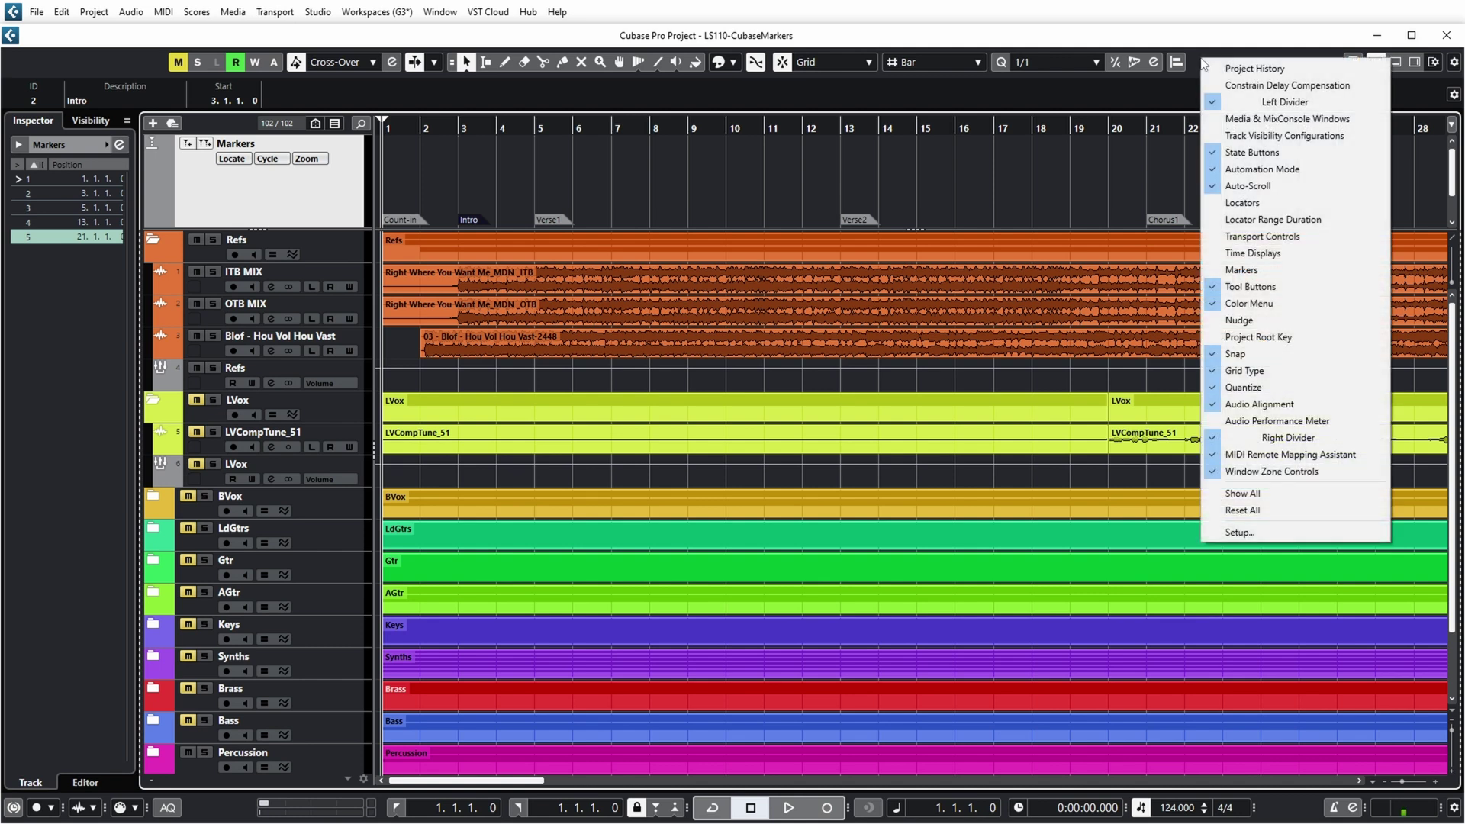
pyautogui.click(1238, 271)
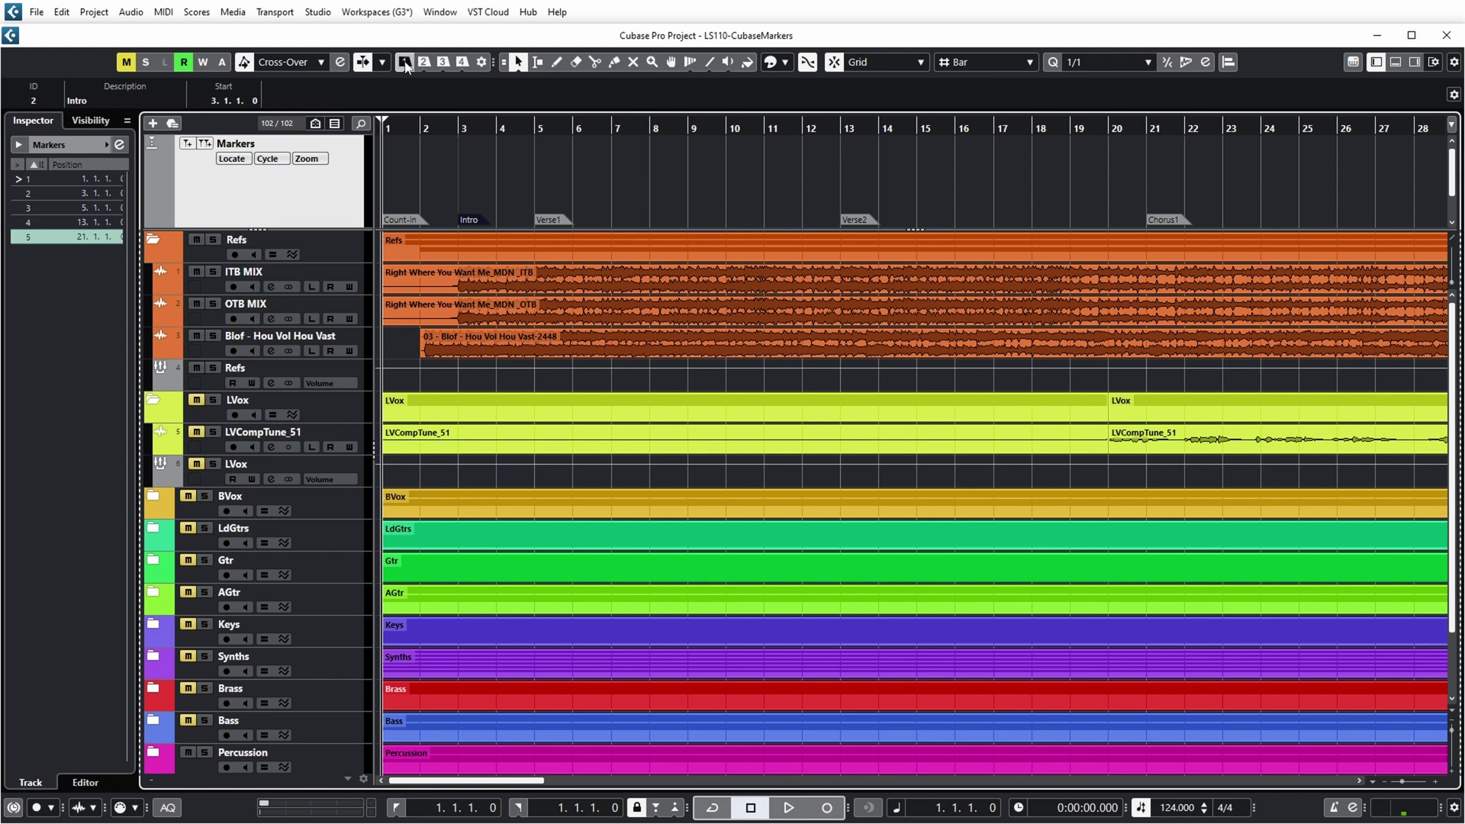
pyautogui.click(445, 64)
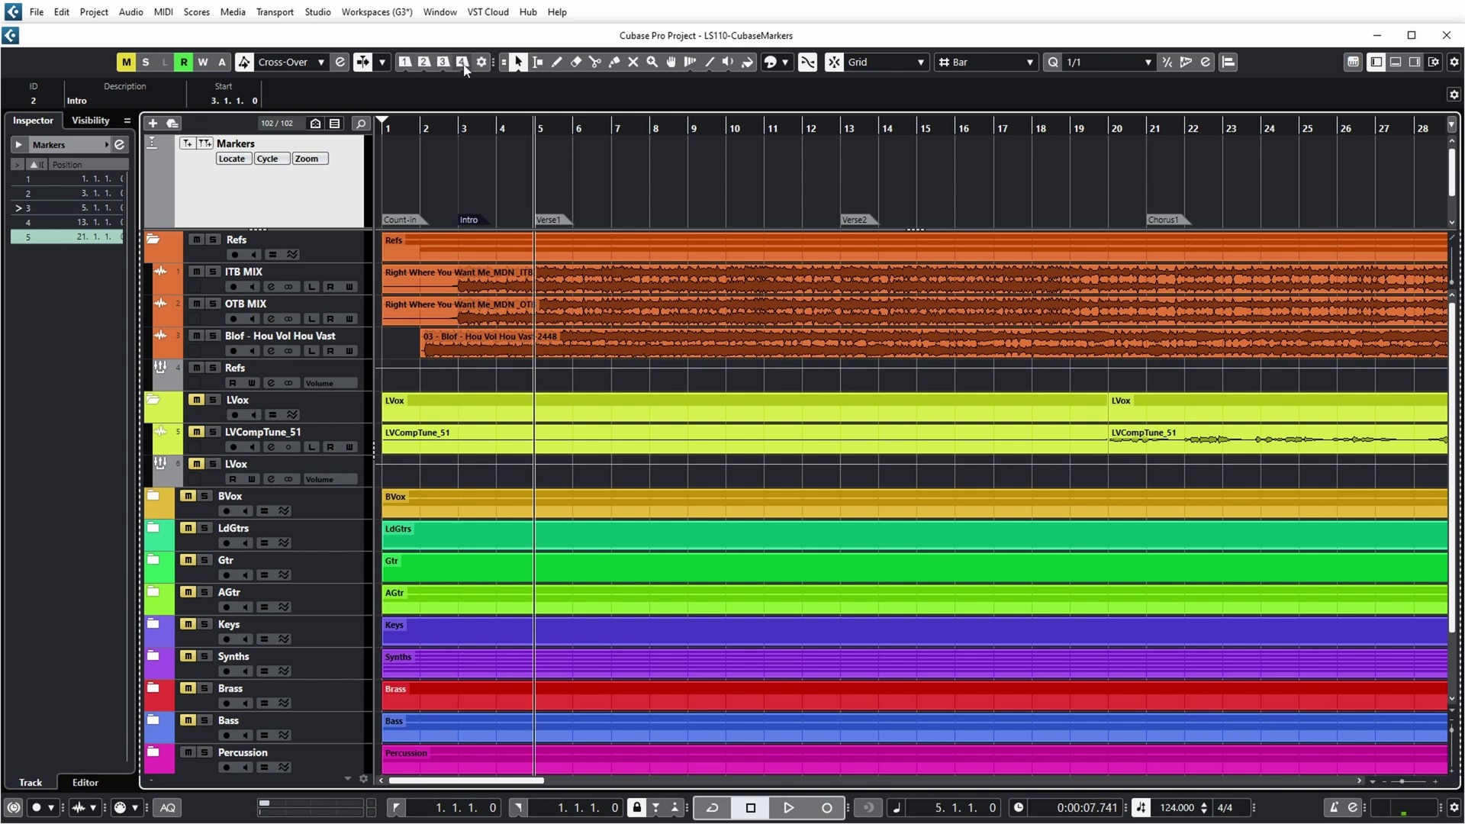
pyautogui.click(463, 64)
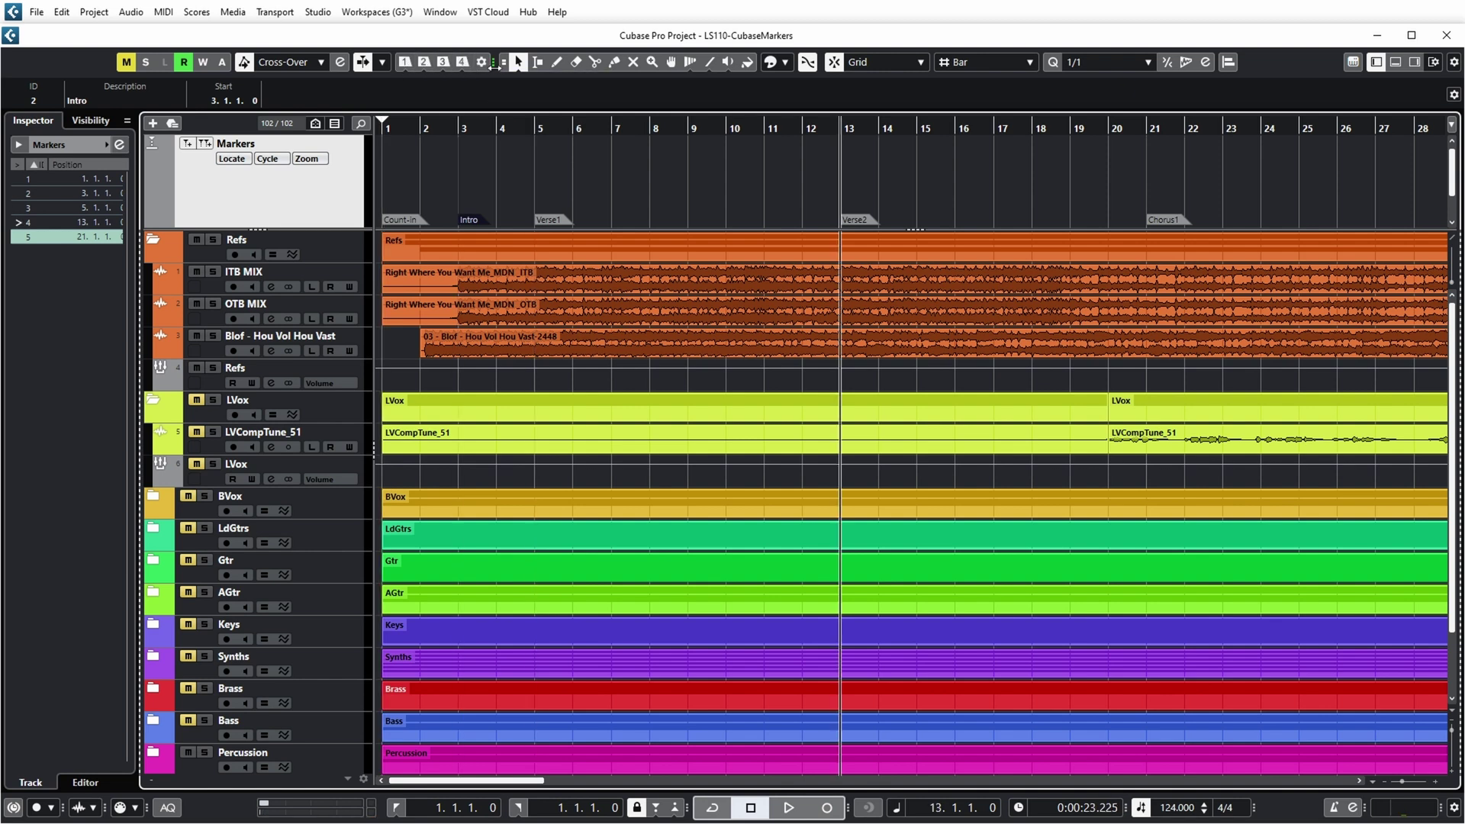
pyautogui.moveTo(497, 64); pyautogui.dragTo(539, 64)
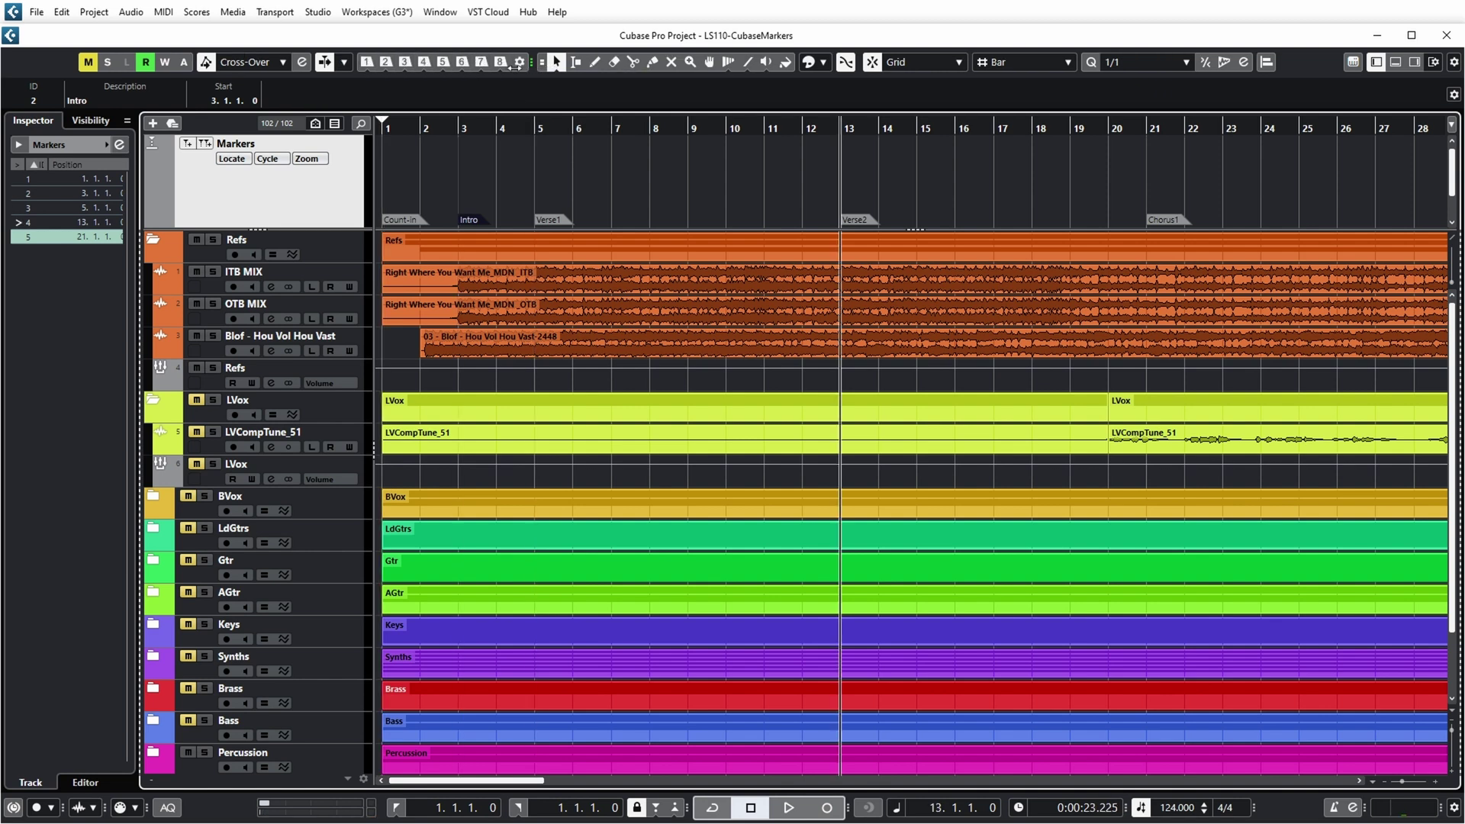
pyautogui.click(441, 65)
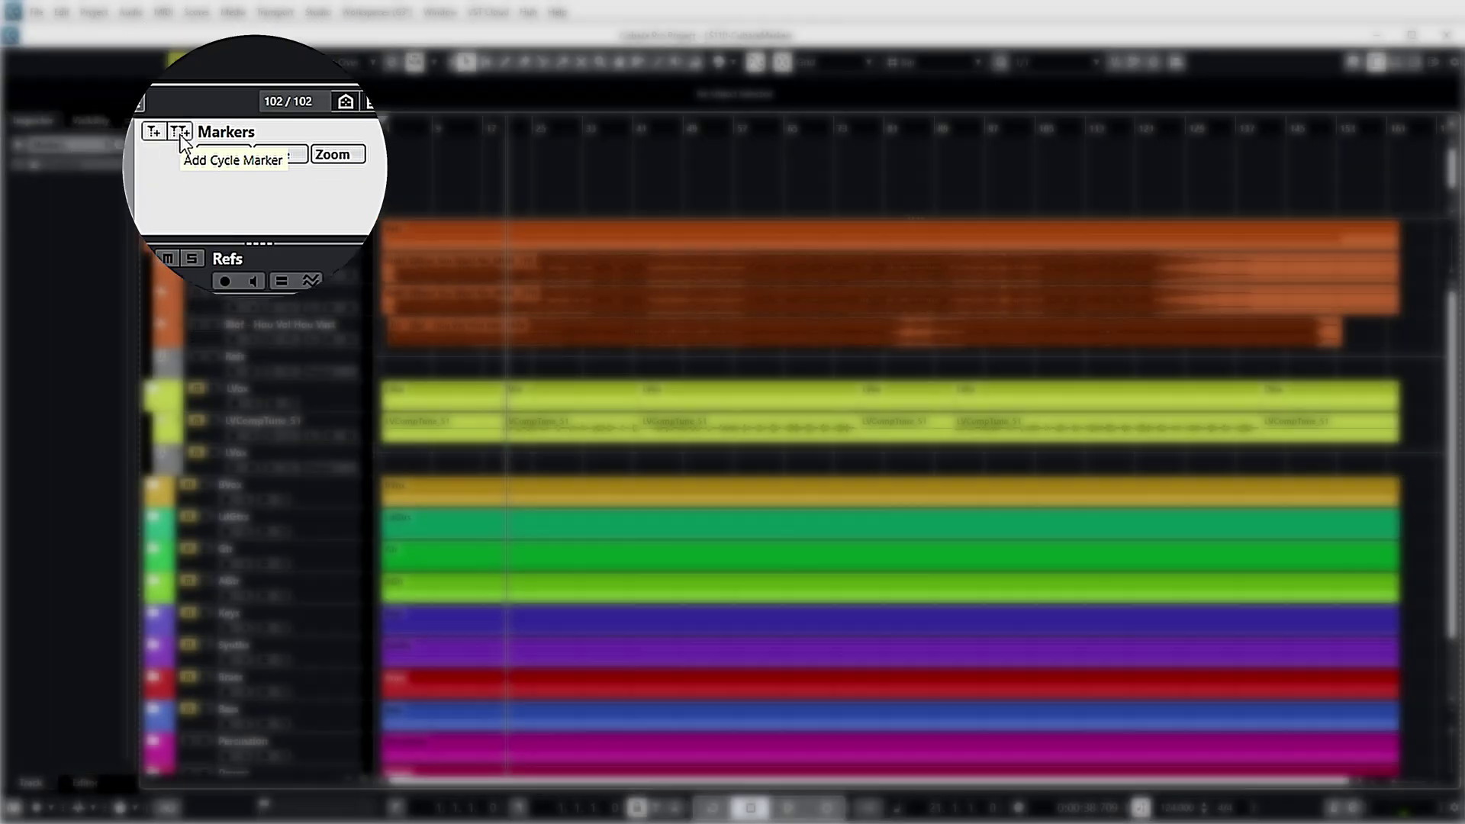
# Add a cycle marker spanning bars 1–32 from the locator range.
pyautogui.moveTo(384, 122); pyautogui.dragTo(577, 105)
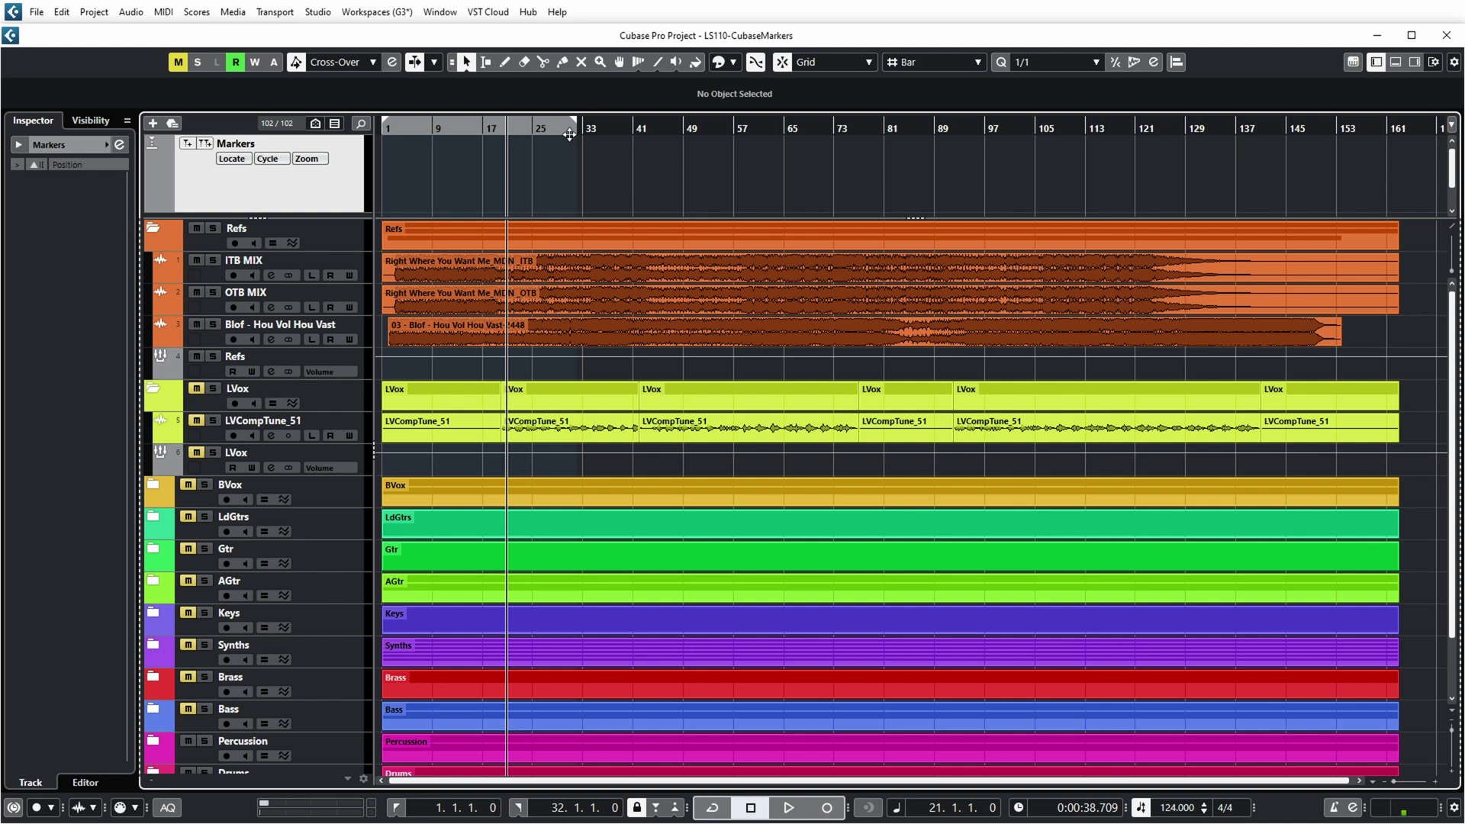
pyautogui.click(204, 143)
pyautogui.click(585, 192)
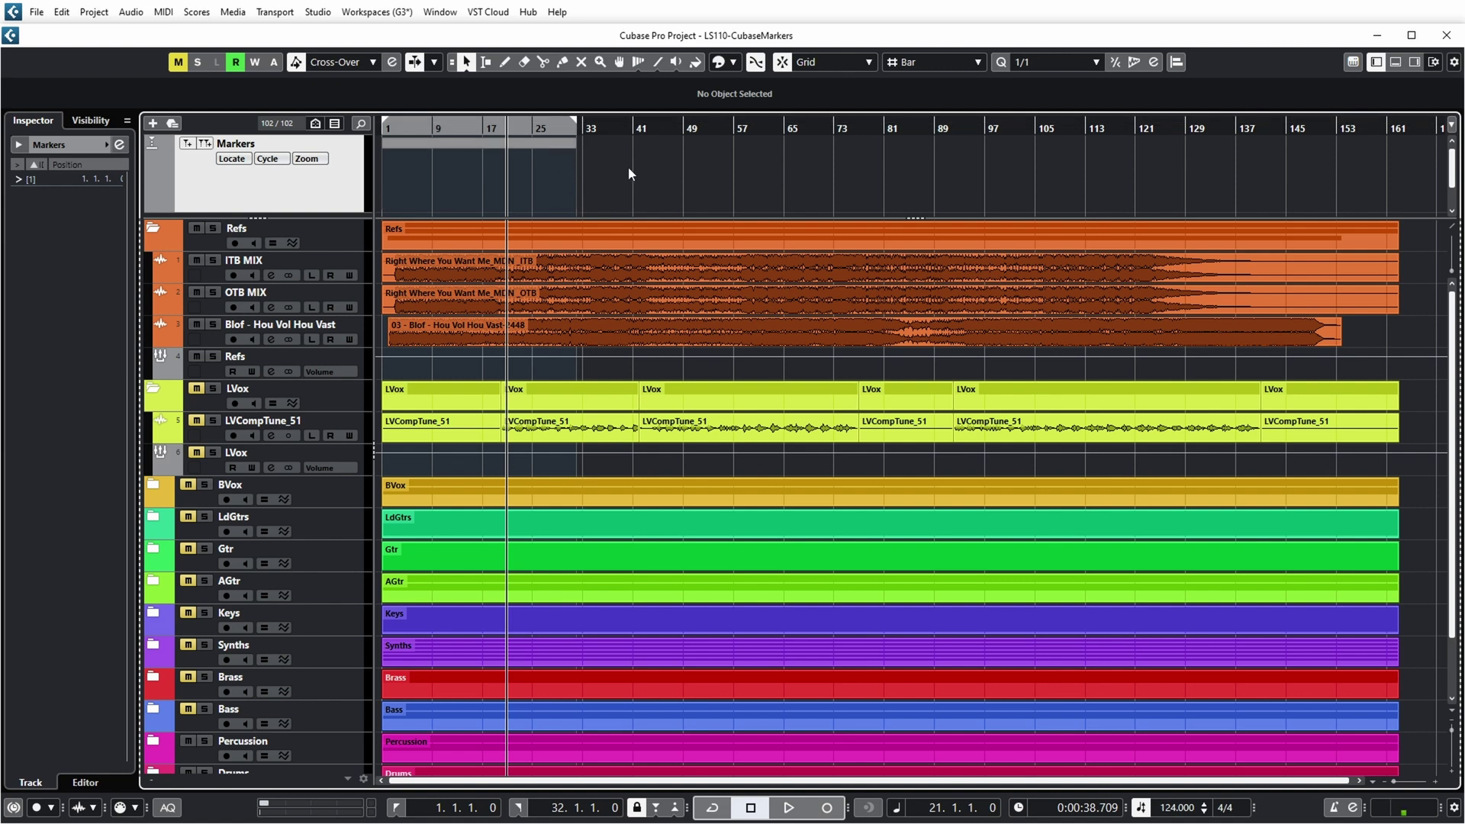
# Draw a second cycle marker on the marker track from bar 41 to about 55.
pyautogui.press('8')
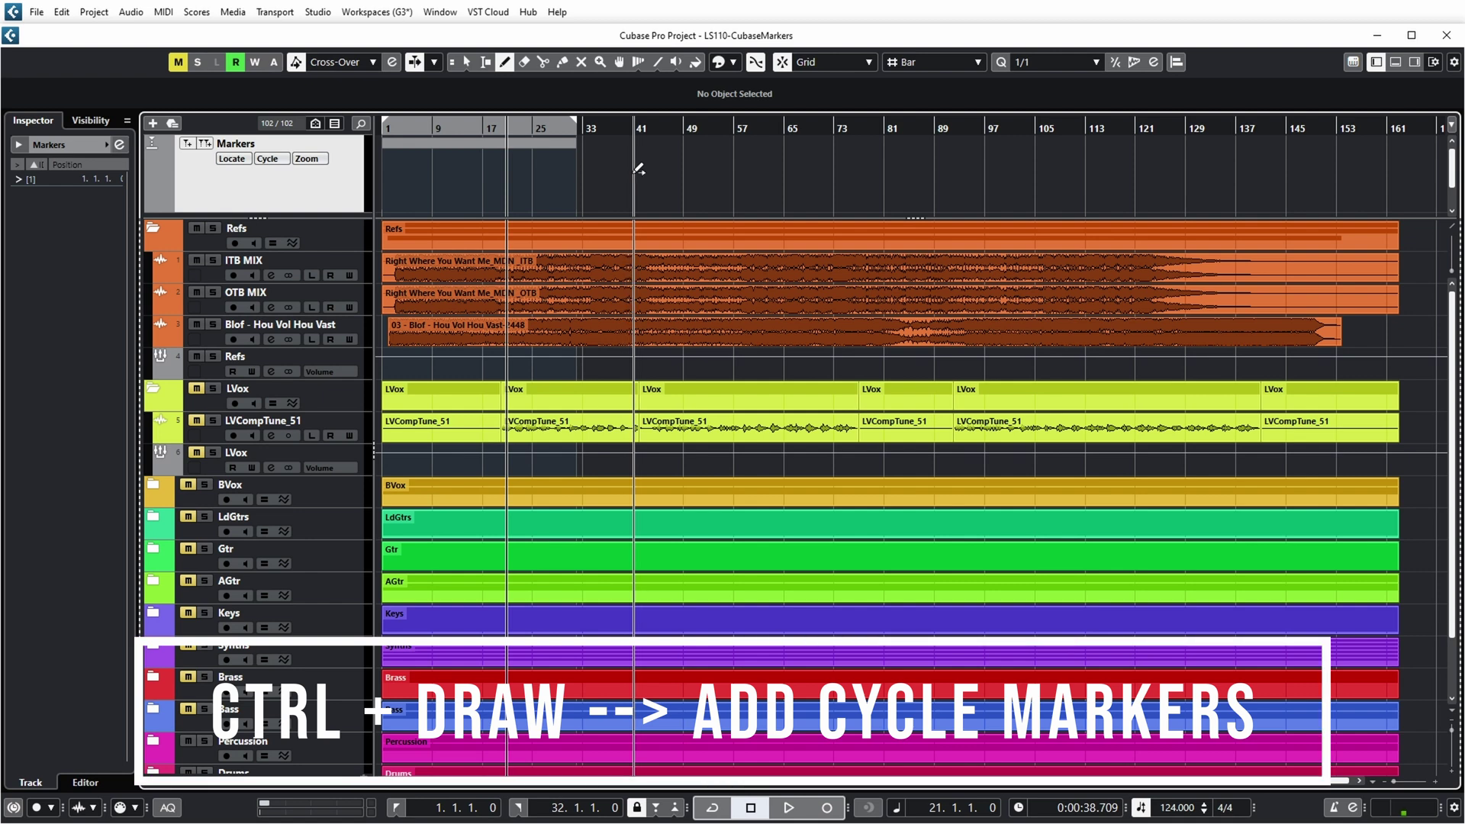
pyautogui.moveTo(637, 170); pyautogui.dragTo(934, 169)
pyautogui.press('1')
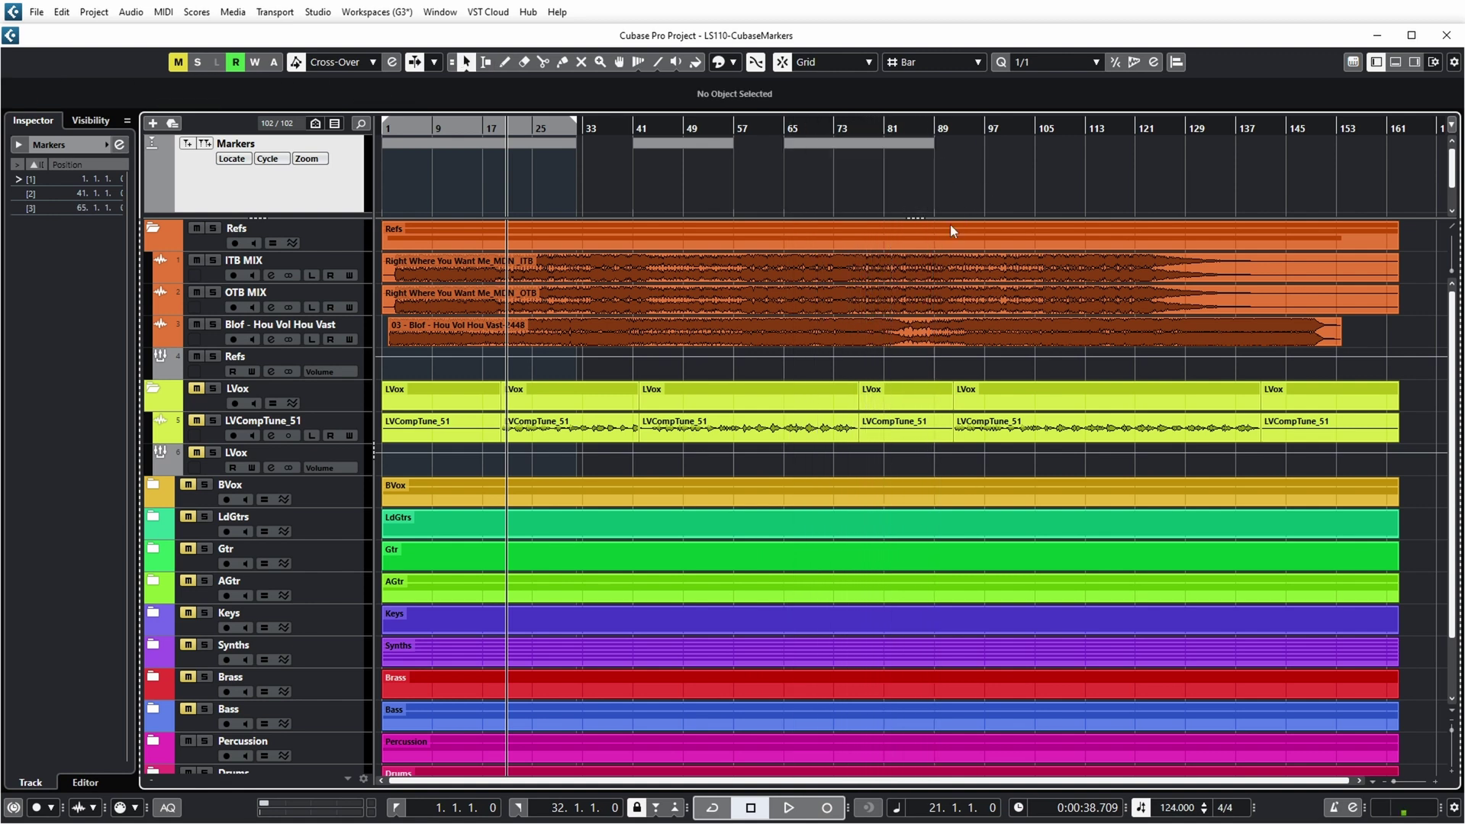
# Create a fourth cycle marker from the LVox event's range and trim it to bars 97–137.
pyautogui.click(1096, 399)
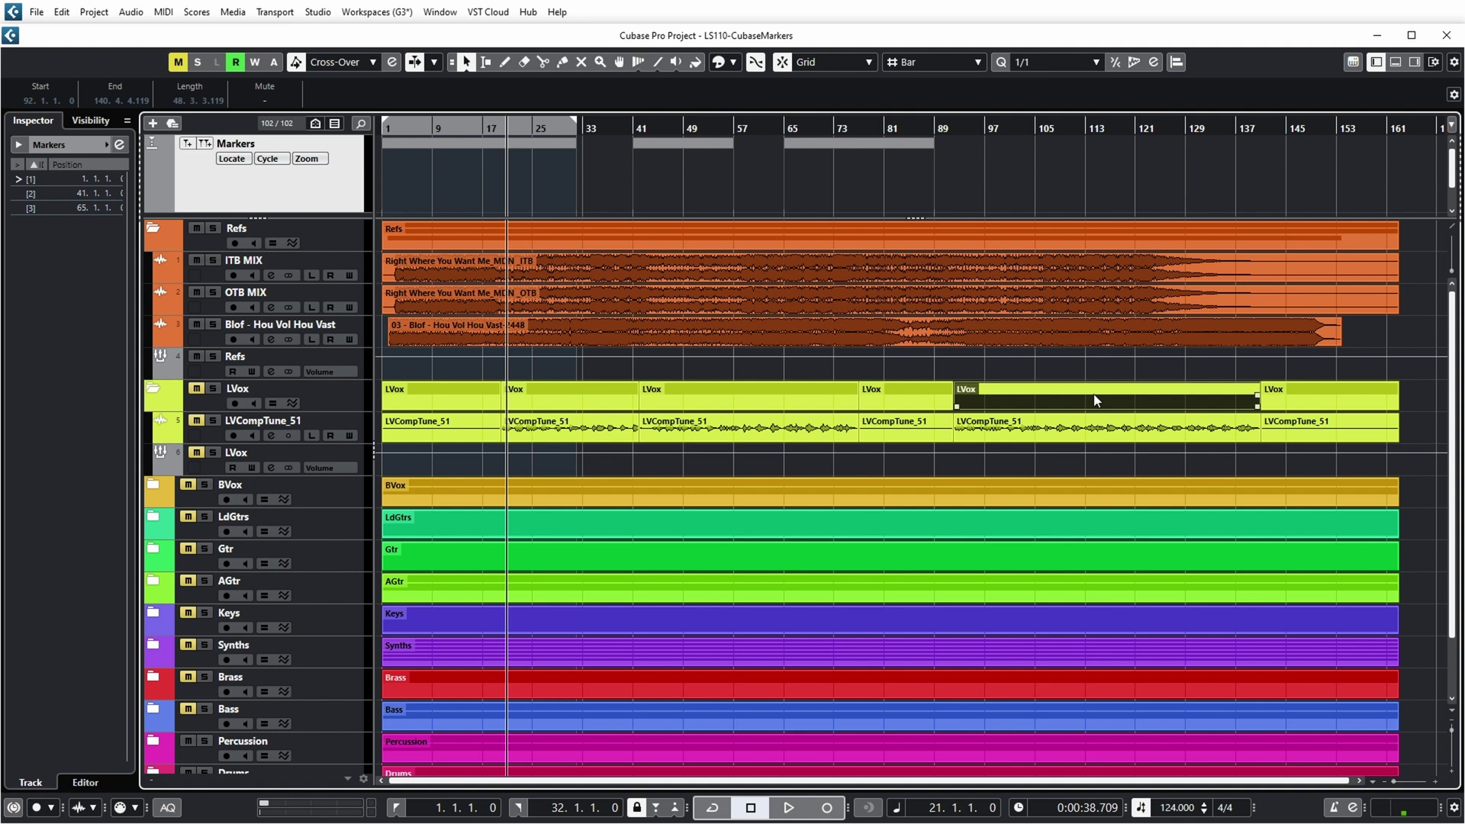
pyautogui.press('p')
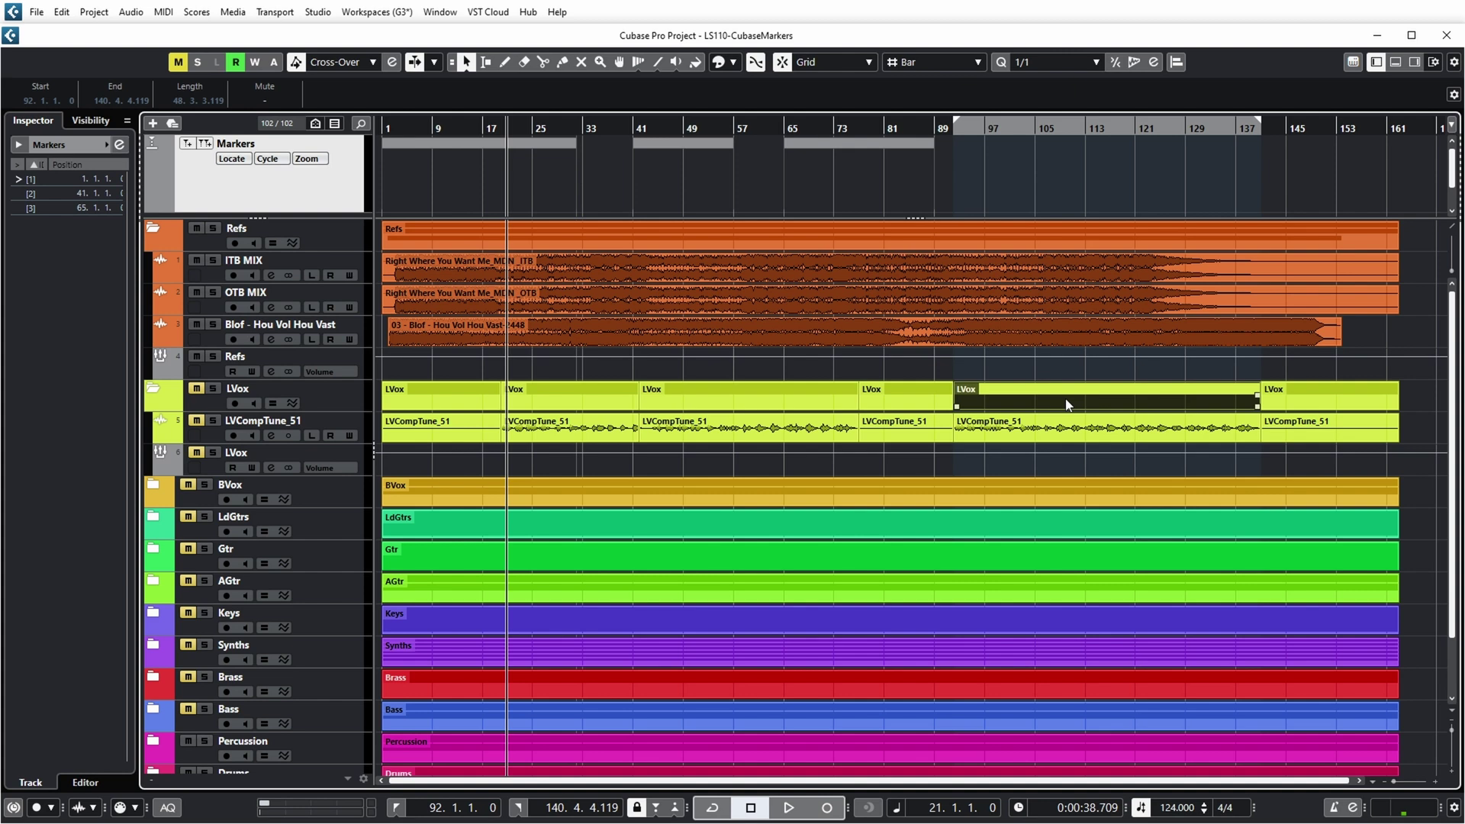
pyautogui.click(204, 144)
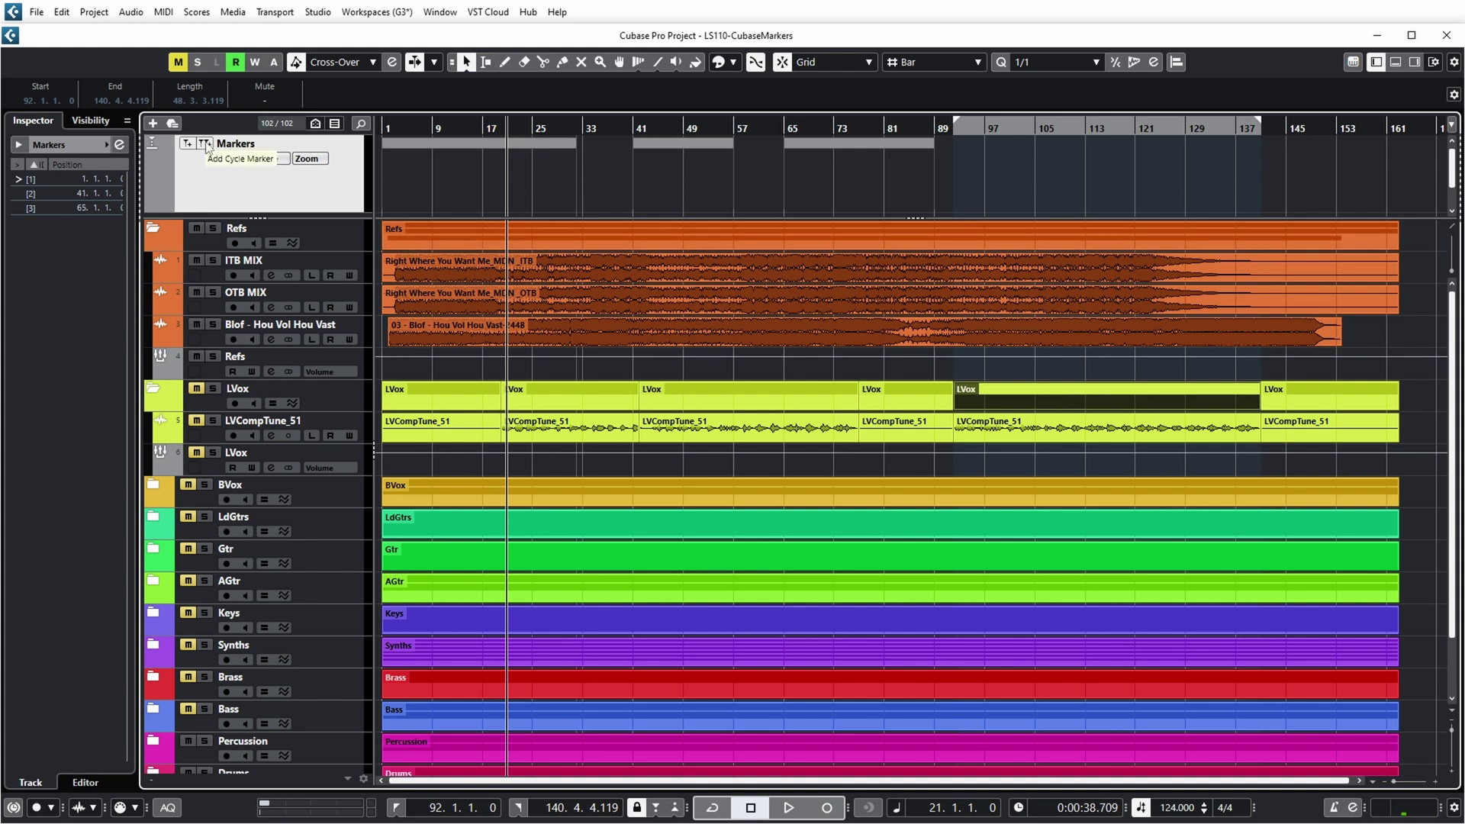
pyautogui.click(1285, 179)
pyautogui.moveTo(956, 207)
pyautogui.mouseDown()
pyautogui.moveTo(1037, 207)
pyautogui.moveTo(984, 207)
pyautogui.mouseUp()
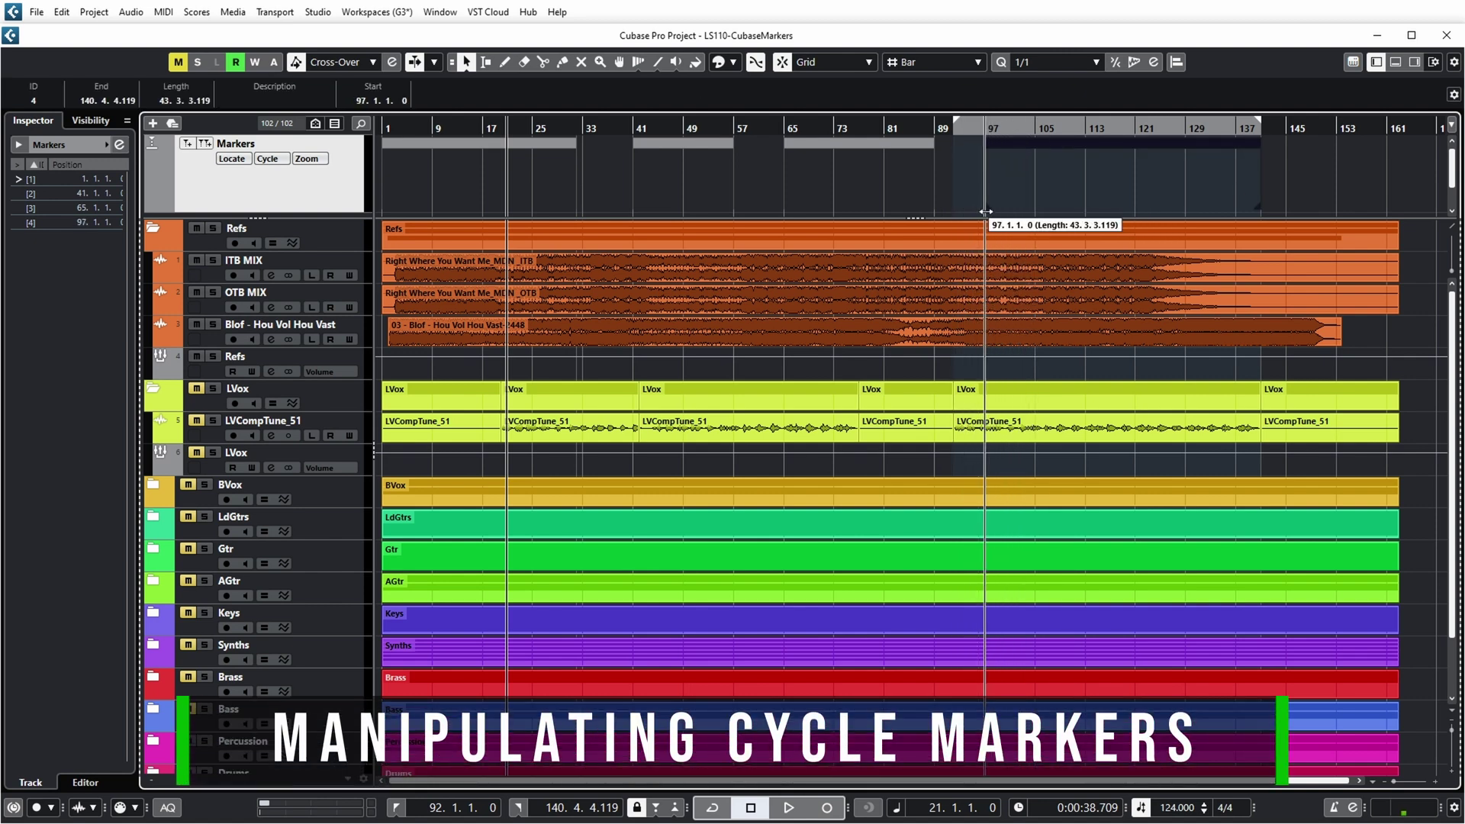
pyautogui.moveTo(1256, 206)
pyautogui.mouseDown()
pyautogui.moveTo(1185, 204)
pyautogui.moveTo(1236, 203)
pyautogui.mouseUp()
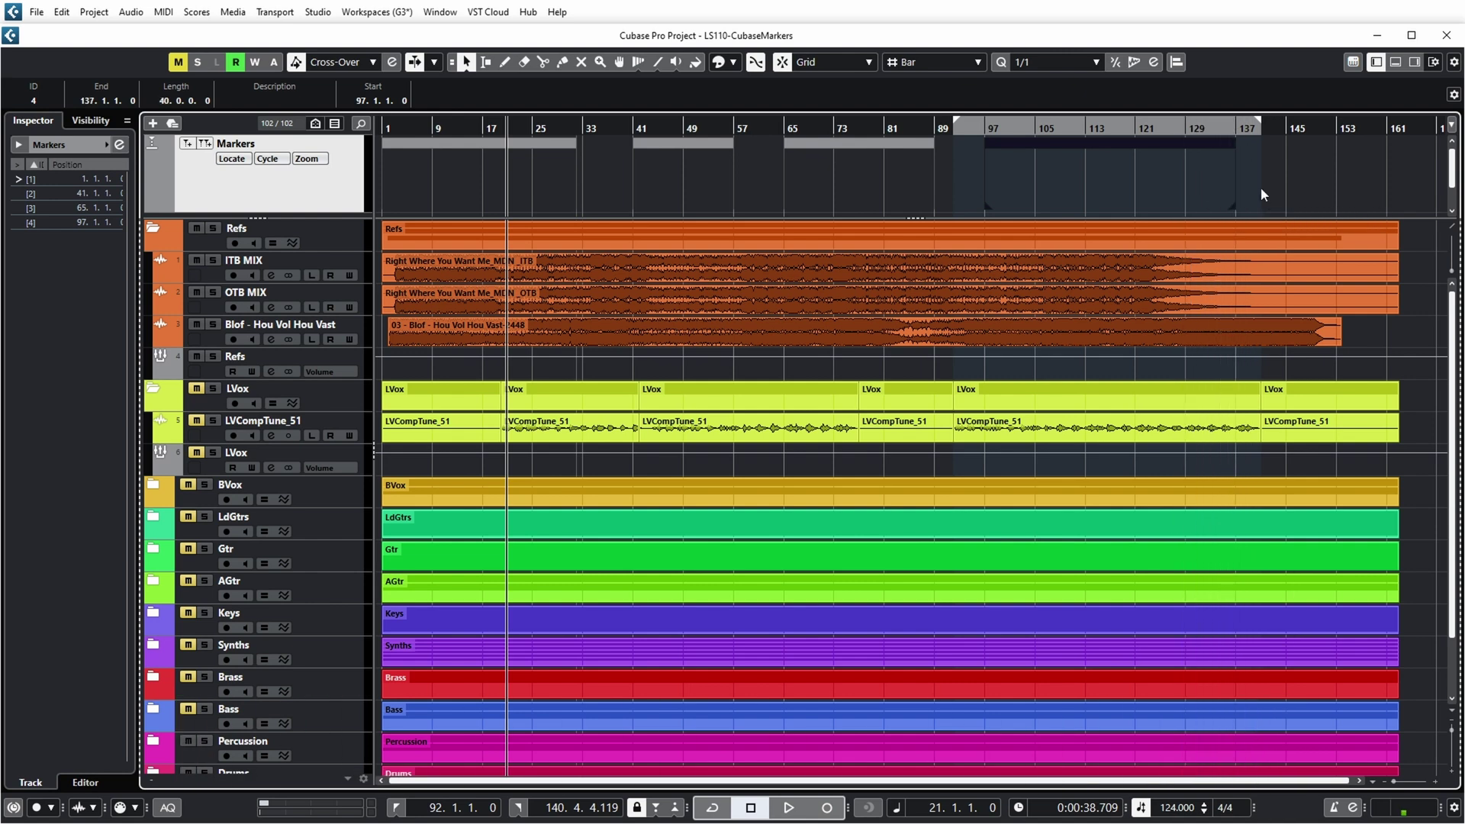
# In the Ctrl+M marker list, enter Start section, Section A, Section B and Outro as descriptions.
pyautogui.hotkey('ctrl', 'm')
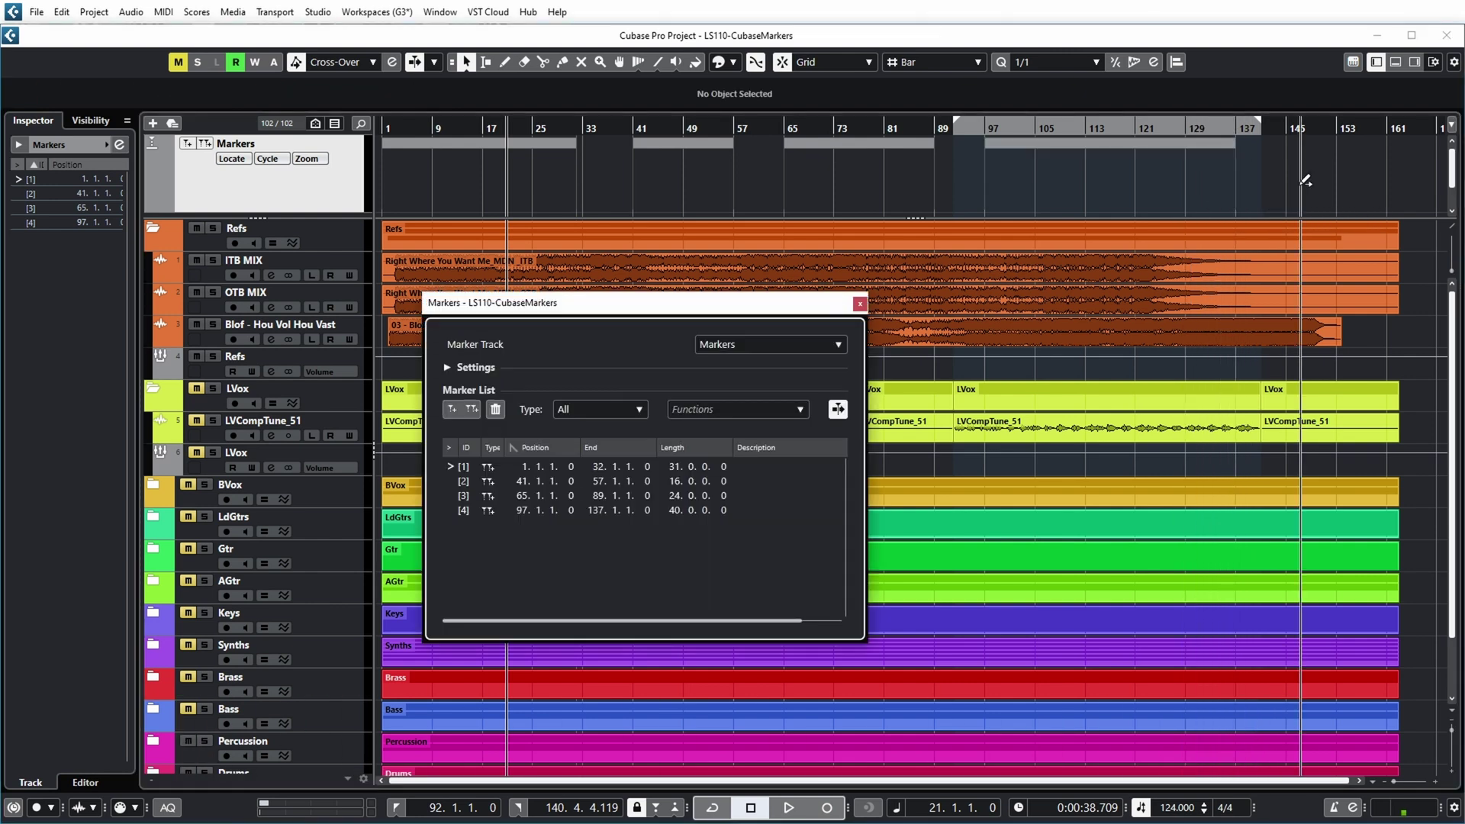
pyautogui.doubleClick(782, 467)
pyautogui.write('Start section')
pyautogui.press('Return')
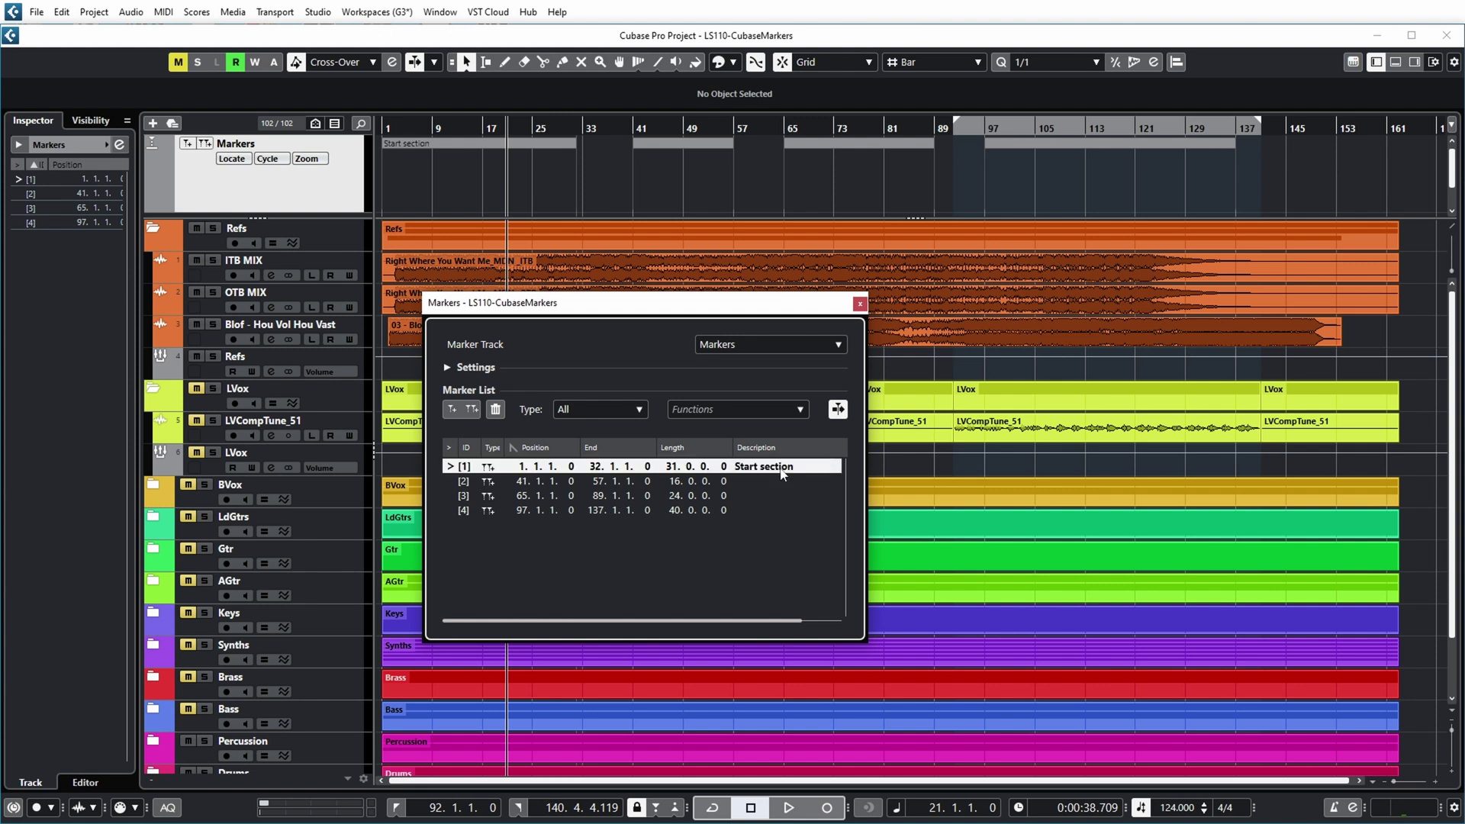
pyautogui.press('Tab')
pyautogui.write('Section A')
pyautogui.press('Tab')
pyautogui.write('Section B')
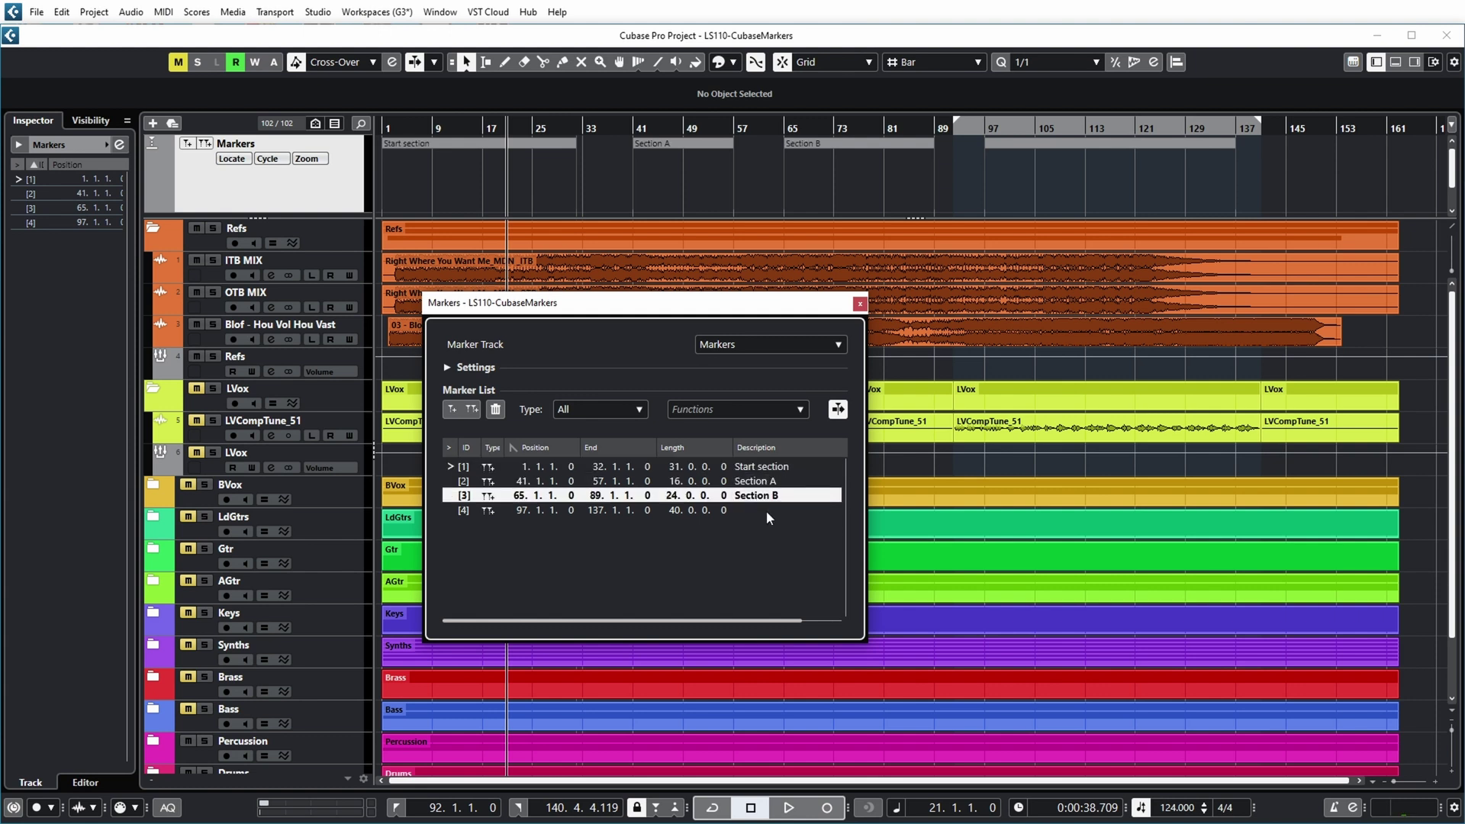
pyautogui.press('Tab')
pyautogui.write('Outro')
pyautogui.press('Return')
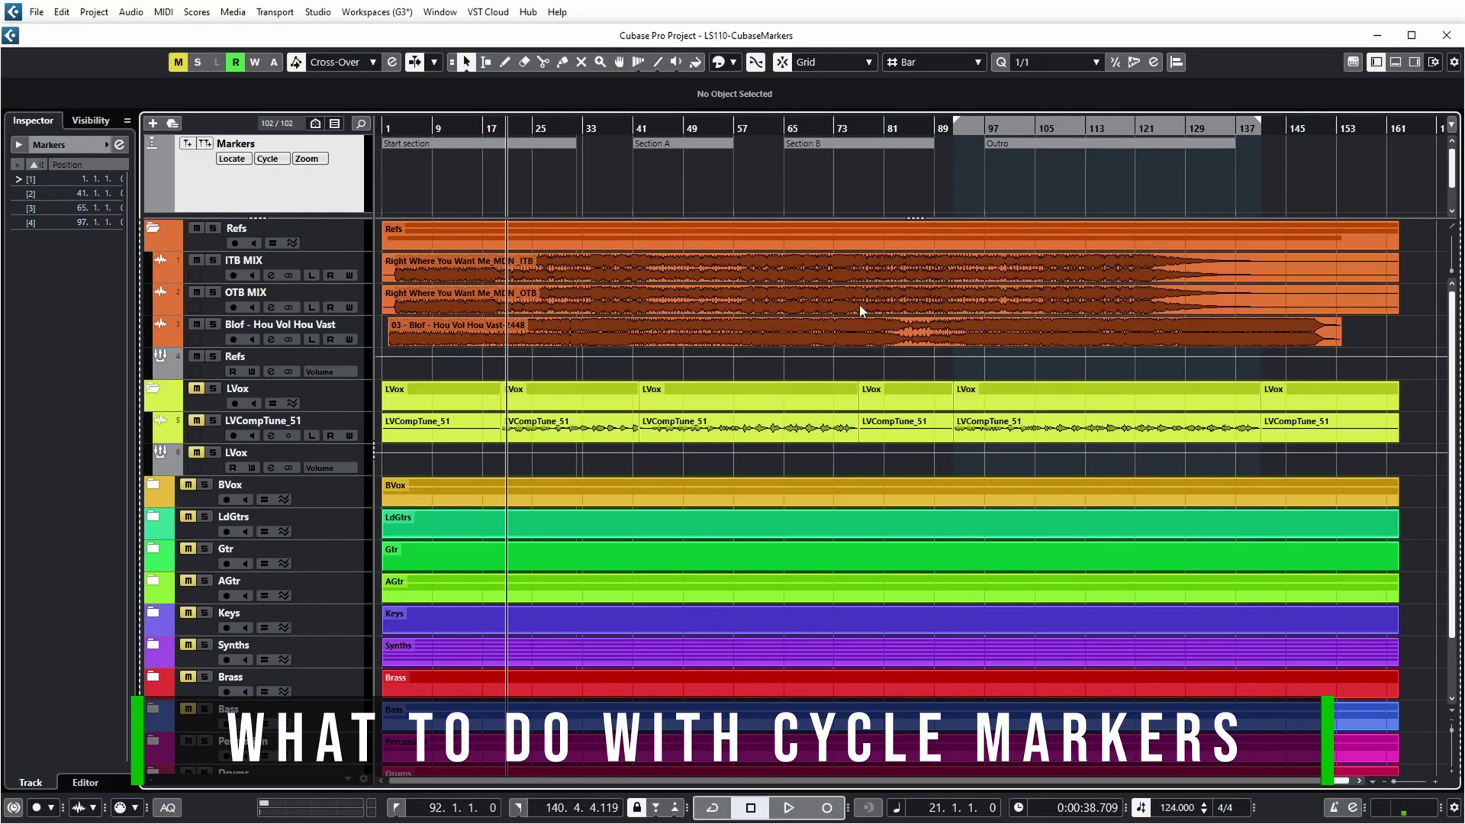
# Loop Start, Section A, Section B and then the Outro from the Cycle pop-up.
pyautogui.click(269, 160)
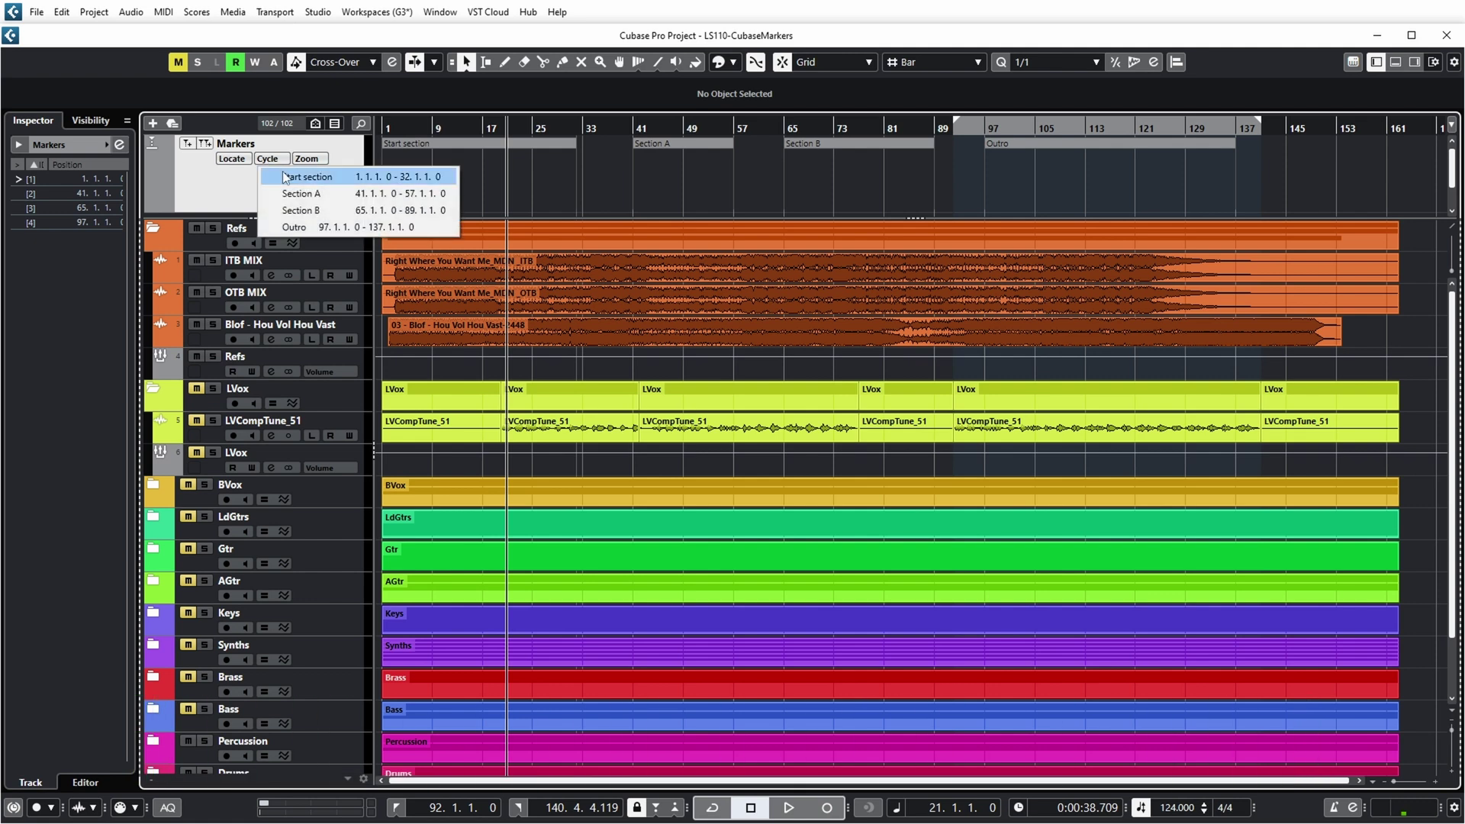
pyautogui.click(285, 178)
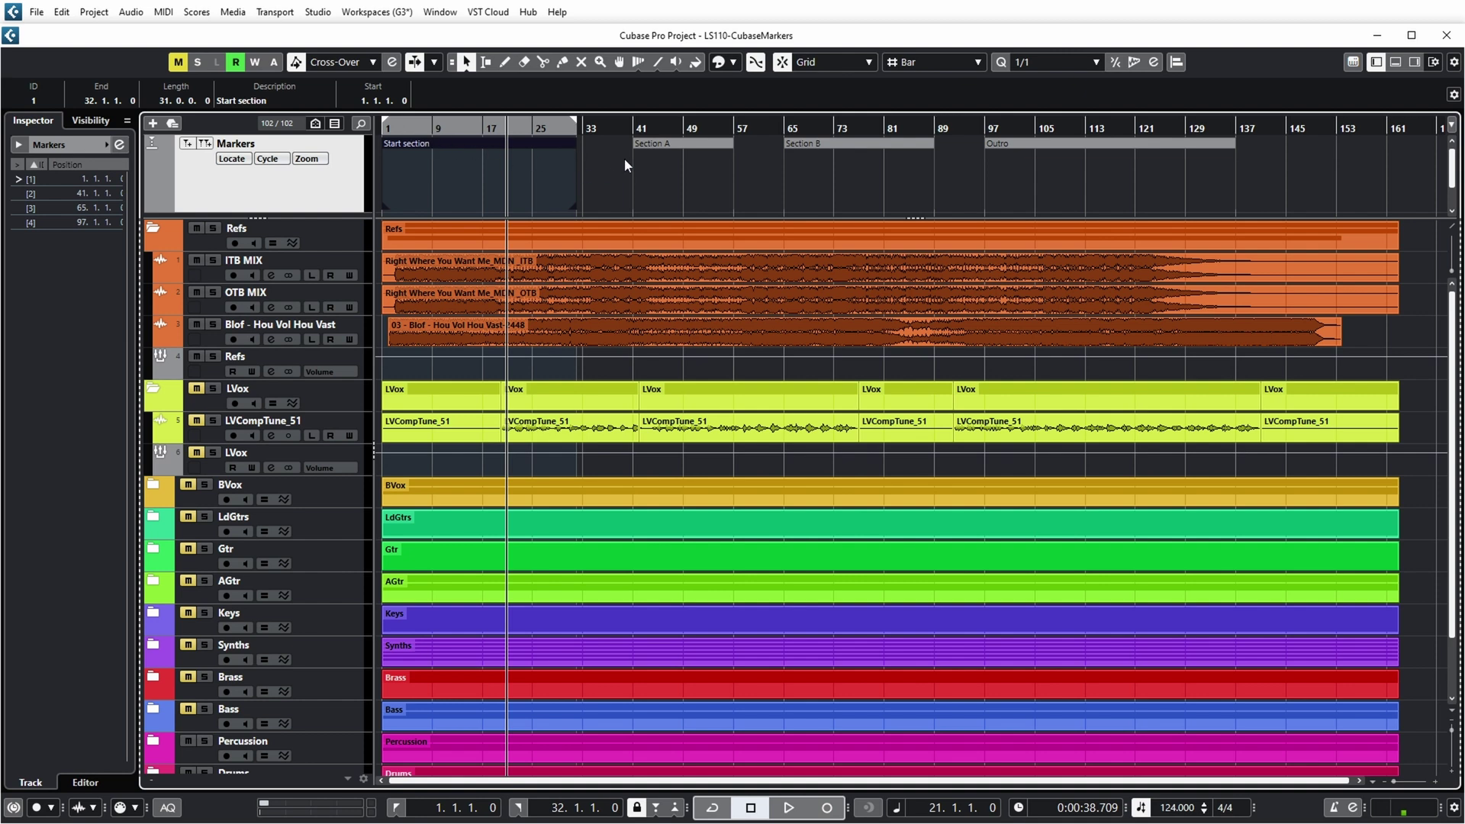
pyautogui.click(267, 159)
pyautogui.click(286, 193)
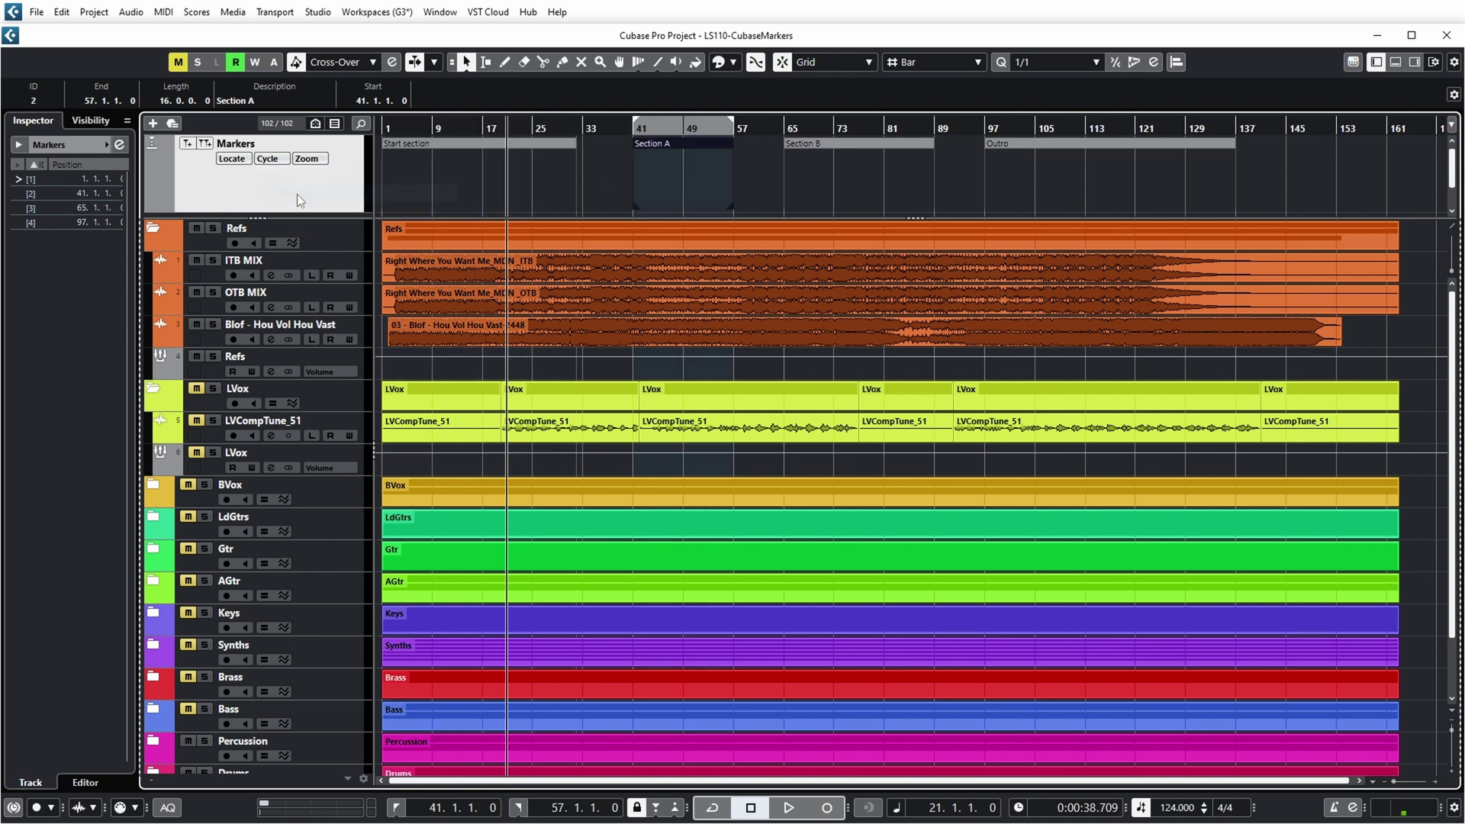
pyautogui.click(269, 160)
pyautogui.click(289, 211)
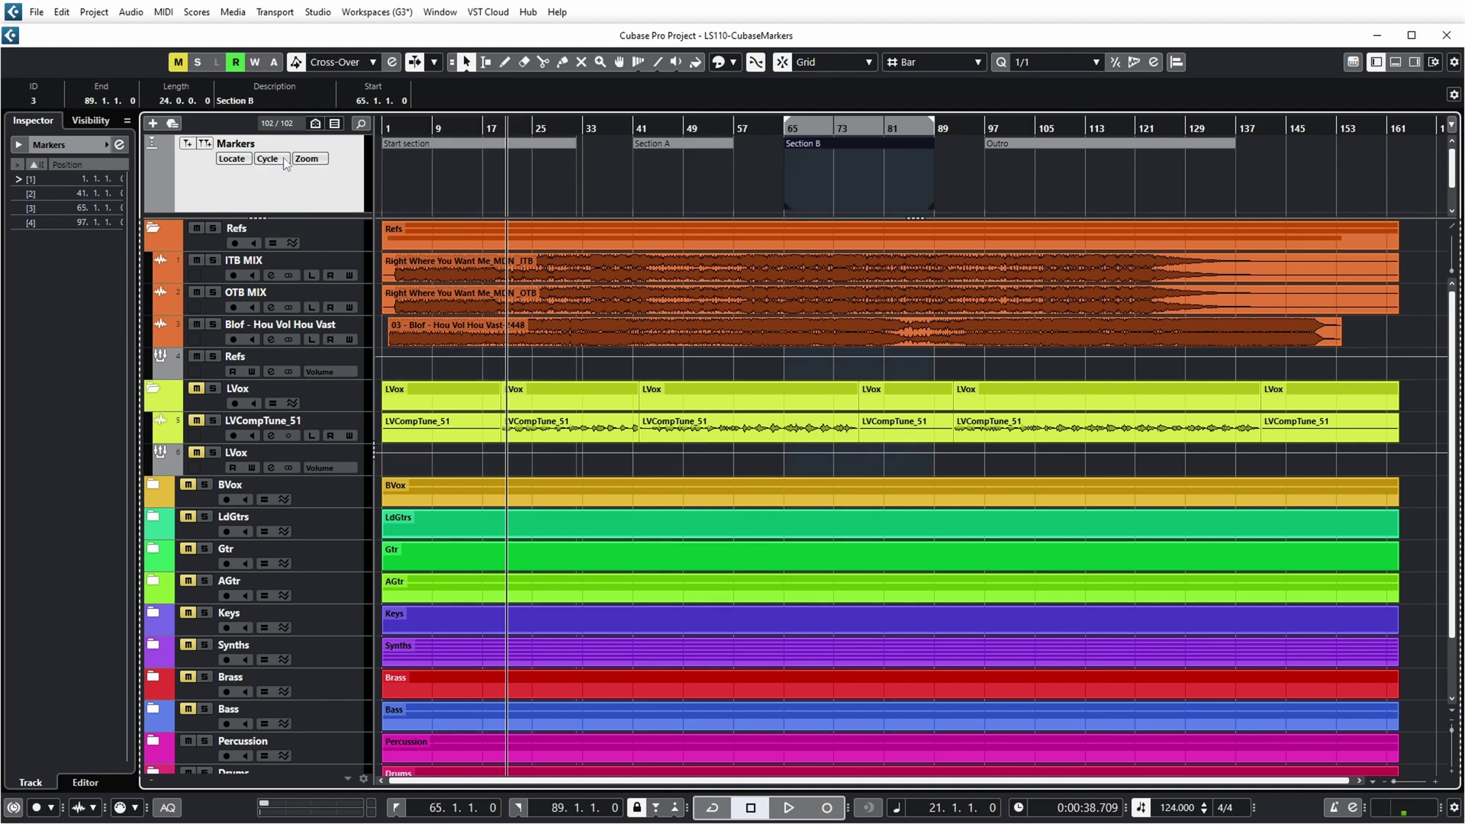
pyautogui.click(282, 160)
pyautogui.click(290, 225)
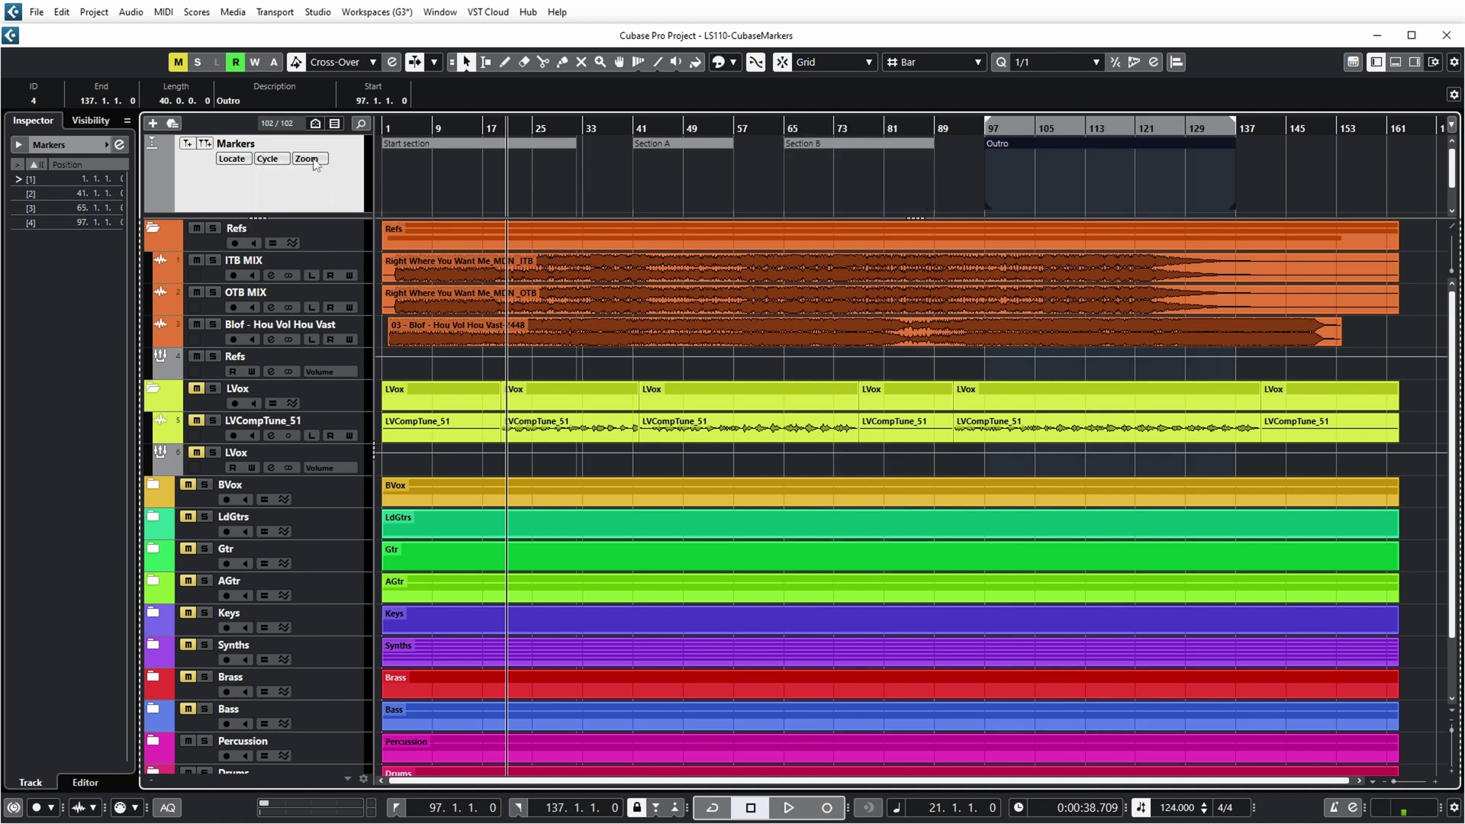
# Zoom to the Start section with the Zoom pop-up, then back to the wider arrangement.
pyautogui.click(313, 159)
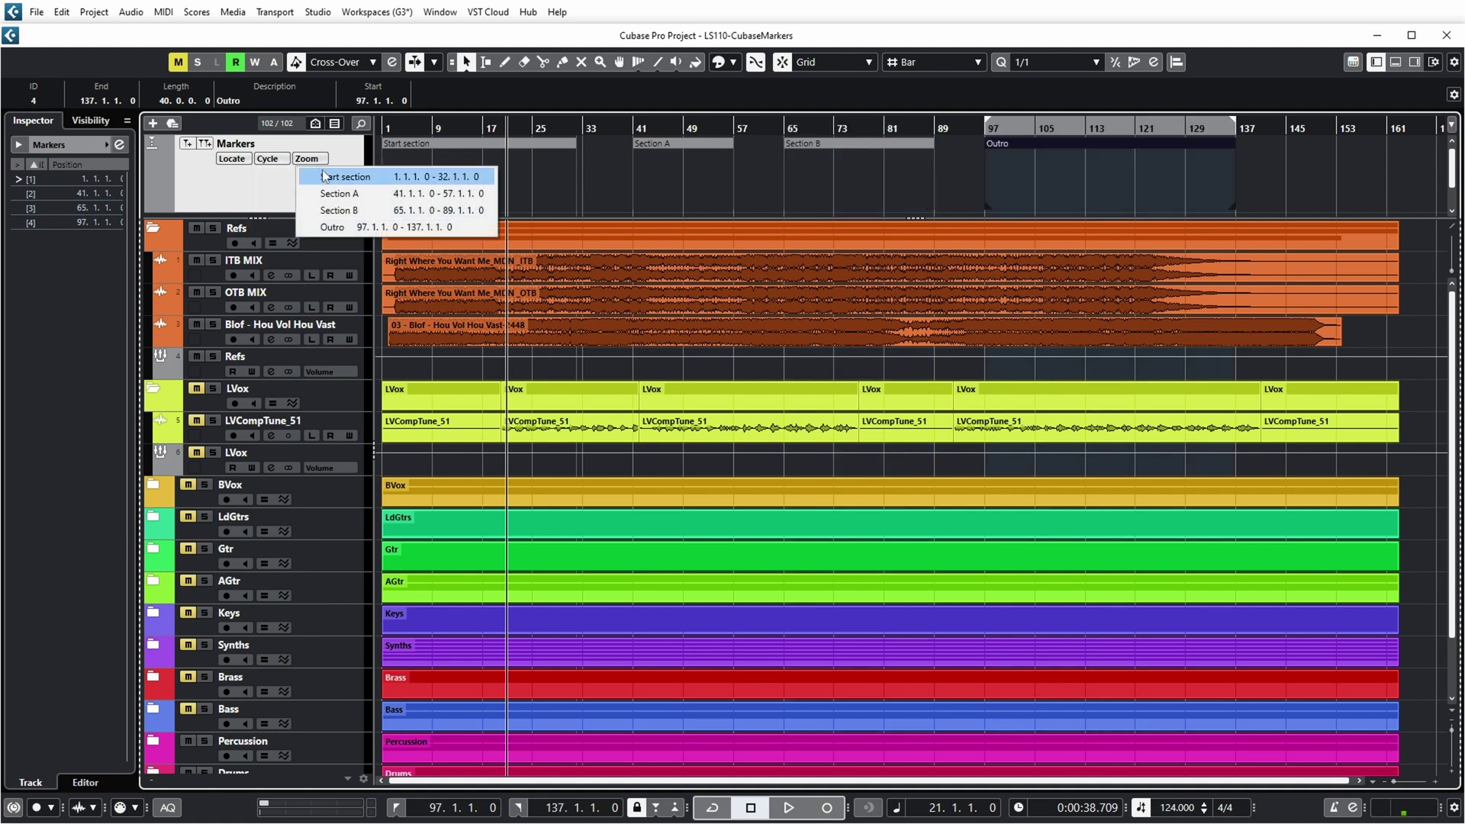
pyautogui.click(323, 176)
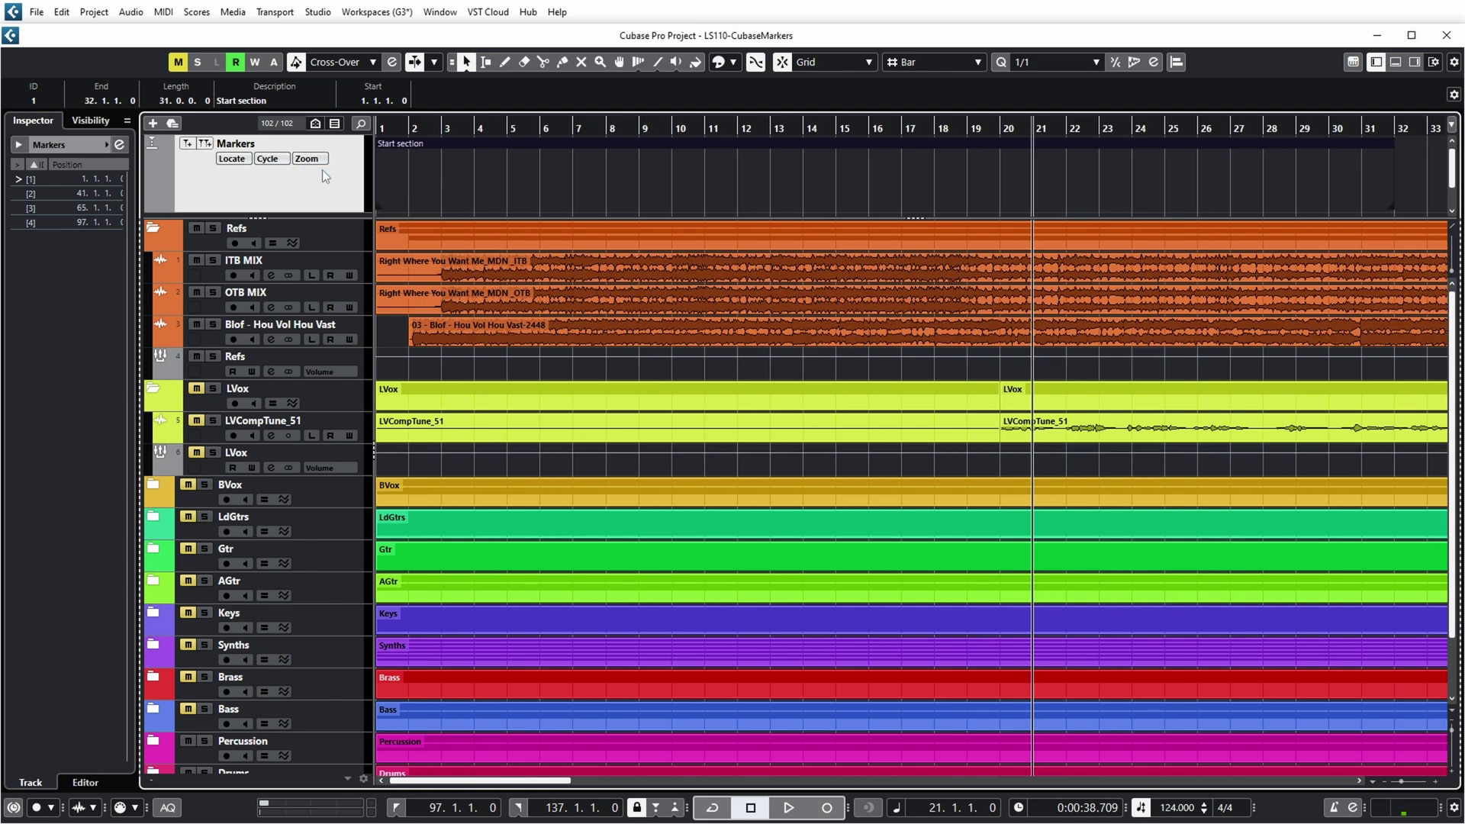
pyautogui.click(306, 158)
pyautogui.click(339, 193)
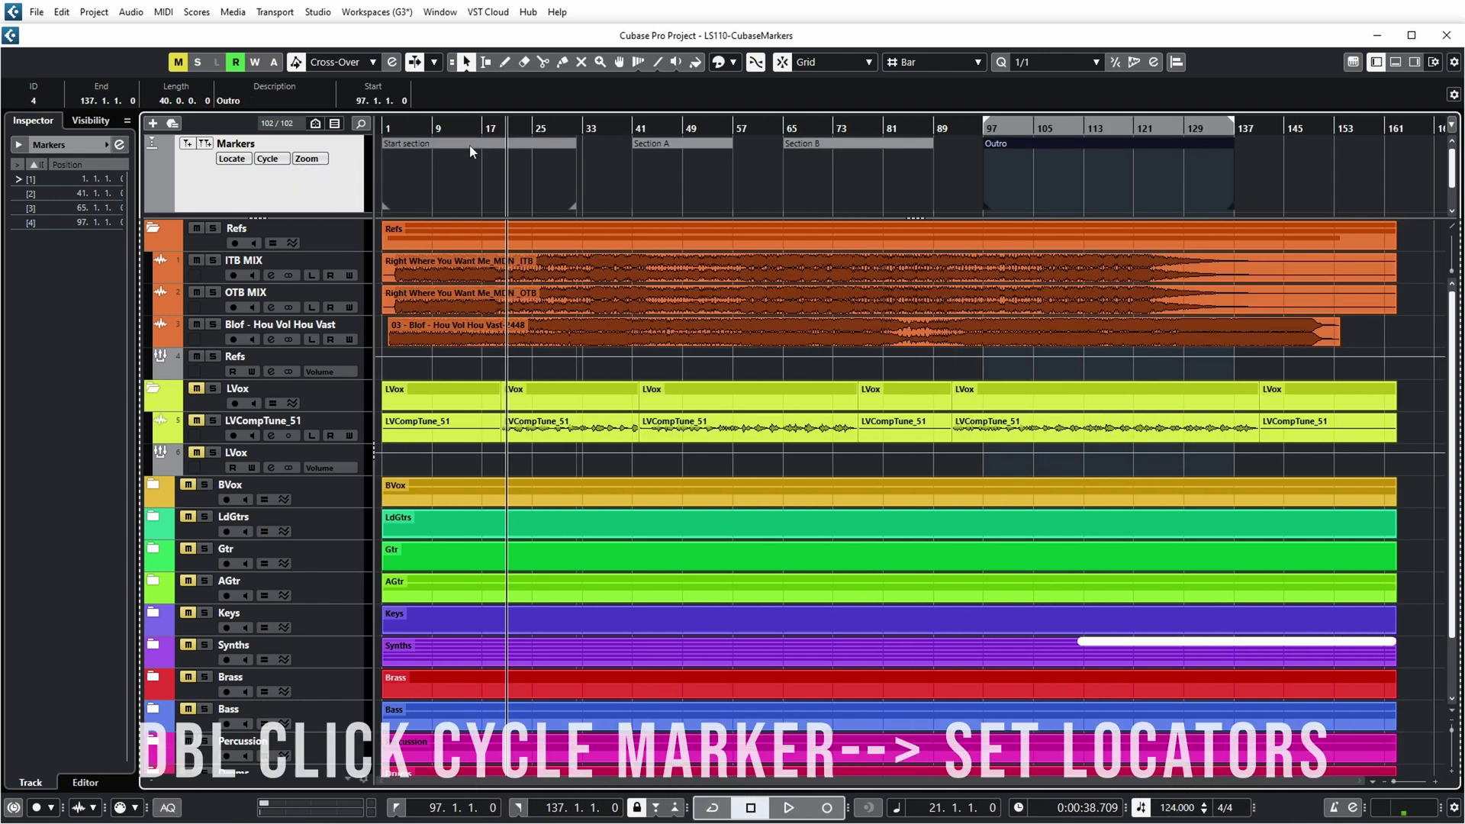
# Set the locators to each cycle marker in turn, ending on the Outro, bars 97–137.
pyautogui.doubleClick(473, 153)
pyautogui.doubleClick(664, 143)
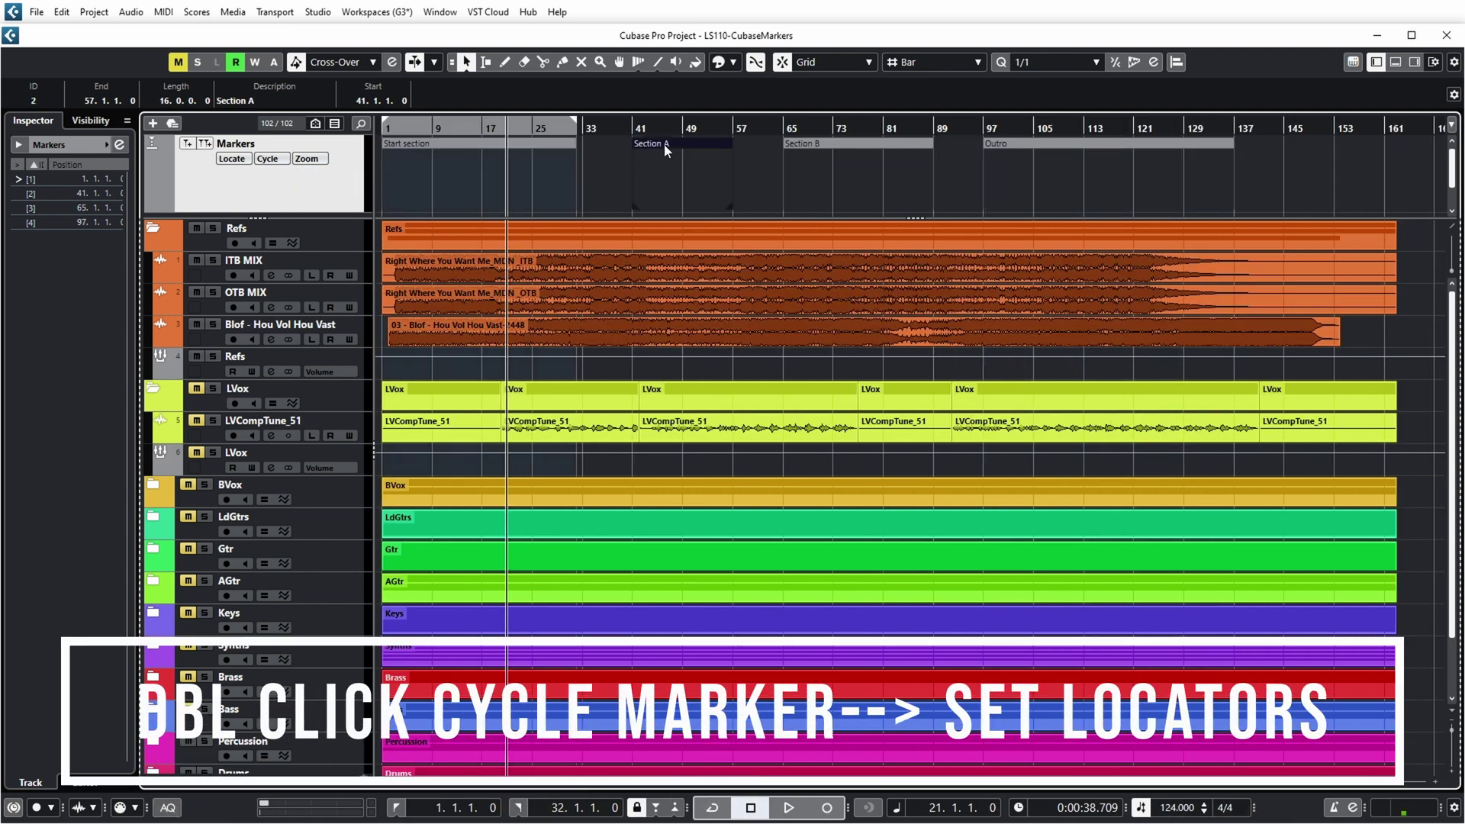
pyautogui.doubleClick(827, 142)
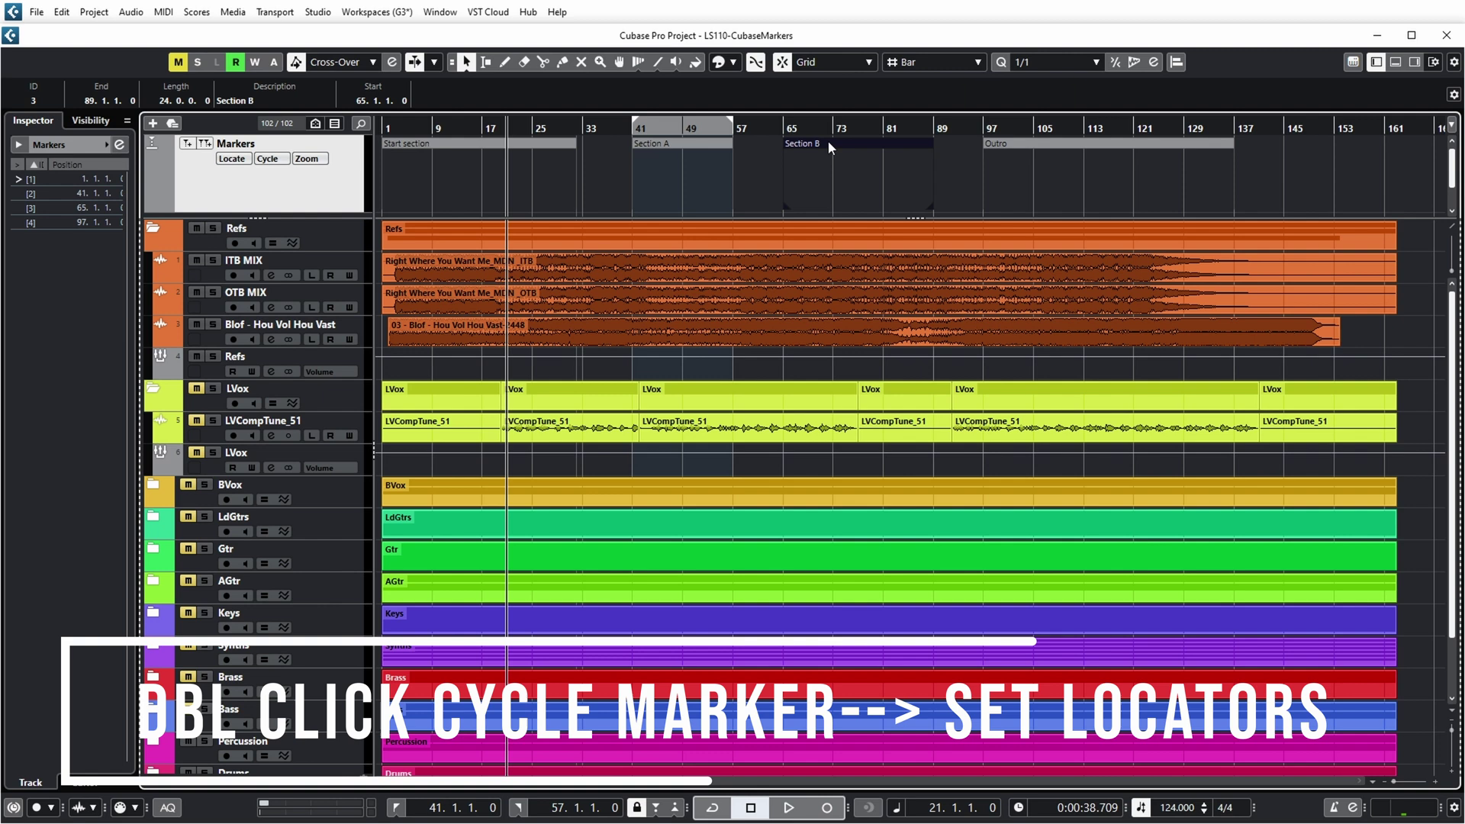
pyautogui.doubleClick(1097, 142)
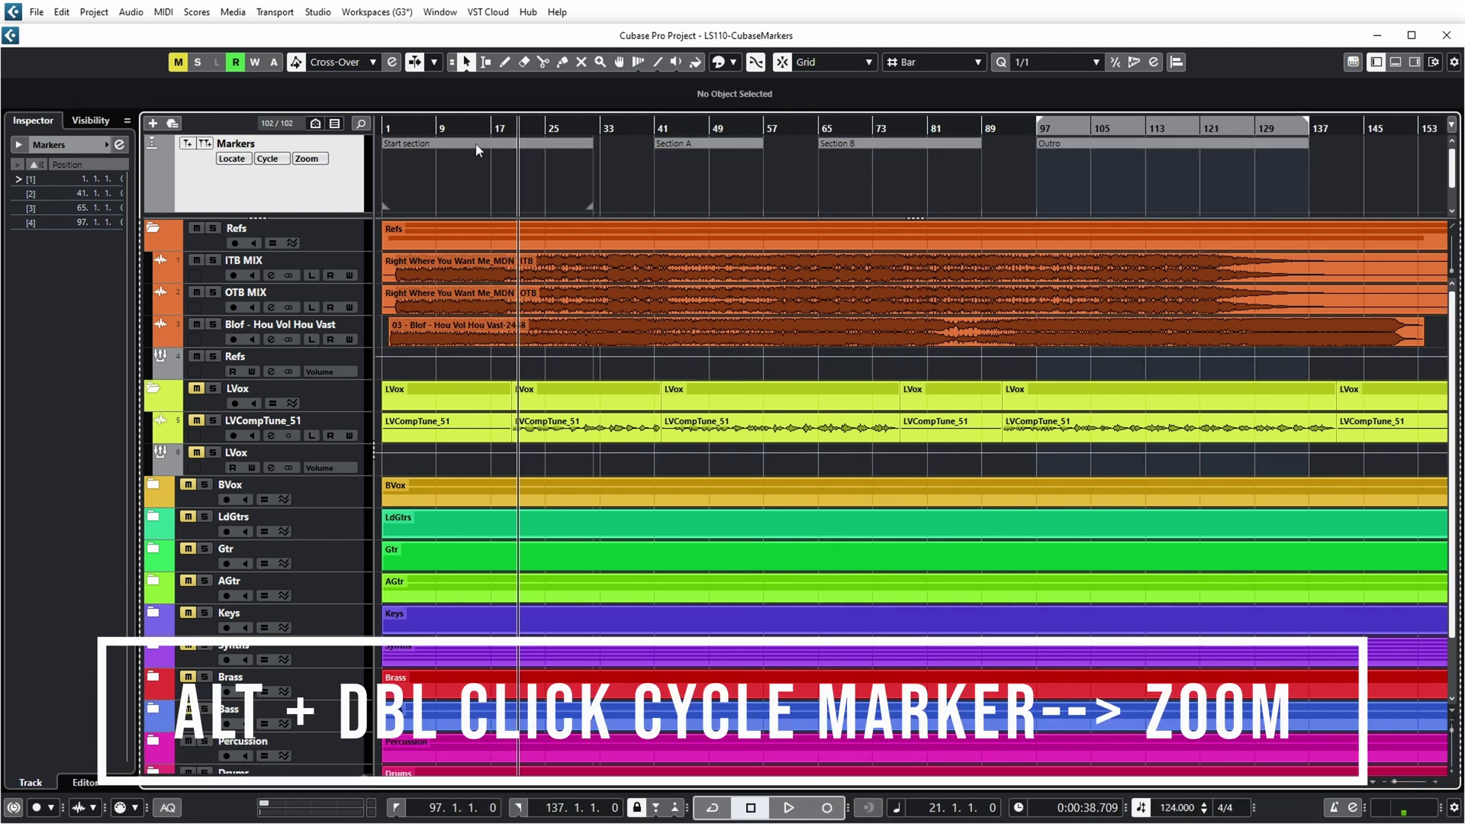
pyautogui.press('g')
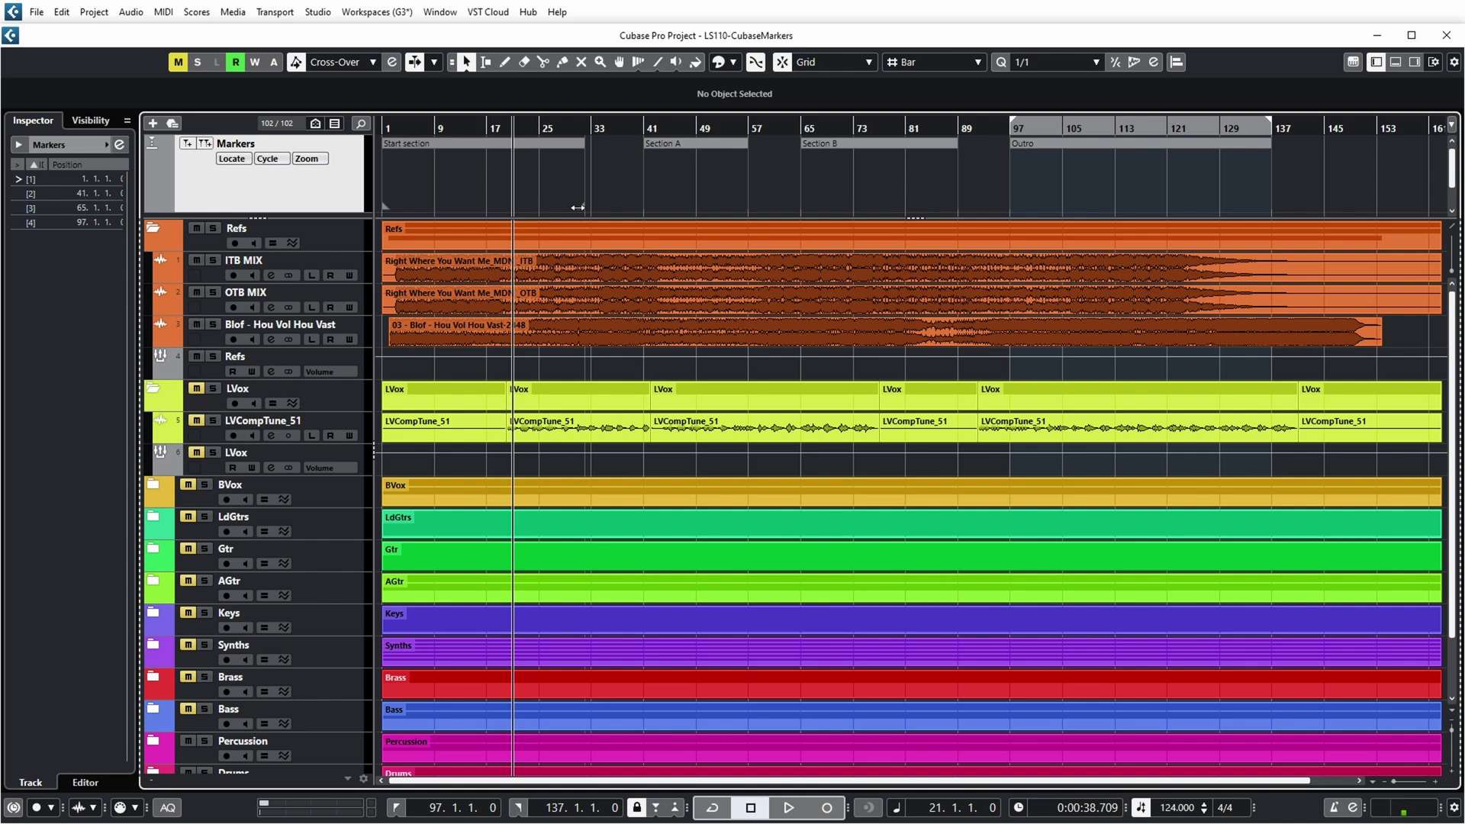
# Drag the cycle marker edges so the sections adjoin at bars 38, 65 and 89.
pyautogui.moveTo(578, 207); pyautogui.dragTo(626, 209)
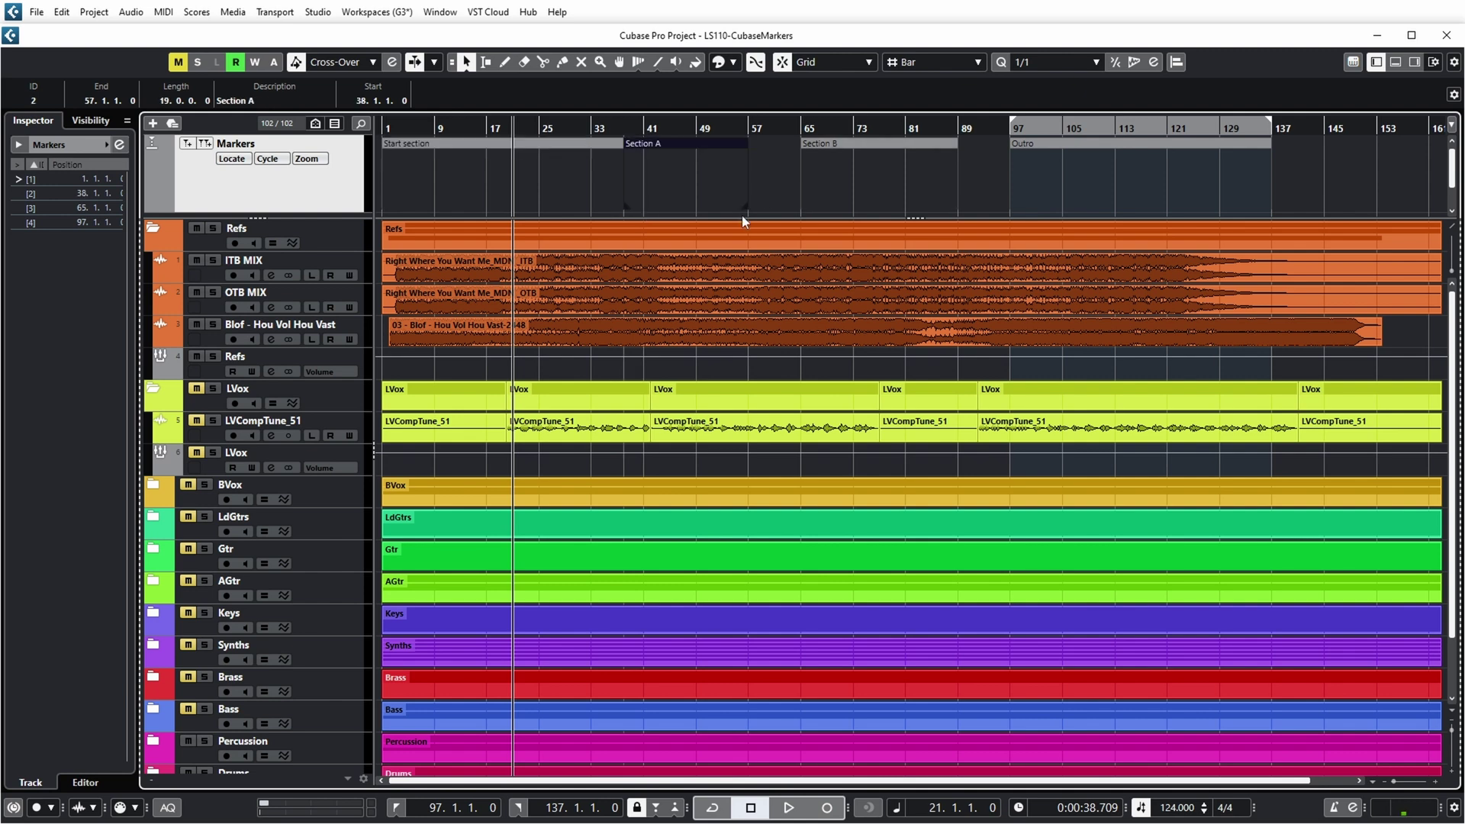
pyautogui.moveTo(744, 206); pyautogui.dragTo(801, 207)
pyautogui.moveTo(1010, 207); pyautogui.dragTo(958, 207)
# Rename the four cycle markers Song1, Song2, Song3 and Song4 in the Markers window.
pyautogui.hotkey('ctrl', 'm')
pyautogui.doubleClick(789, 467)
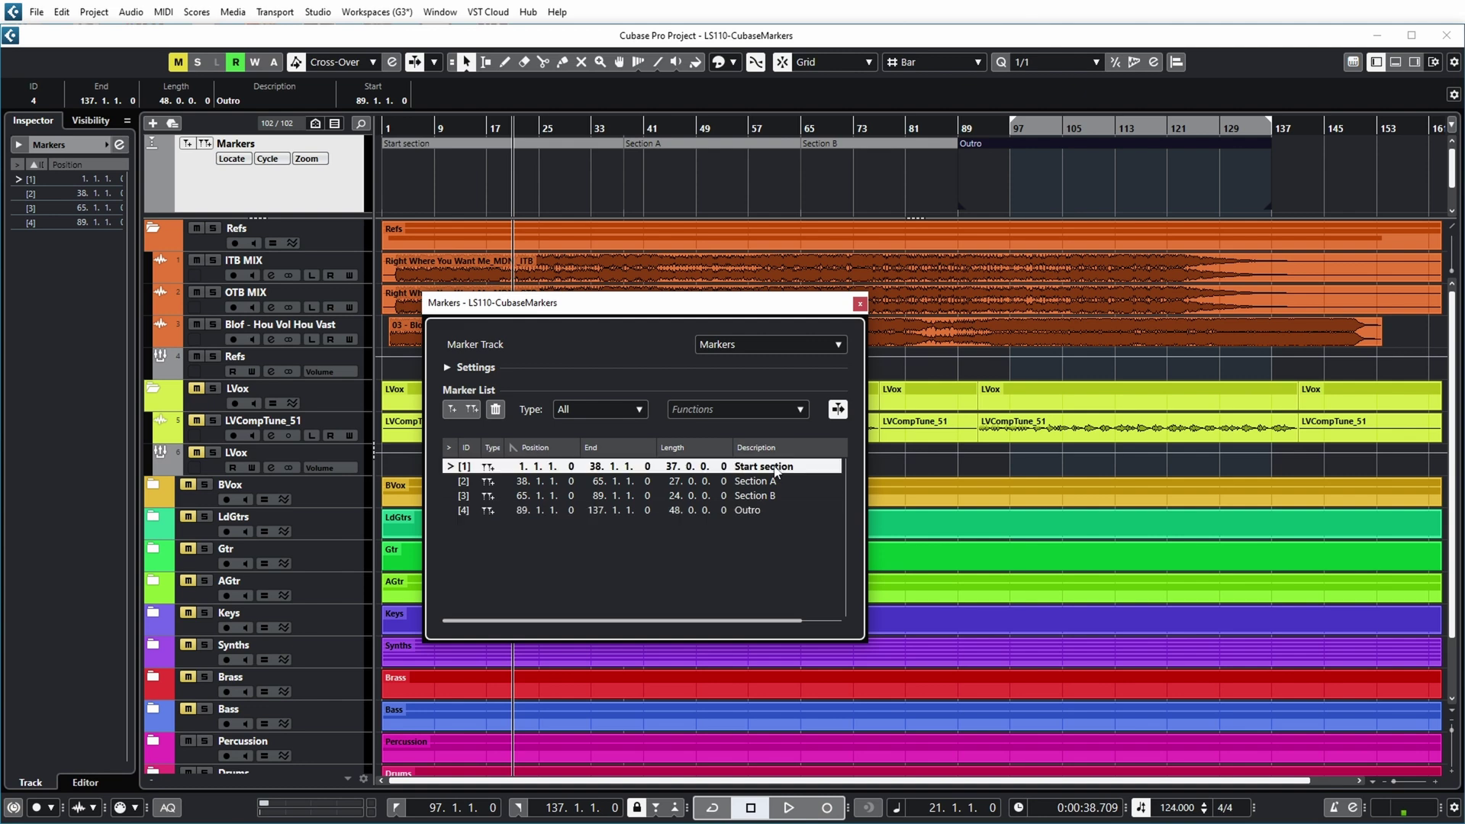
pyautogui.write('Song1')
pyautogui.press('Return')
pyautogui.doubleClick(771, 480)
pyautogui.write('Song2')
pyautogui.press('Return')
pyautogui.doubleClick(769, 495)
pyautogui.write('Song3')
pyautogui.press('Return')
pyautogui.doubleClick(752, 510)
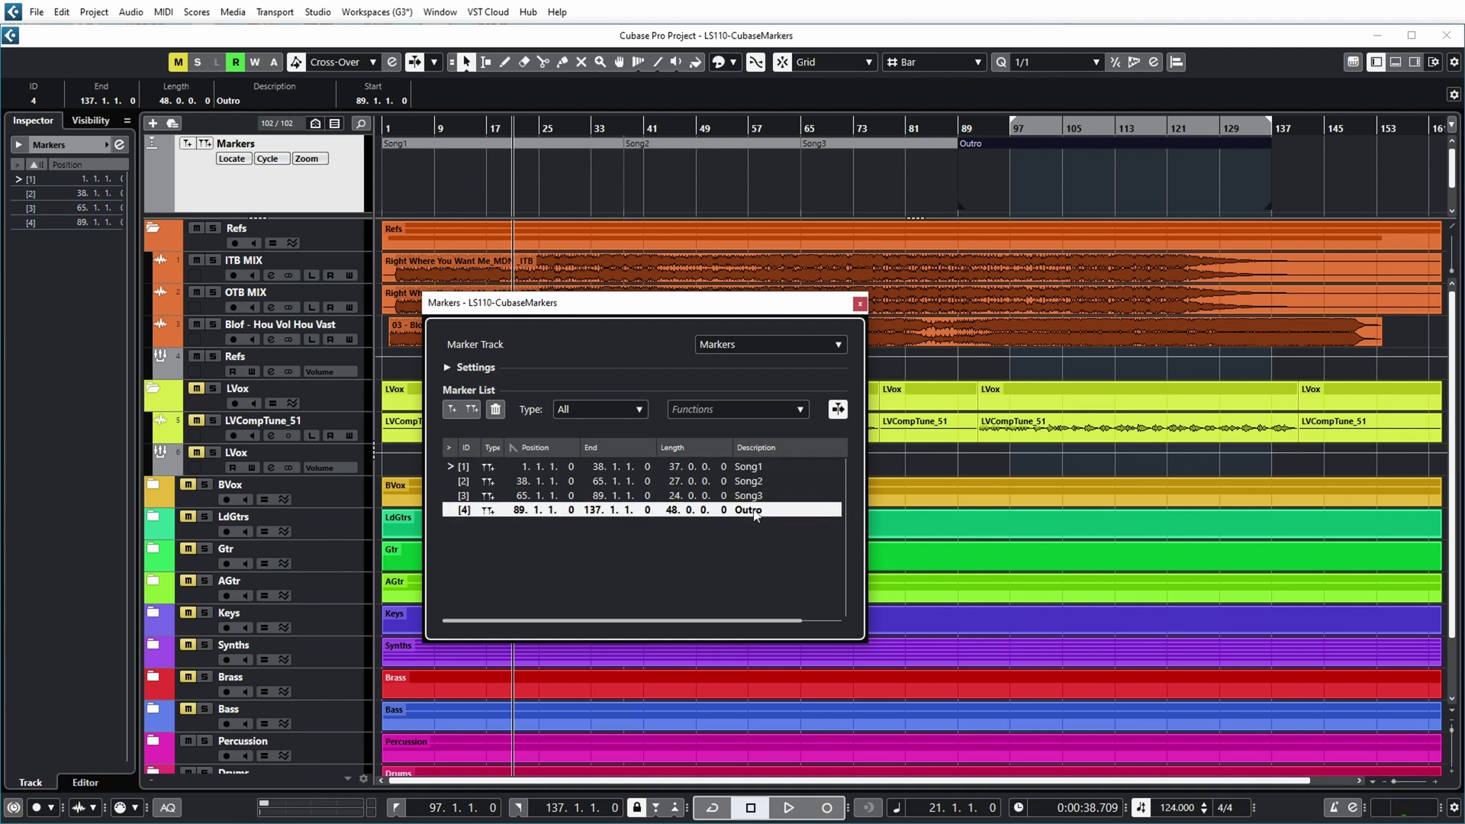
pyautogui.write('Song4')
pyautogui.press('Return')
pyautogui.click(860, 303)
# Open Export Audio Mixdown, set the range to Cycle Markers and tick Song1 through Song4.
pyautogui.click(36, 15)
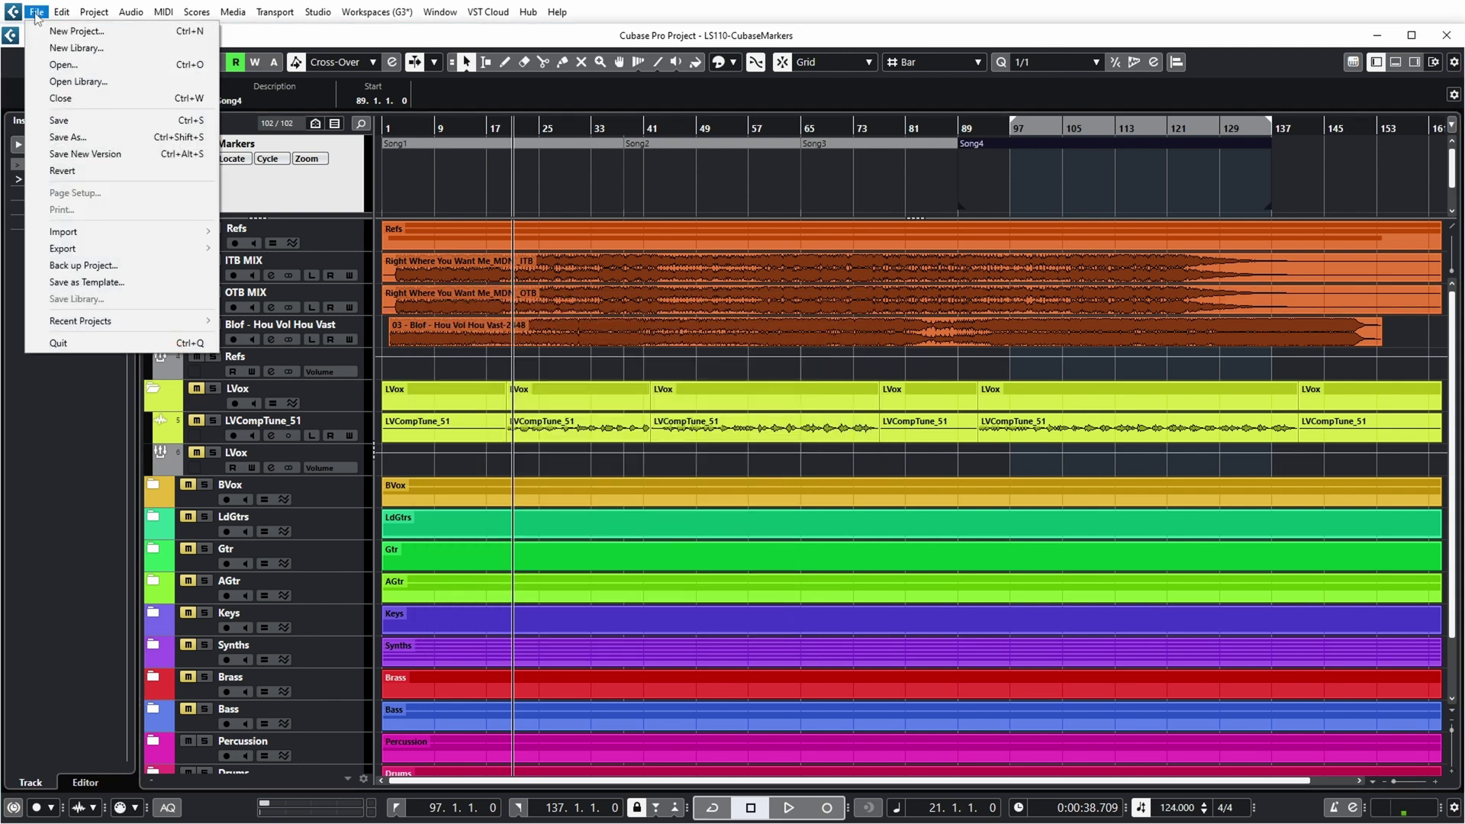
pyautogui.moveTo(68, 248)
pyautogui.click(256, 246)
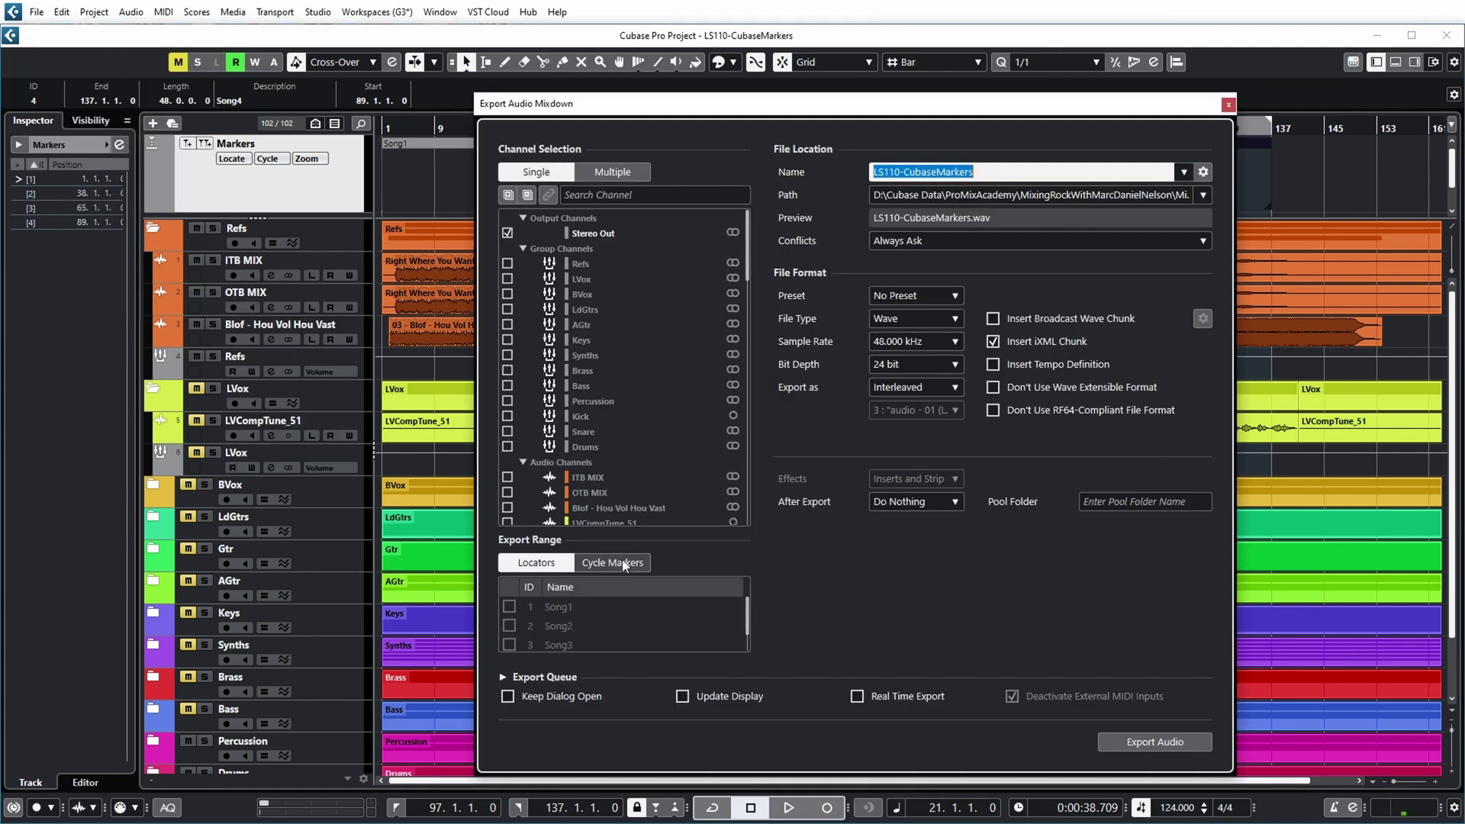
pyautogui.click(622, 564)
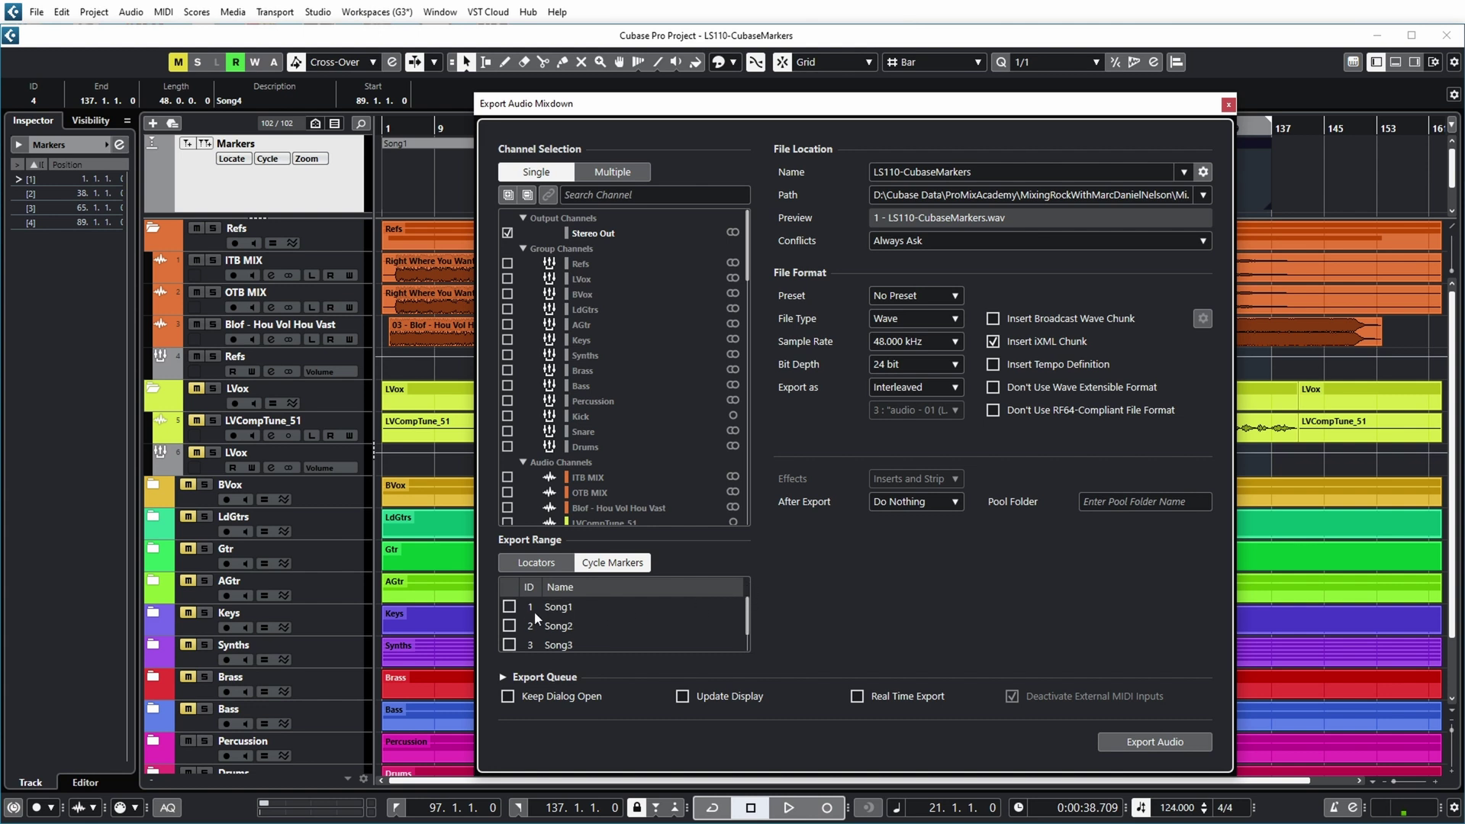
pyautogui.click(509, 626)
pyautogui.scroll(-1, 549, 633)
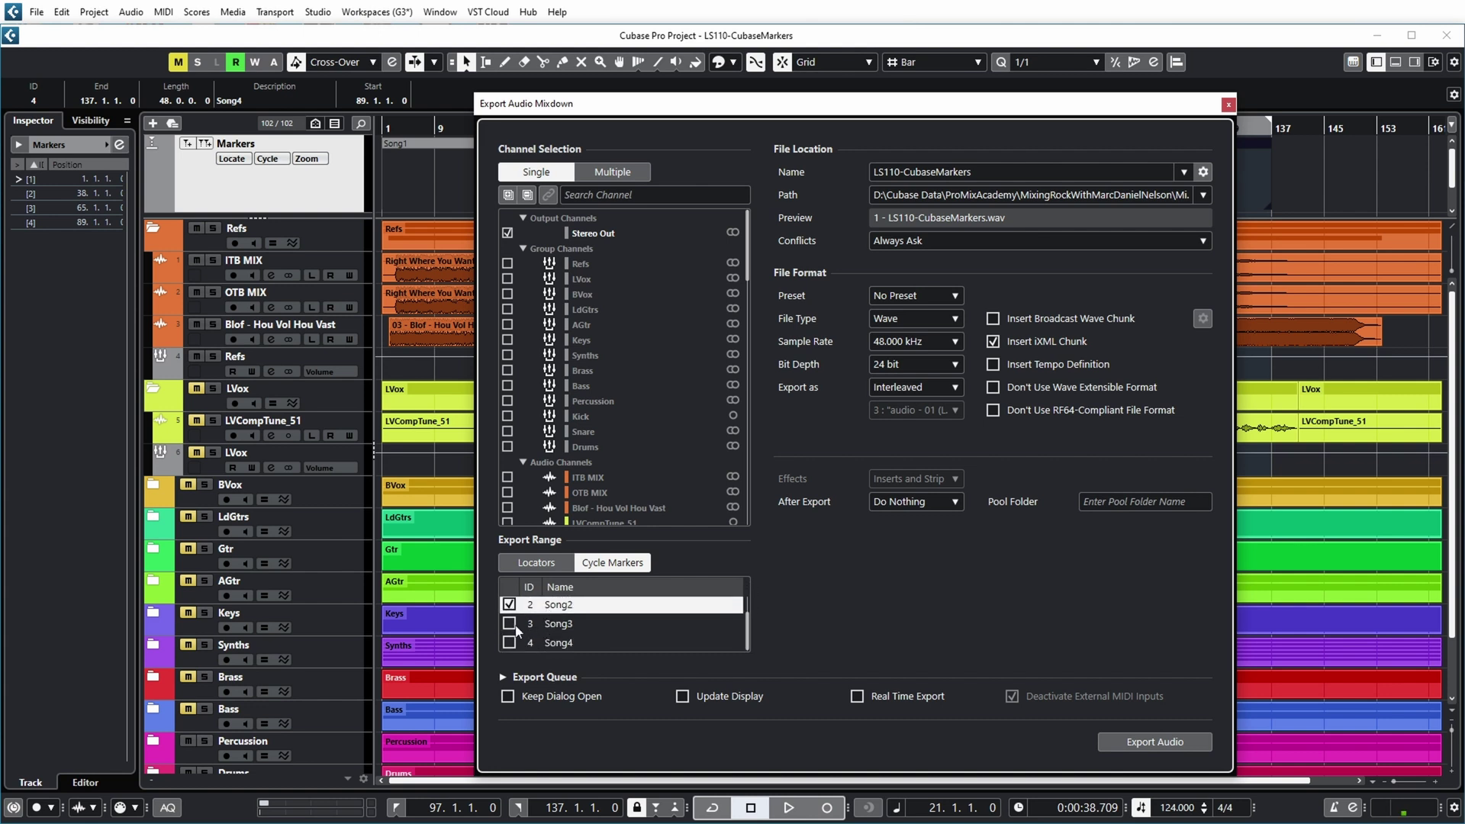
pyautogui.click(509, 624)
pyautogui.click(509, 643)
pyautogui.scroll(-1, 695, 610)
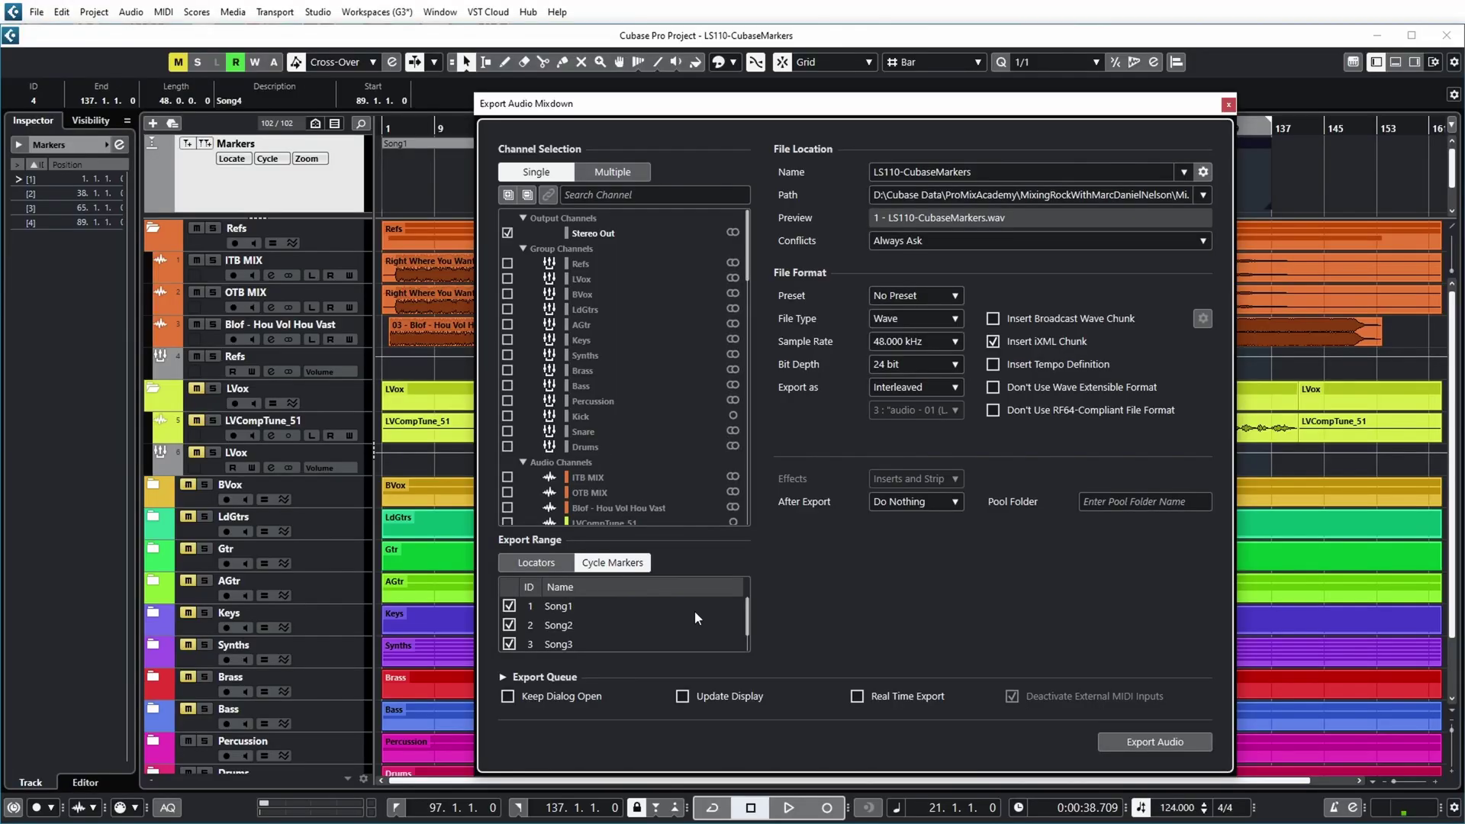
# Change the export naming scheme to cycle marker name plus ID, removing the project name.
pyautogui.click(1203, 172)
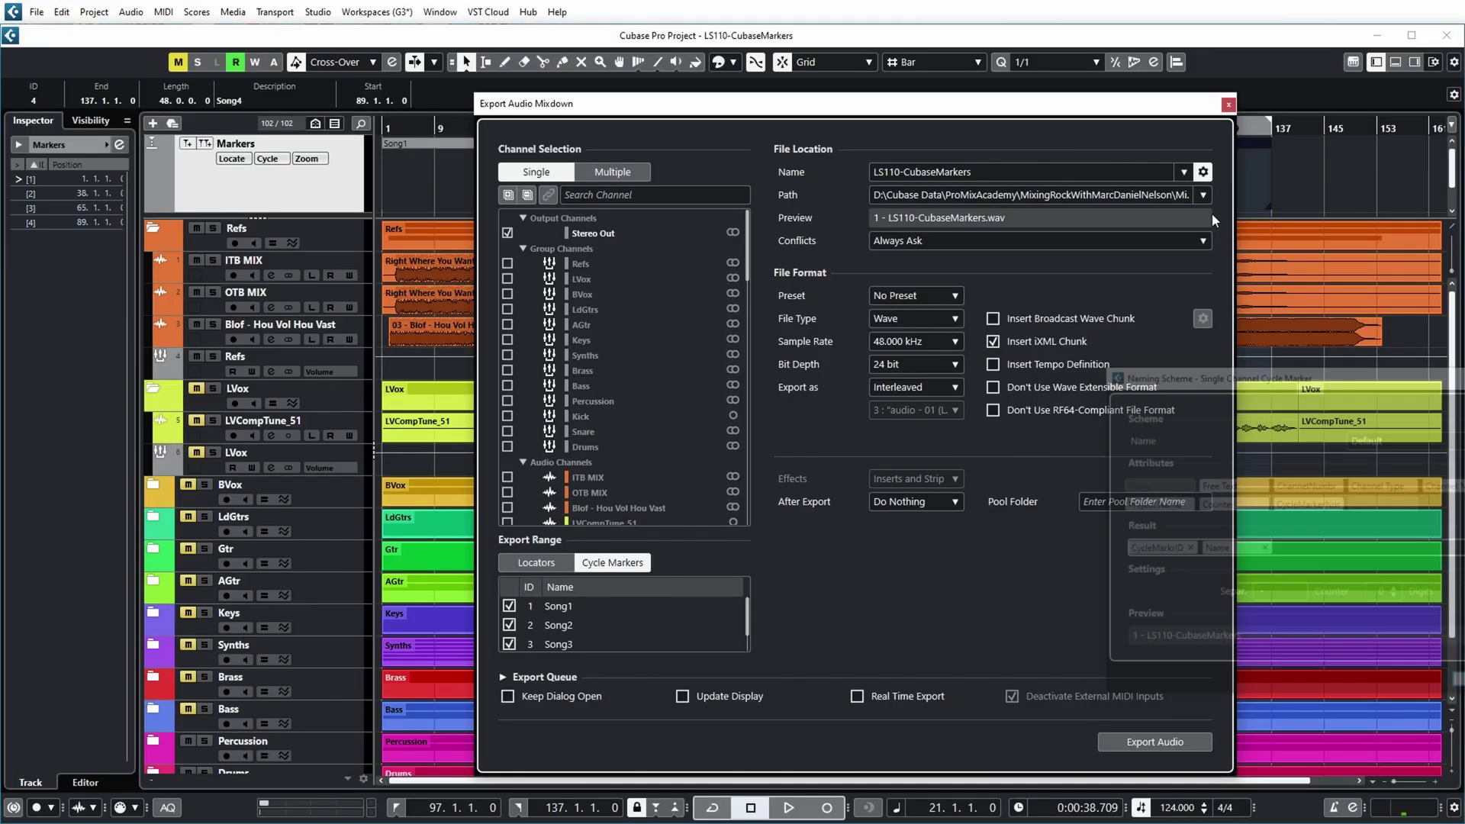
pyautogui.moveTo(1272, 385); pyautogui.dragTo(1046, 305)
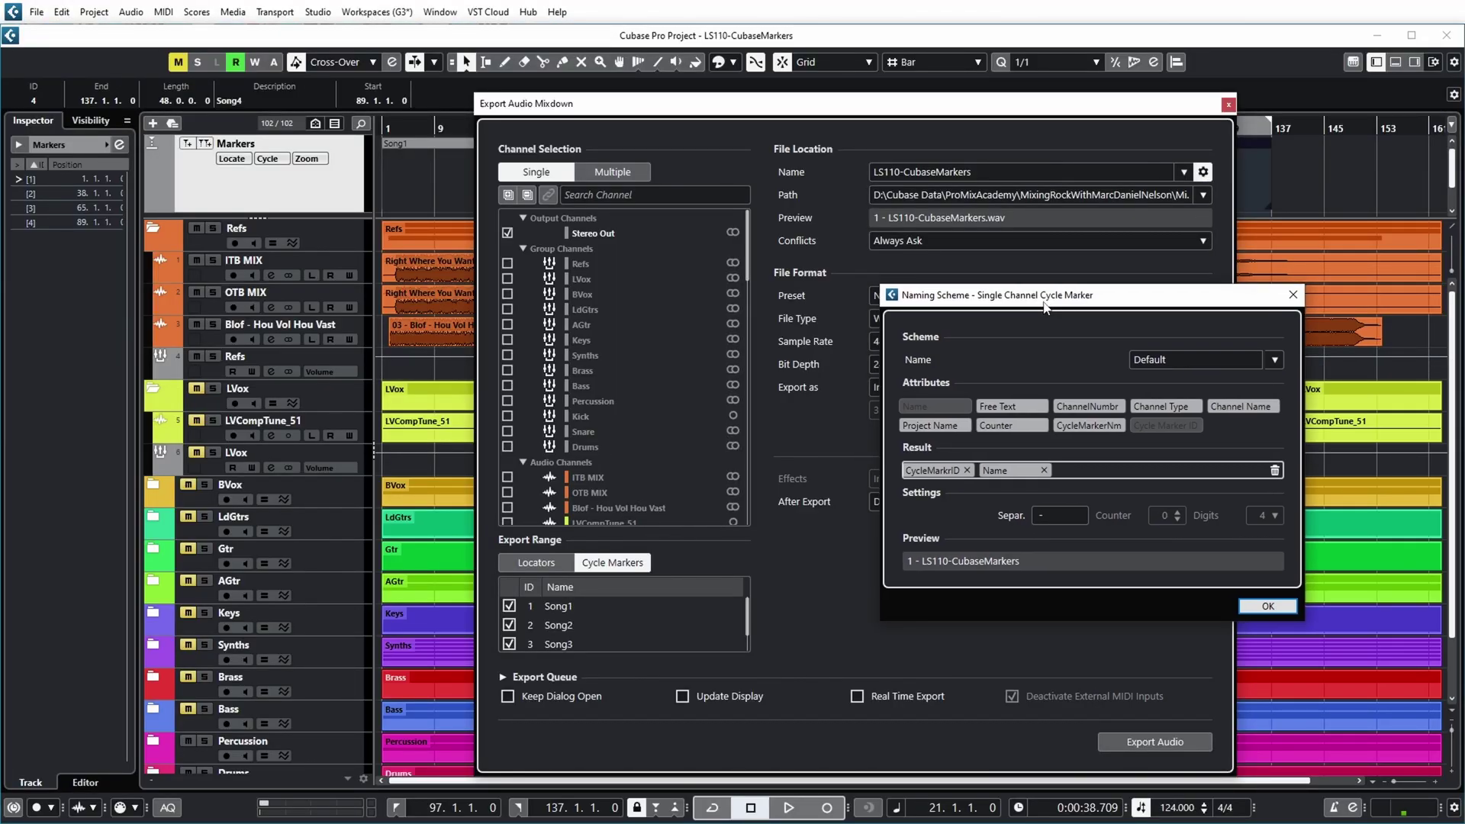
pyautogui.click(1044, 470)
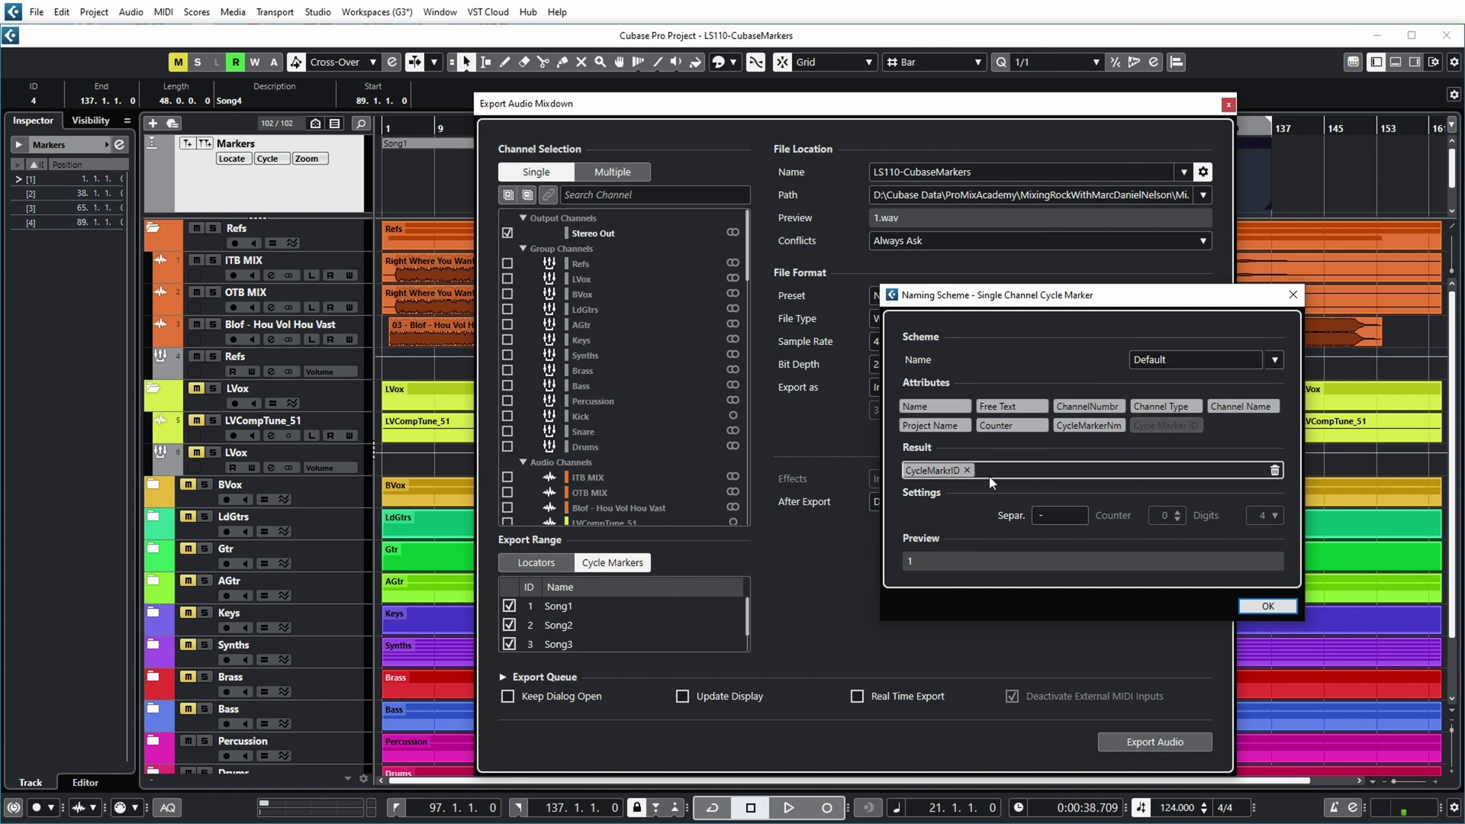
pyautogui.click(967, 470)
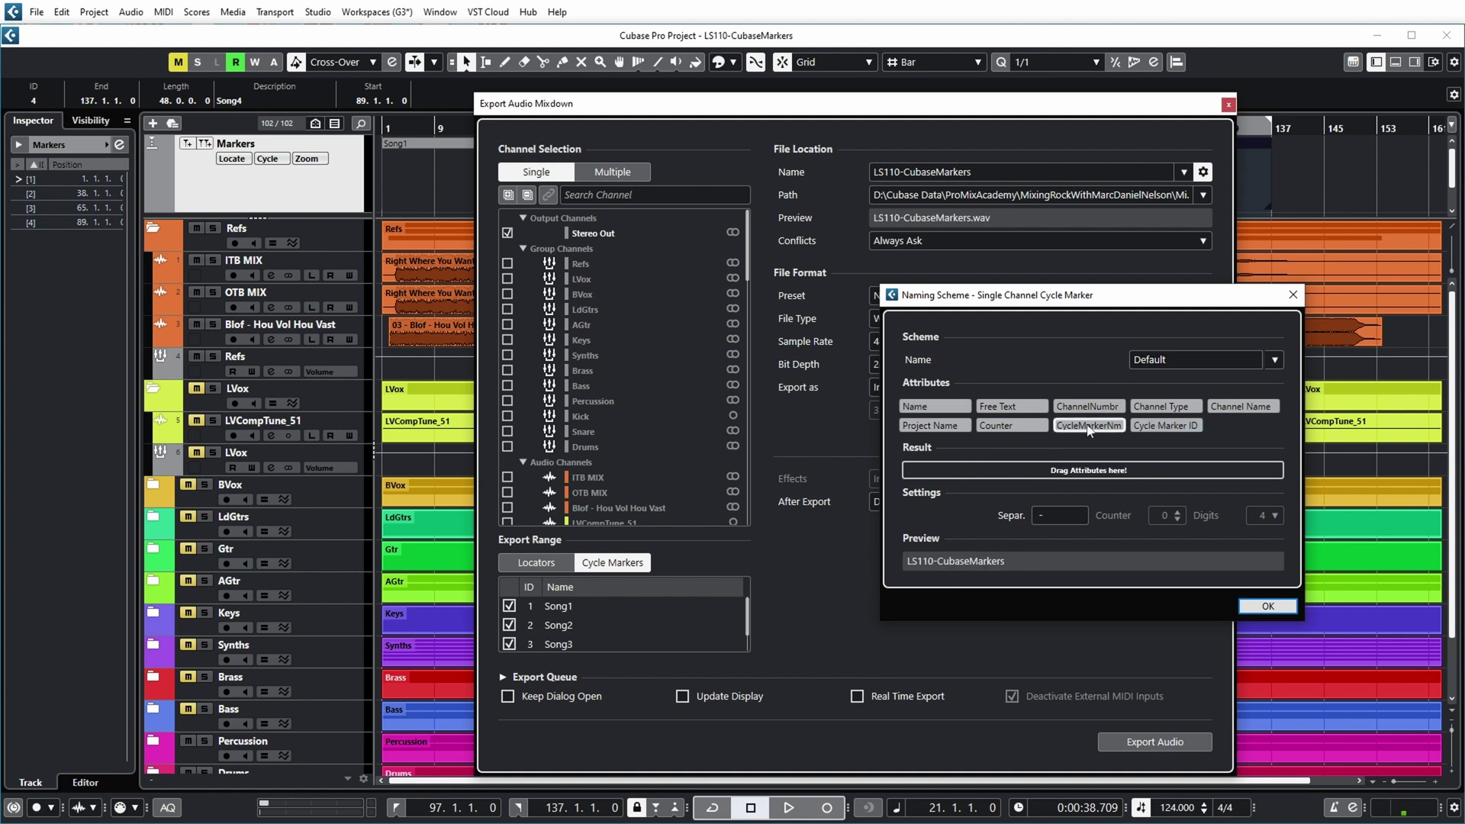
pyautogui.moveTo(1090, 431); pyautogui.dragTo(1013, 476)
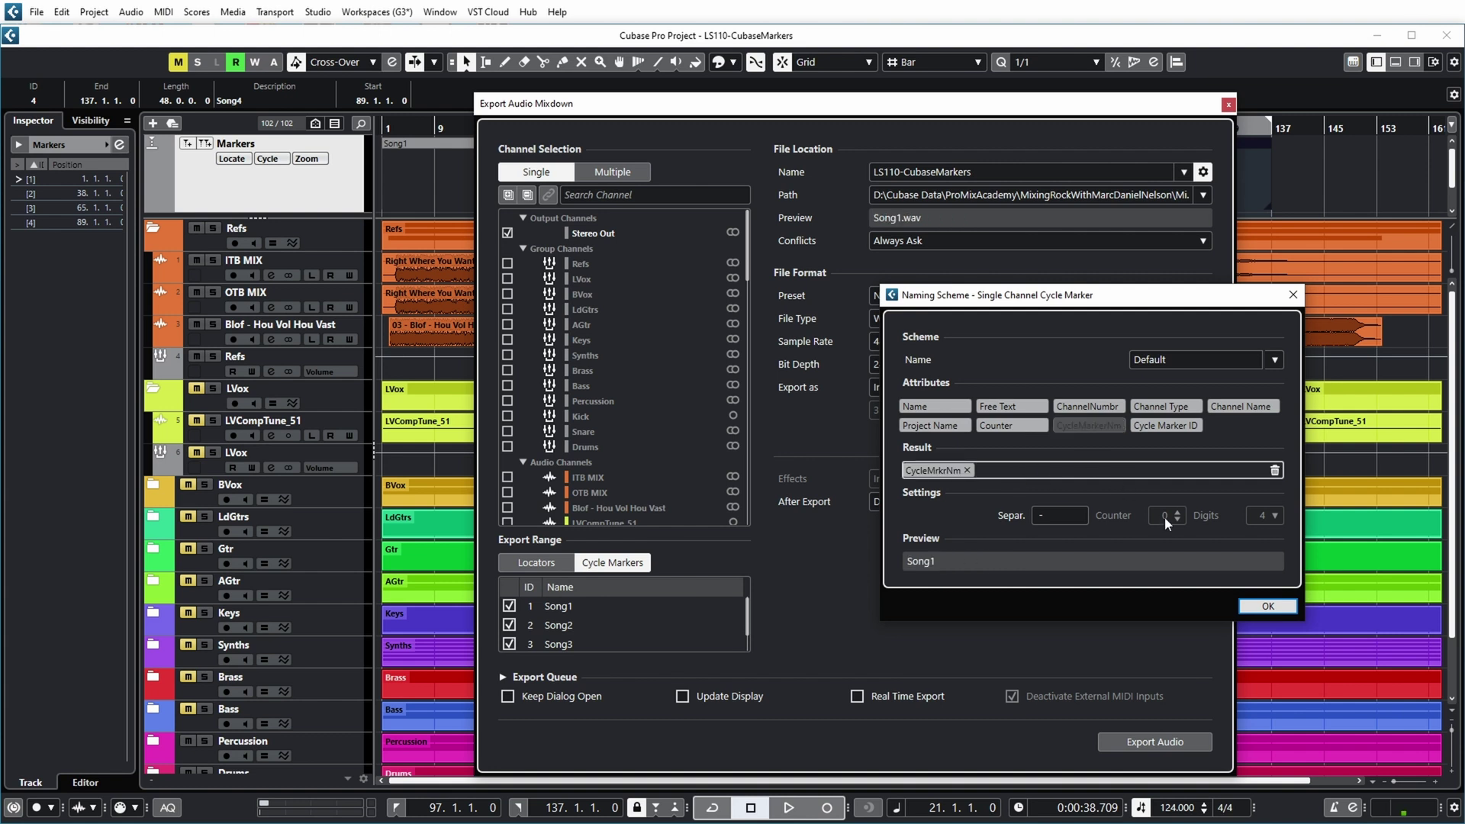
pyautogui.moveTo(1166, 425); pyautogui.dragTo(905, 476)
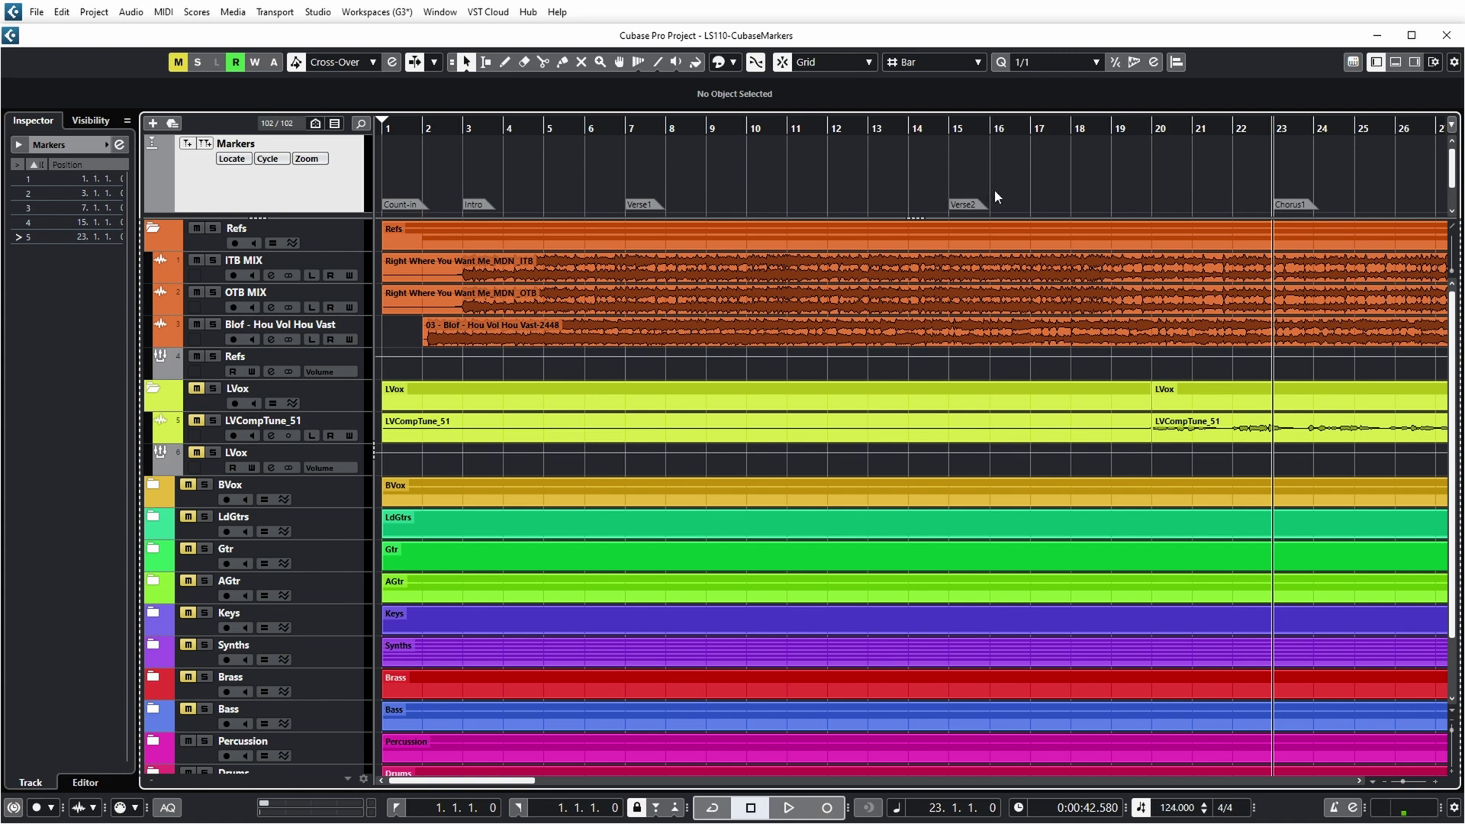
# Add a new marker track from the track list's Add Track menu and name it Songs.
pyautogui.press('g')
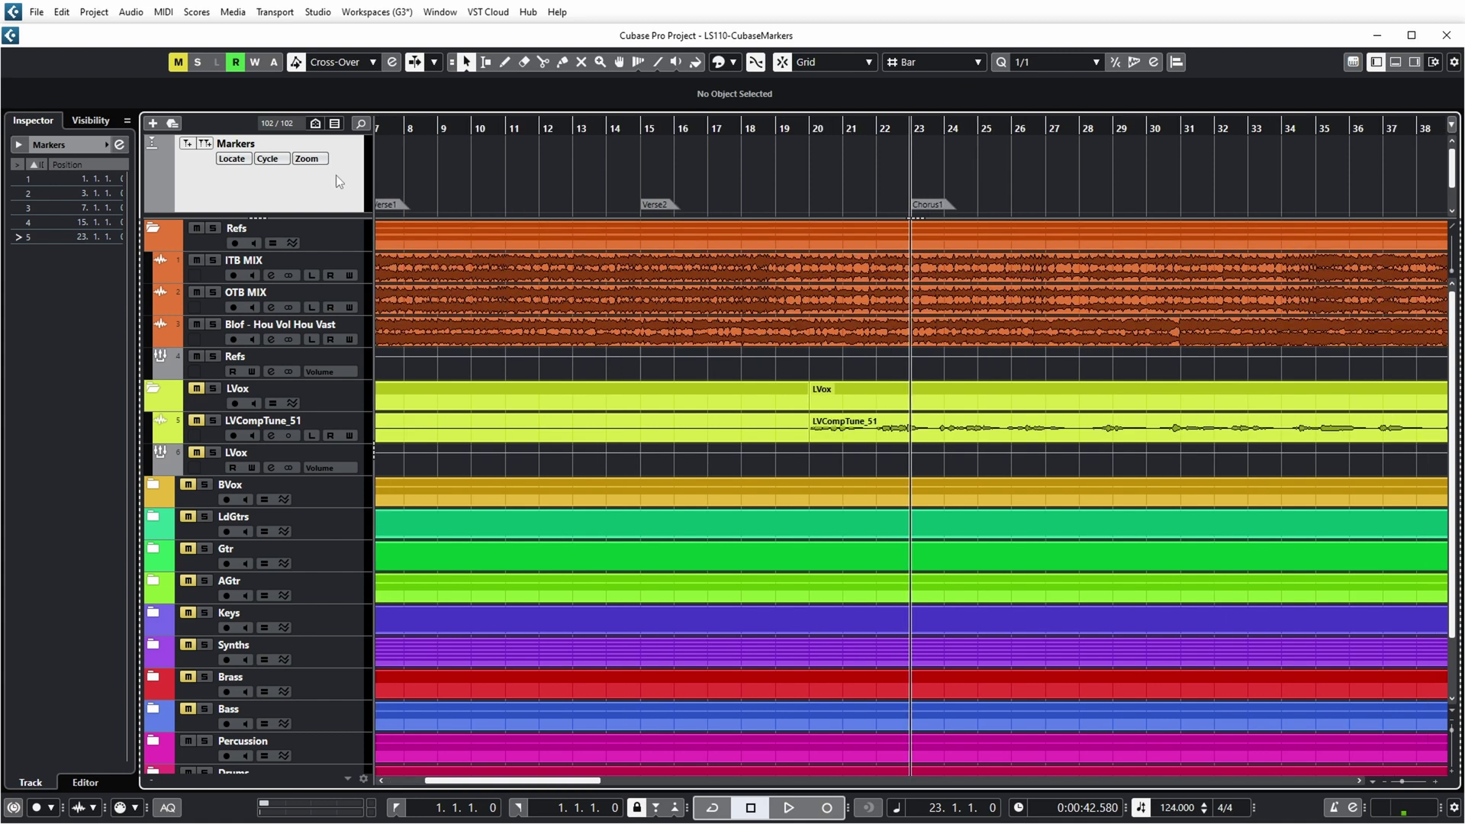
pyautogui.moveTo(523, 781); pyautogui.dragTo(484, 786)
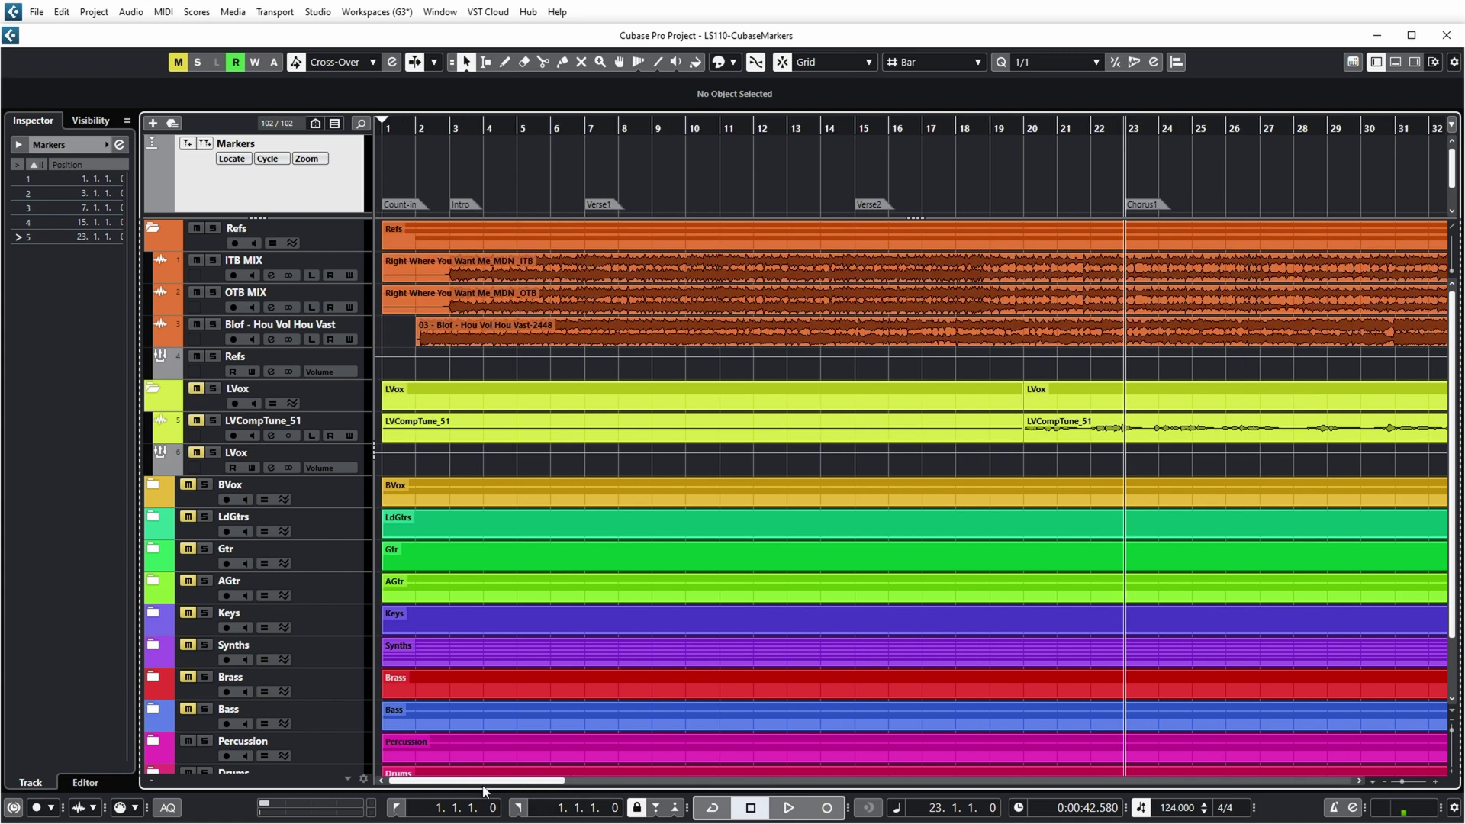
pyautogui.rightClick(313, 186)
pyautogui.moveTo(340, 195)
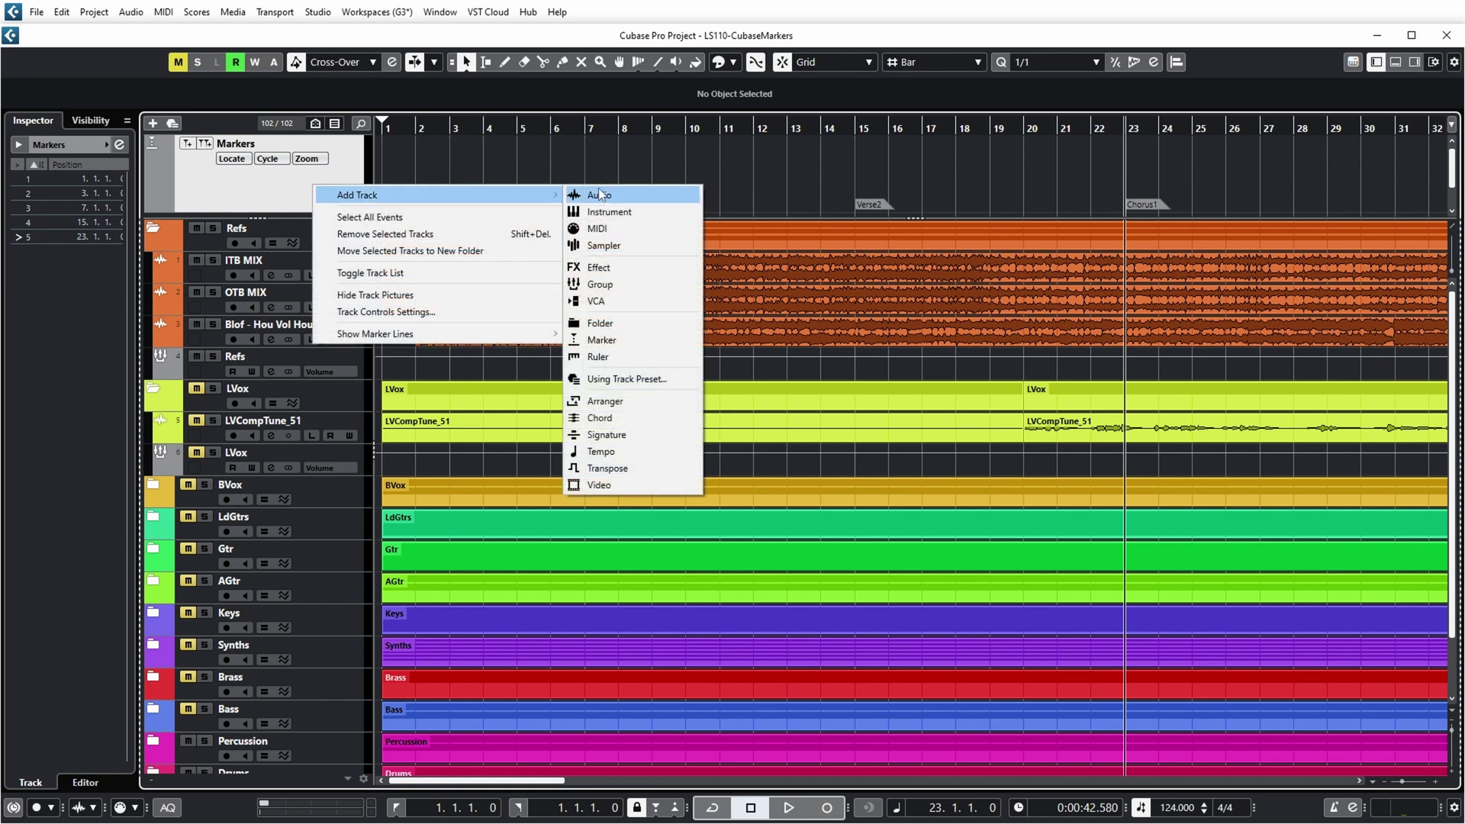
pyautogui.click(633, 339)
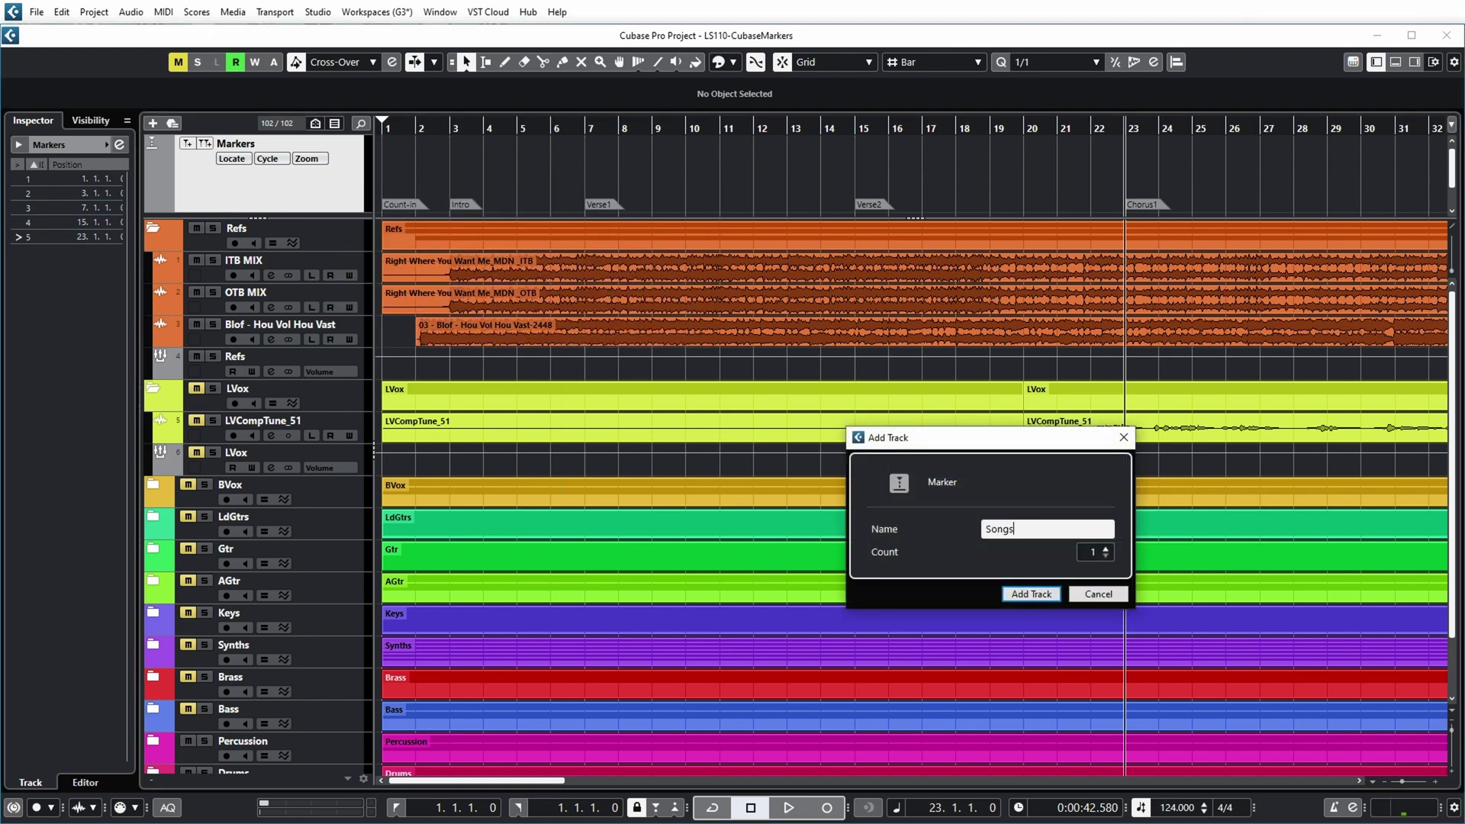
pyautogui.write('Songs')
pyautogui.press('Return')
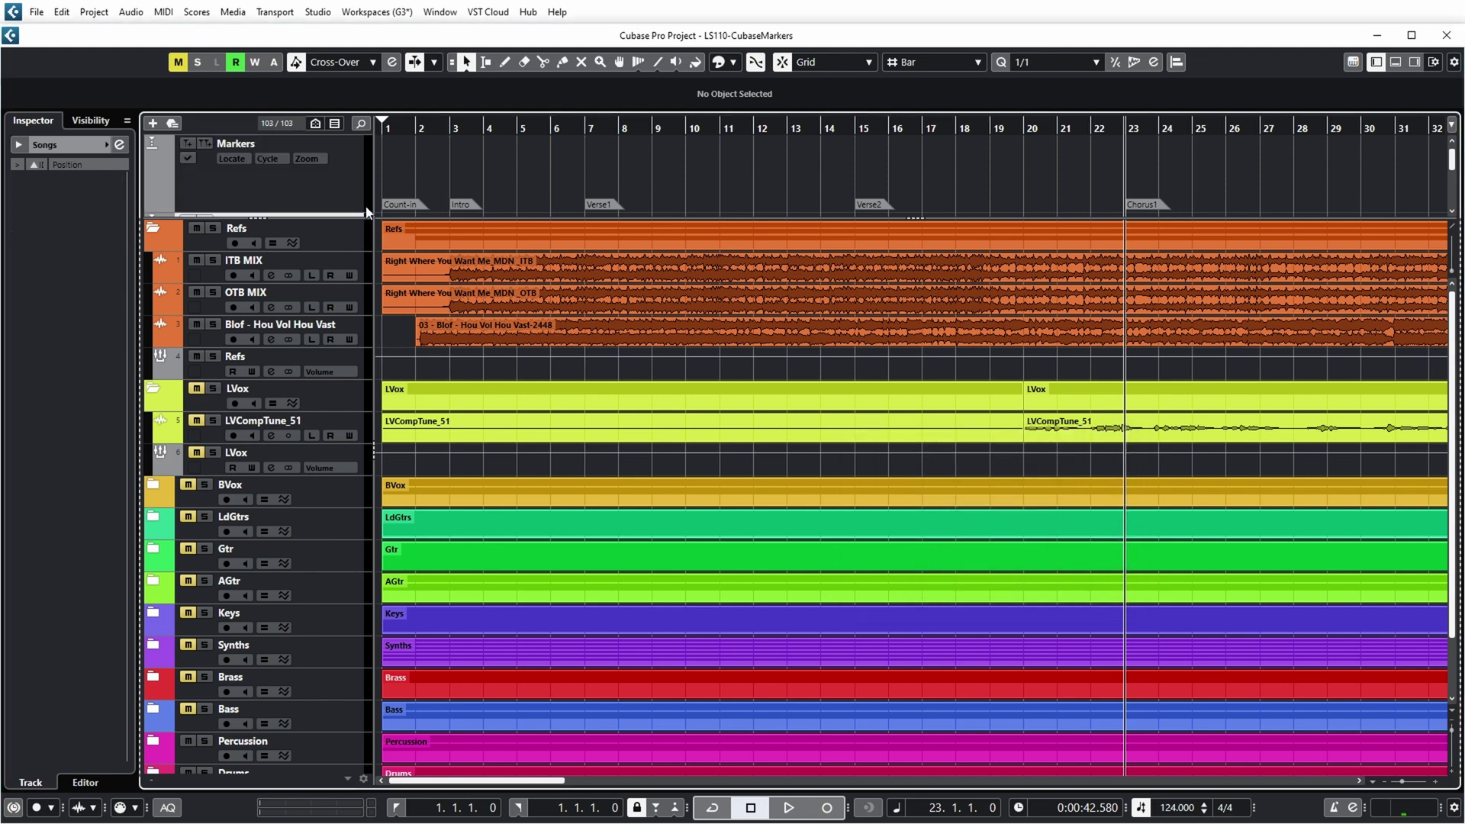
# Reveal the Songs track and draw a cycle marker on it from bar 1 with the Draw tool.
pyautogui.moveTo(352, 220); pyautogui.dragTo(353, 315)
pyautogui.rightClick(510, 257)
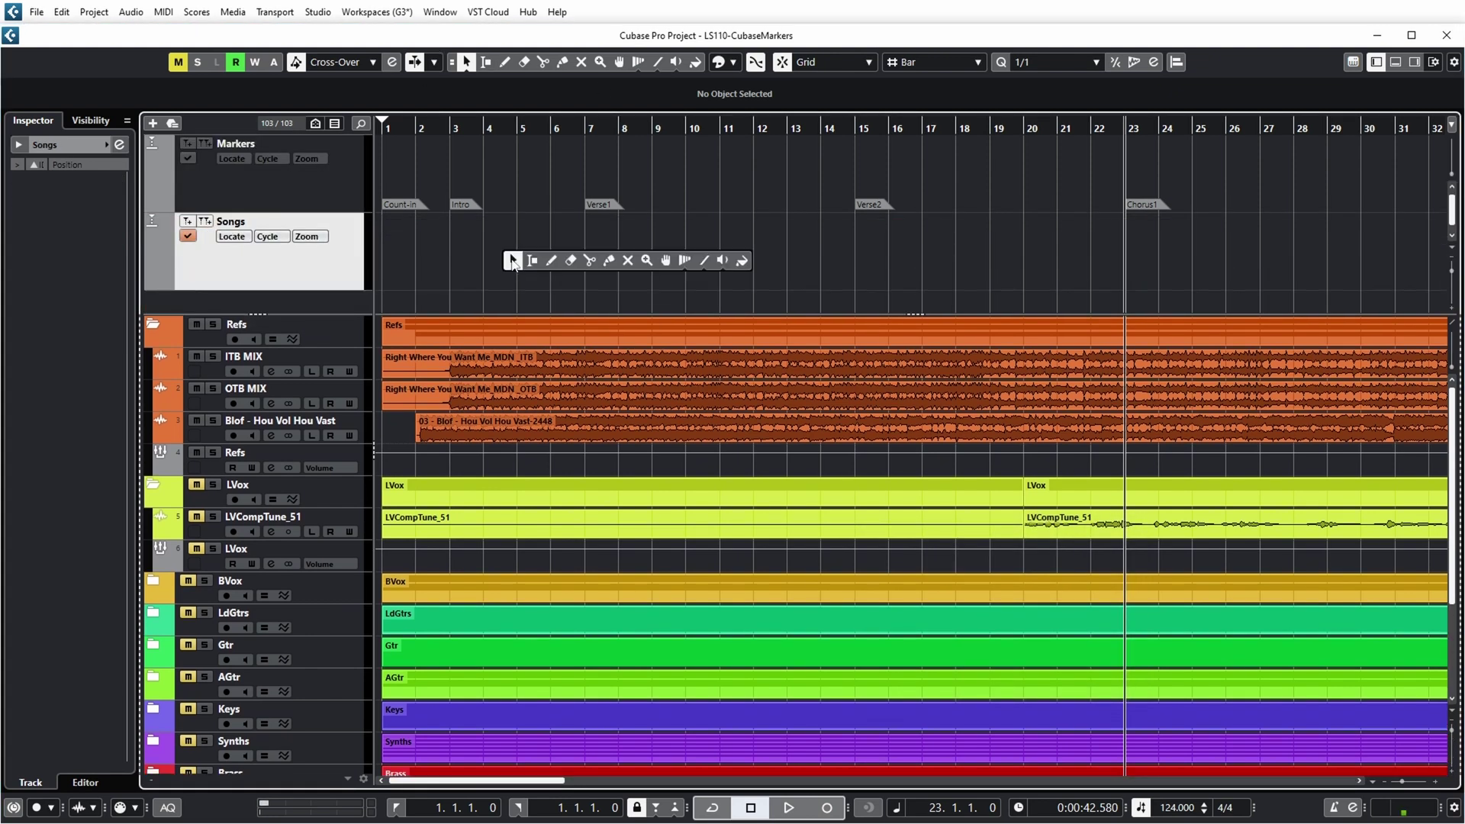
pyautogui.click(559, 256)
pyautogui.moveTo(388, 253); pyautogui.dragTo(1294, 276)
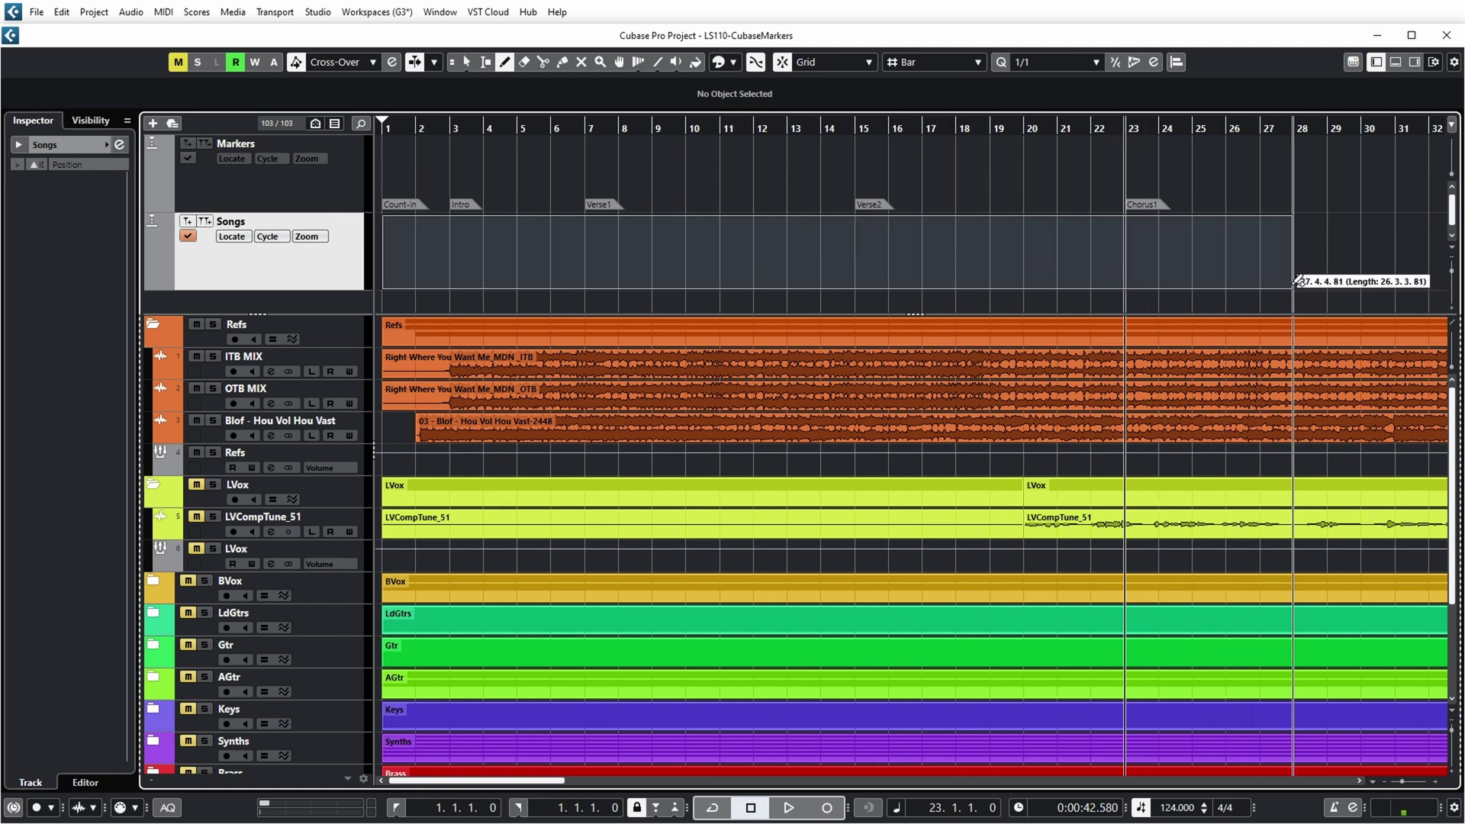
# Name the new cycle marker Song1 in the Markers window.
pyautogui.hotkey('ctrl', 'm')
pyautogui.doubleClick(783, 465)
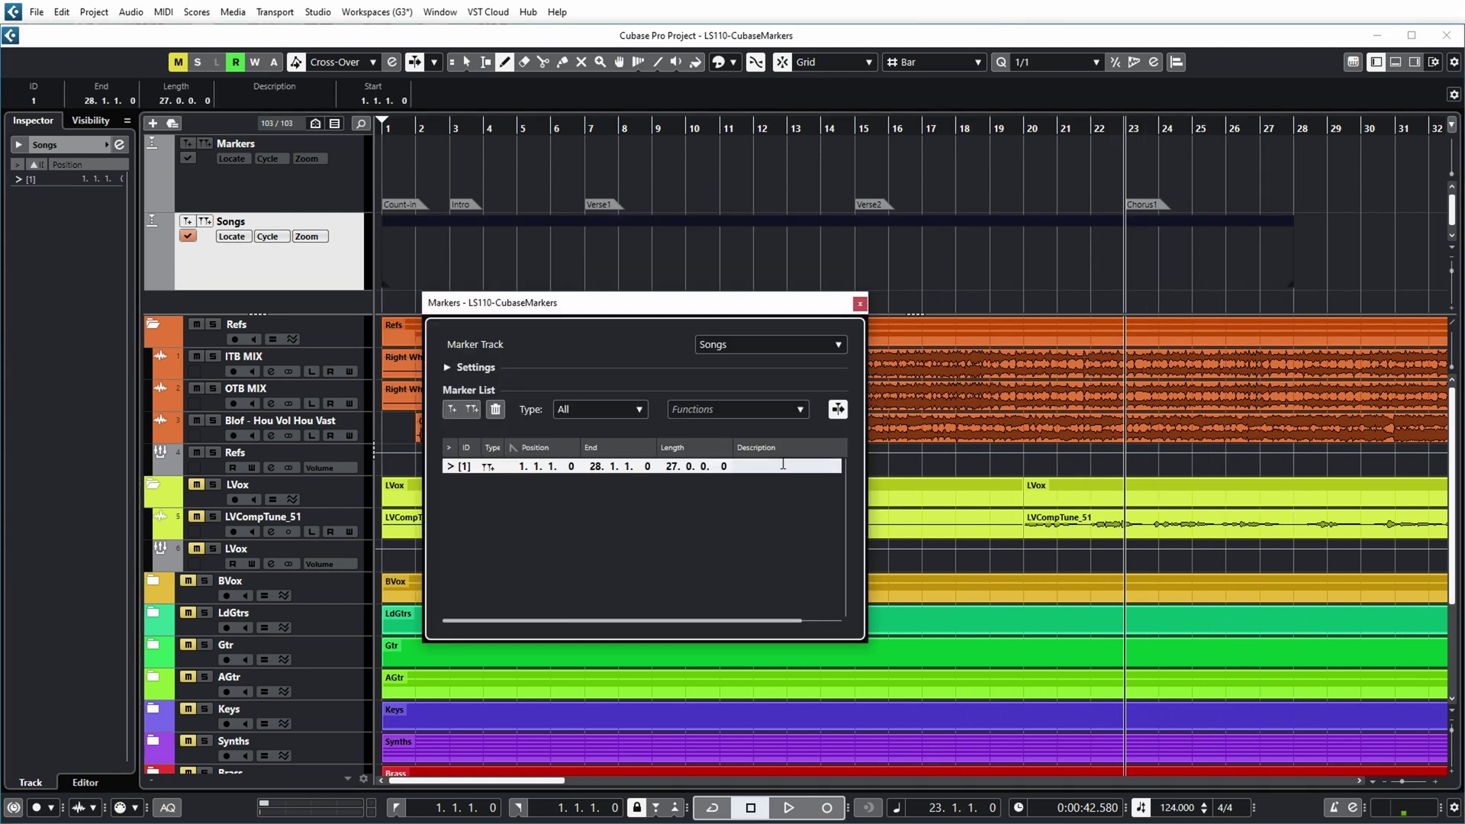
pyautogui.write('Sonmg')
pyautogui.press('BackSpace')
pyautogui.press('BackSpace')
pyautogui.write('g1')
pyautogui.press('Return')
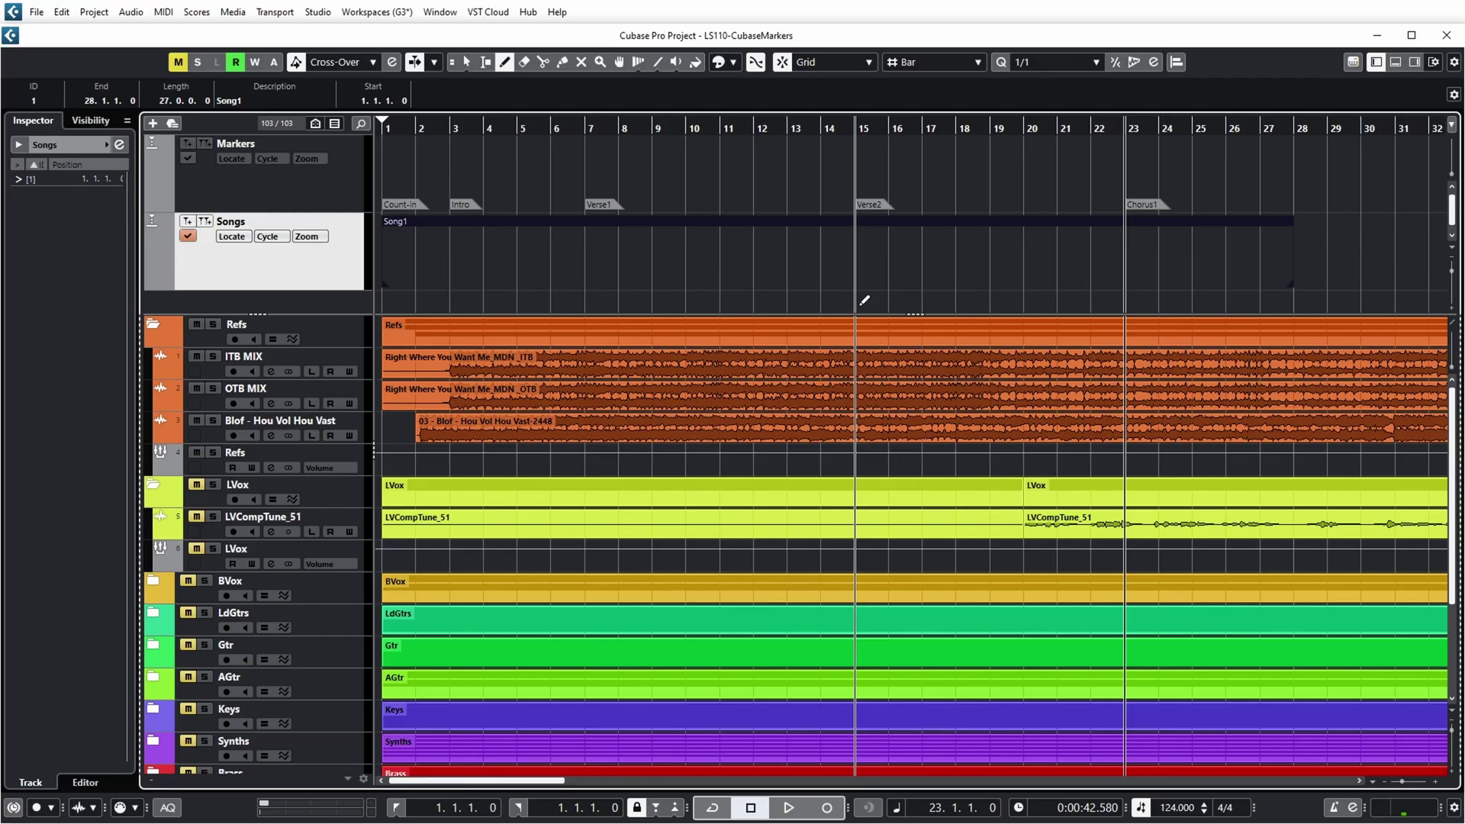
# Erase the Song1 cycle marker and return to the Object Selection tool.
pyautogui.rightClick(721, 267)
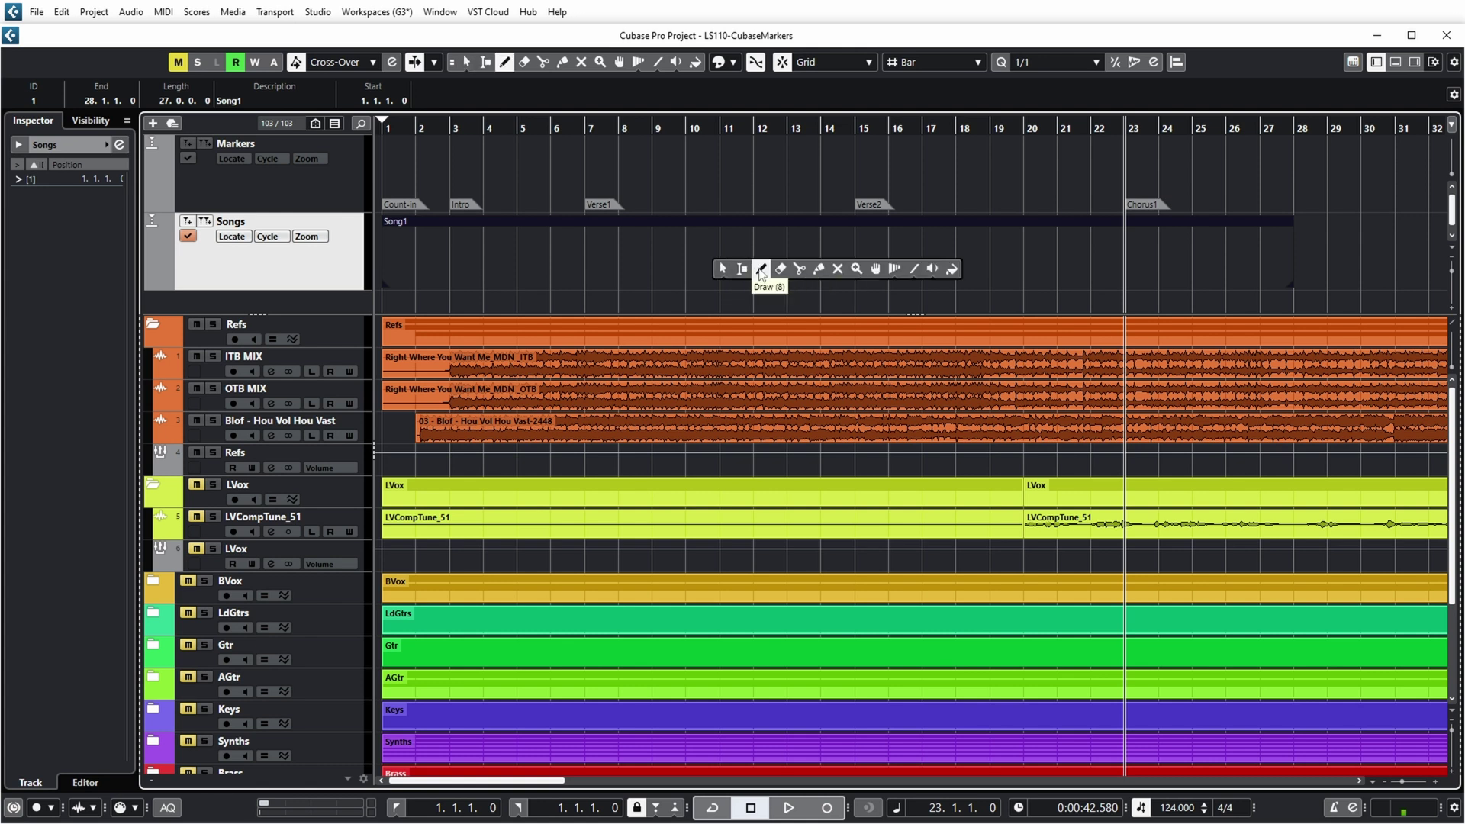
pyautogui.click(779, 269)
pyautogui.click(770, 219)
pyautogui.rightClick(729, 259)
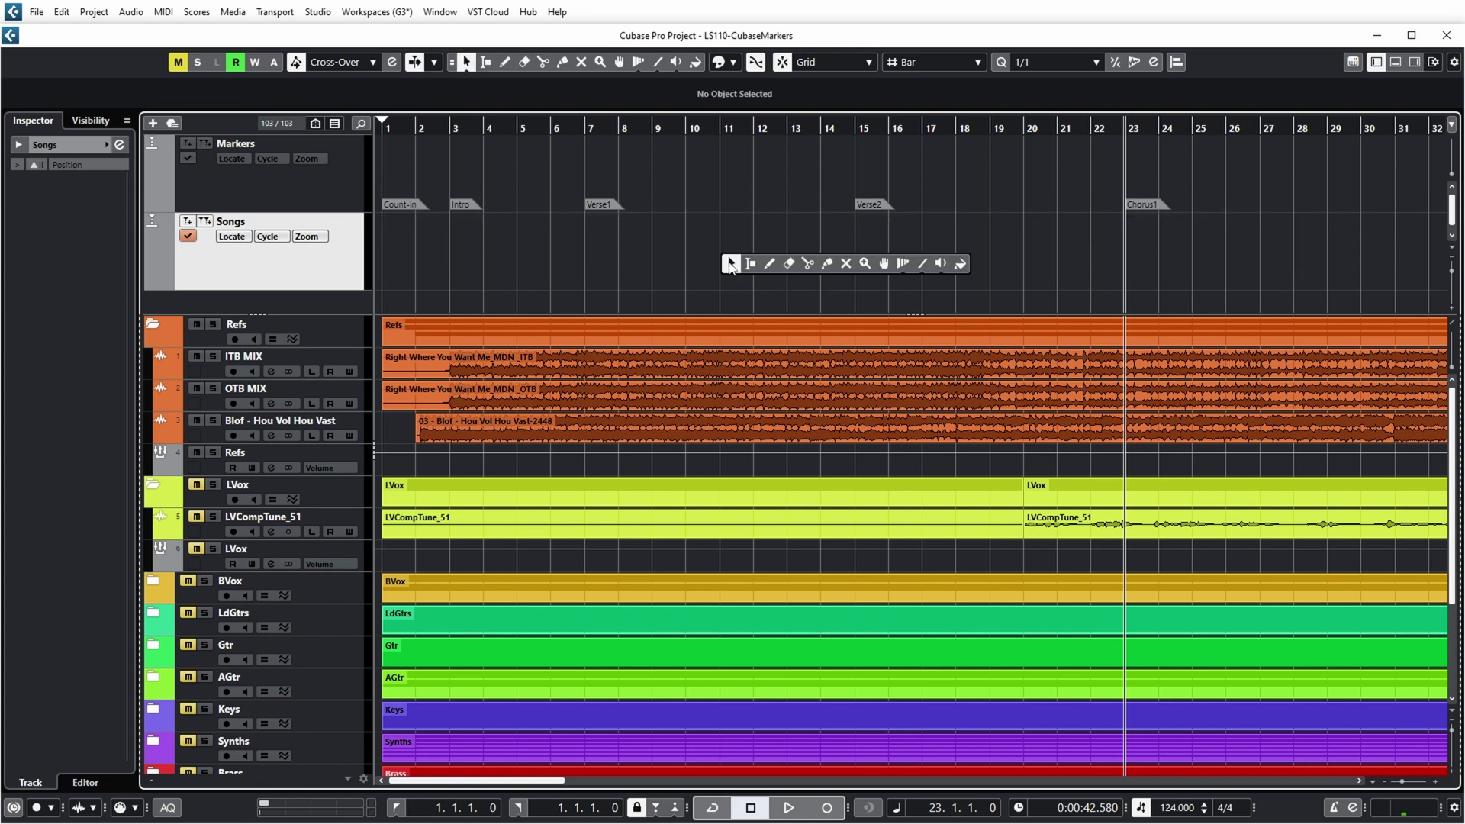
pyautogui.click(731, 263)
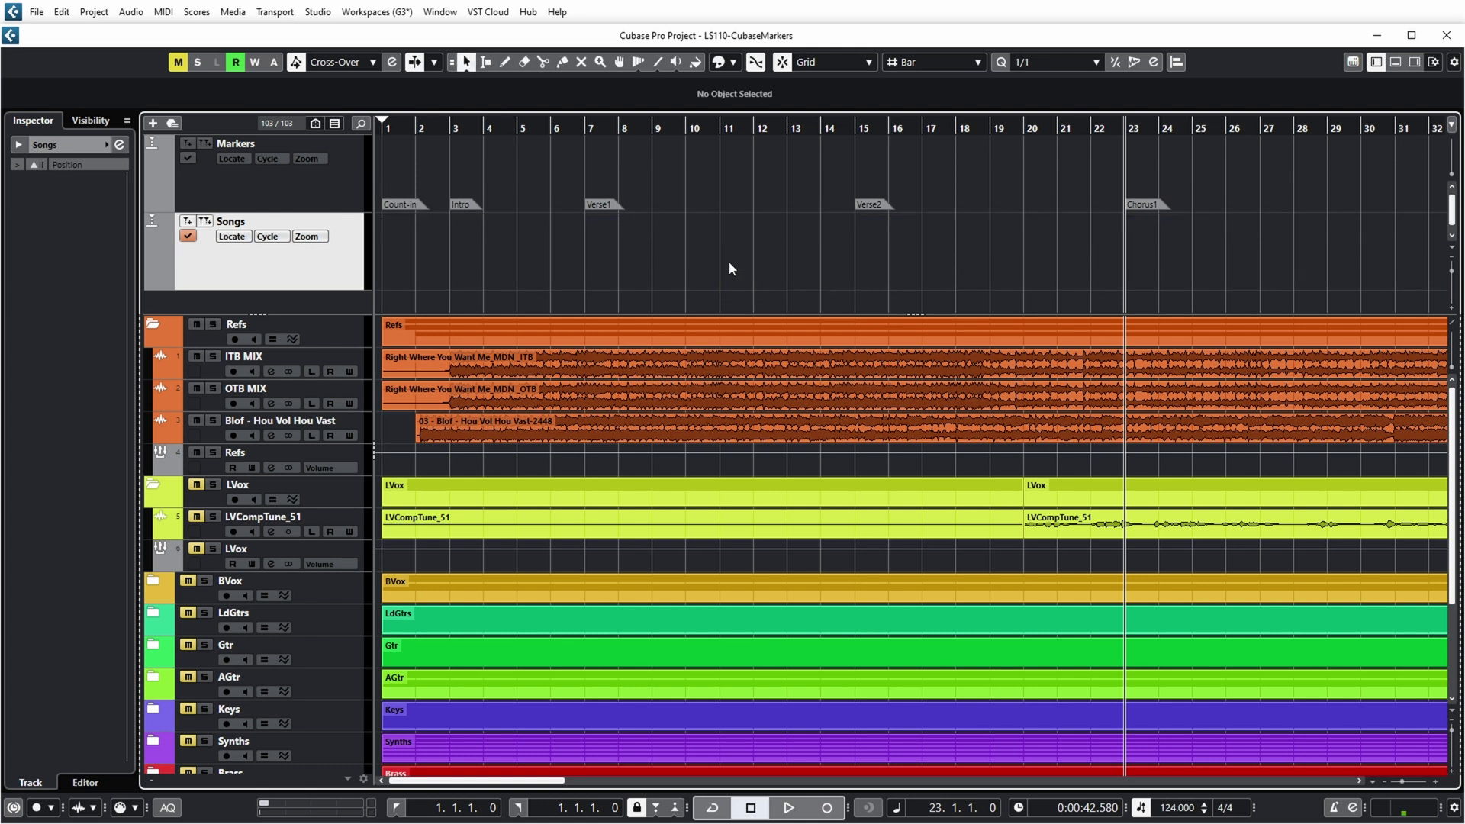
# Rename the Songs marker track to TODOs.
pyautogui.doubleClick(245, 223)
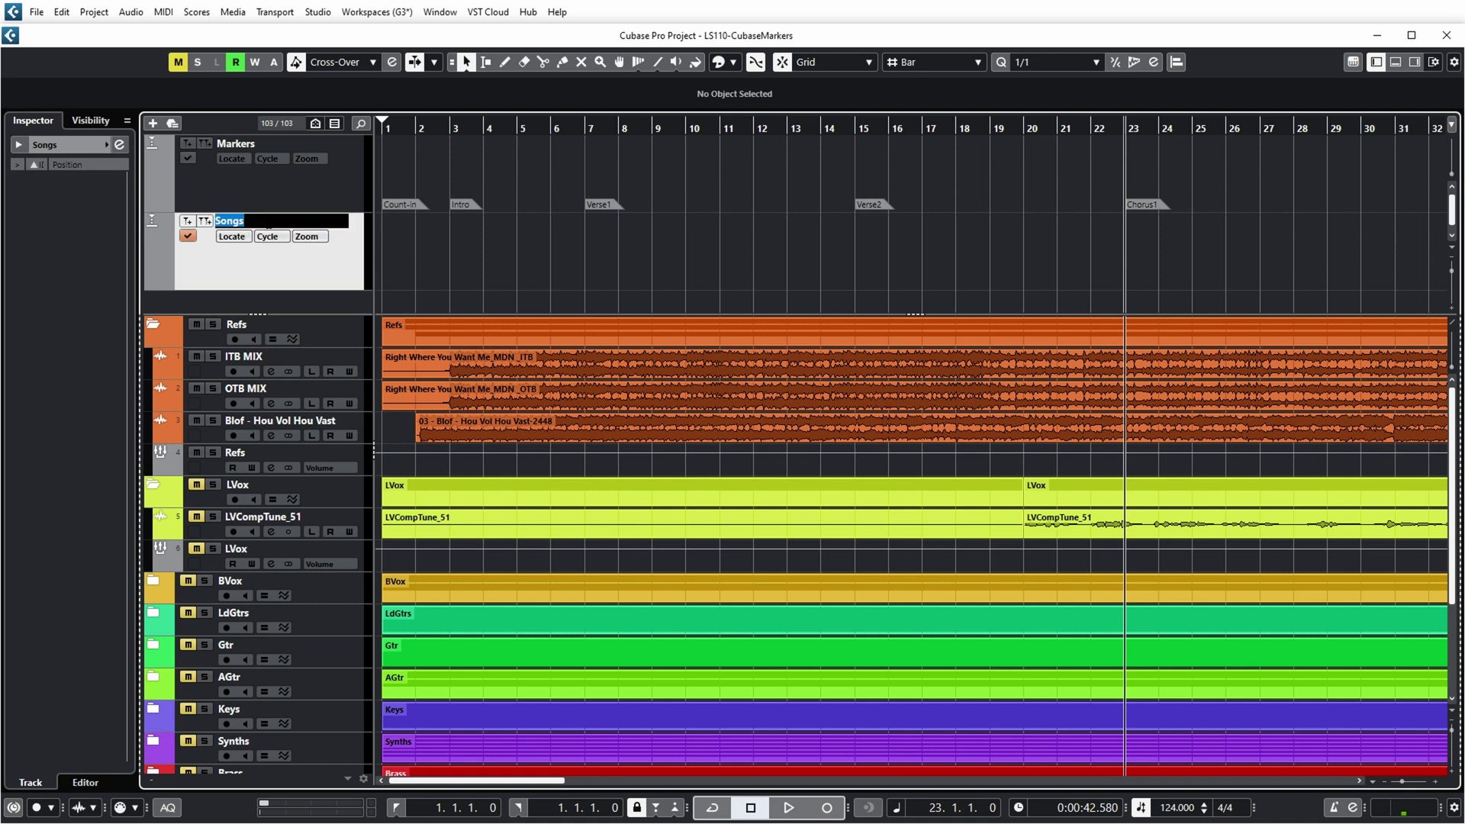
pyautogui.write('TODOs')
pyautogui.press('Return')
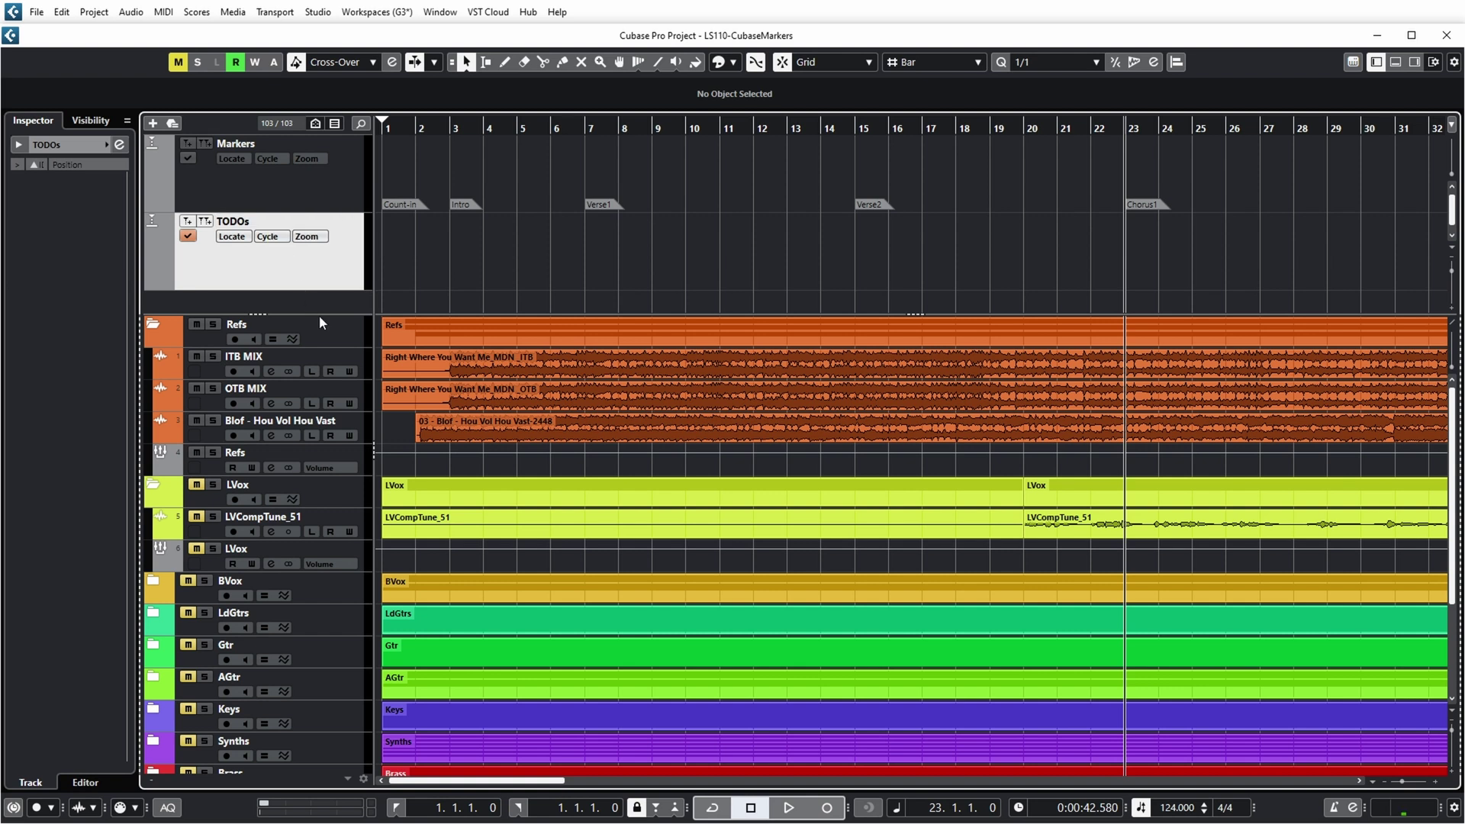
# Add a marker at bar 5 on TODOs described 'Add sub bass'.
pyautogui.moveTo(319, 314); pyautogui.dragTo(611, 257)
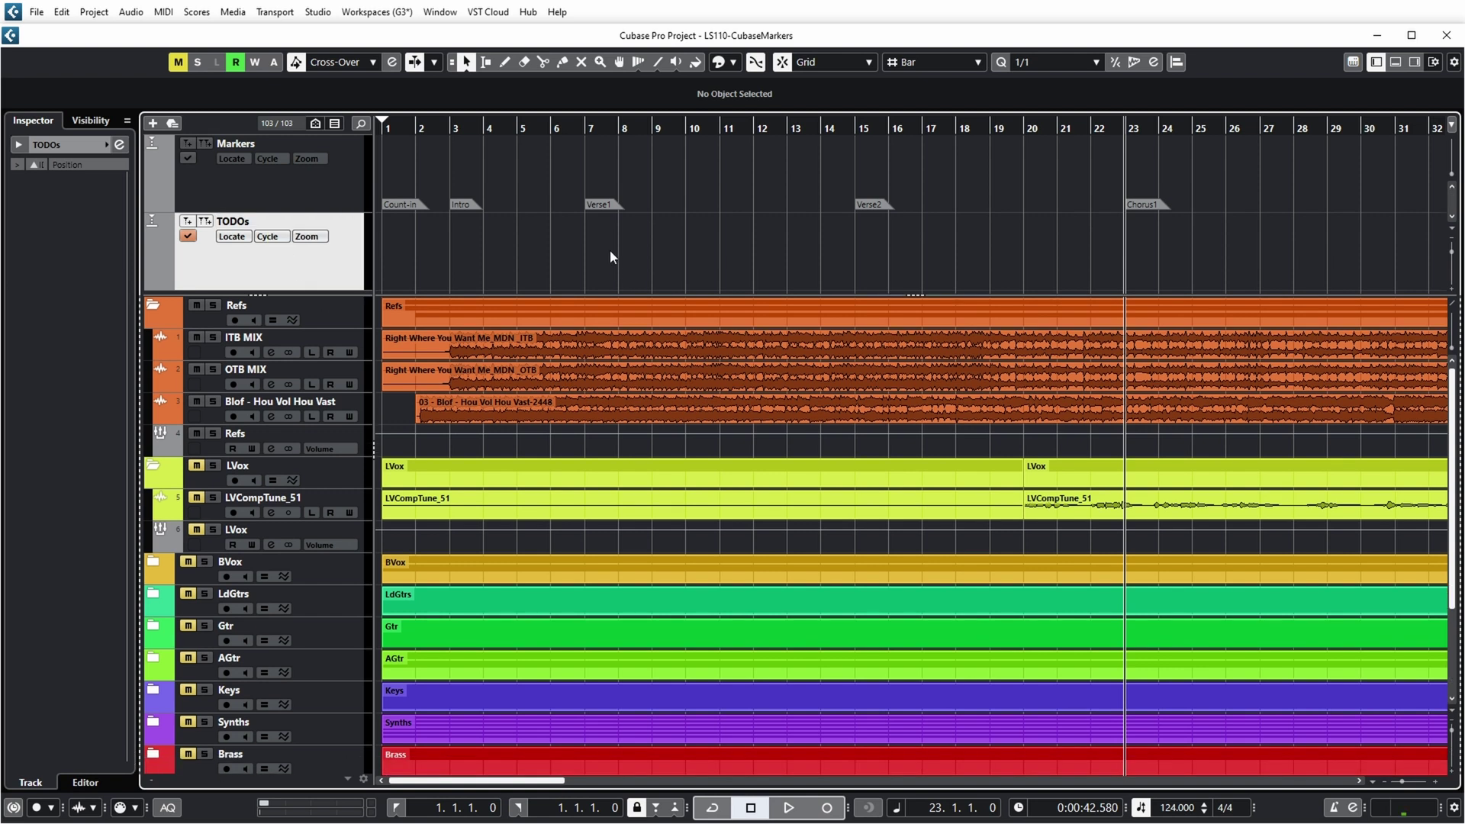
pyautogui.click(518, 132)
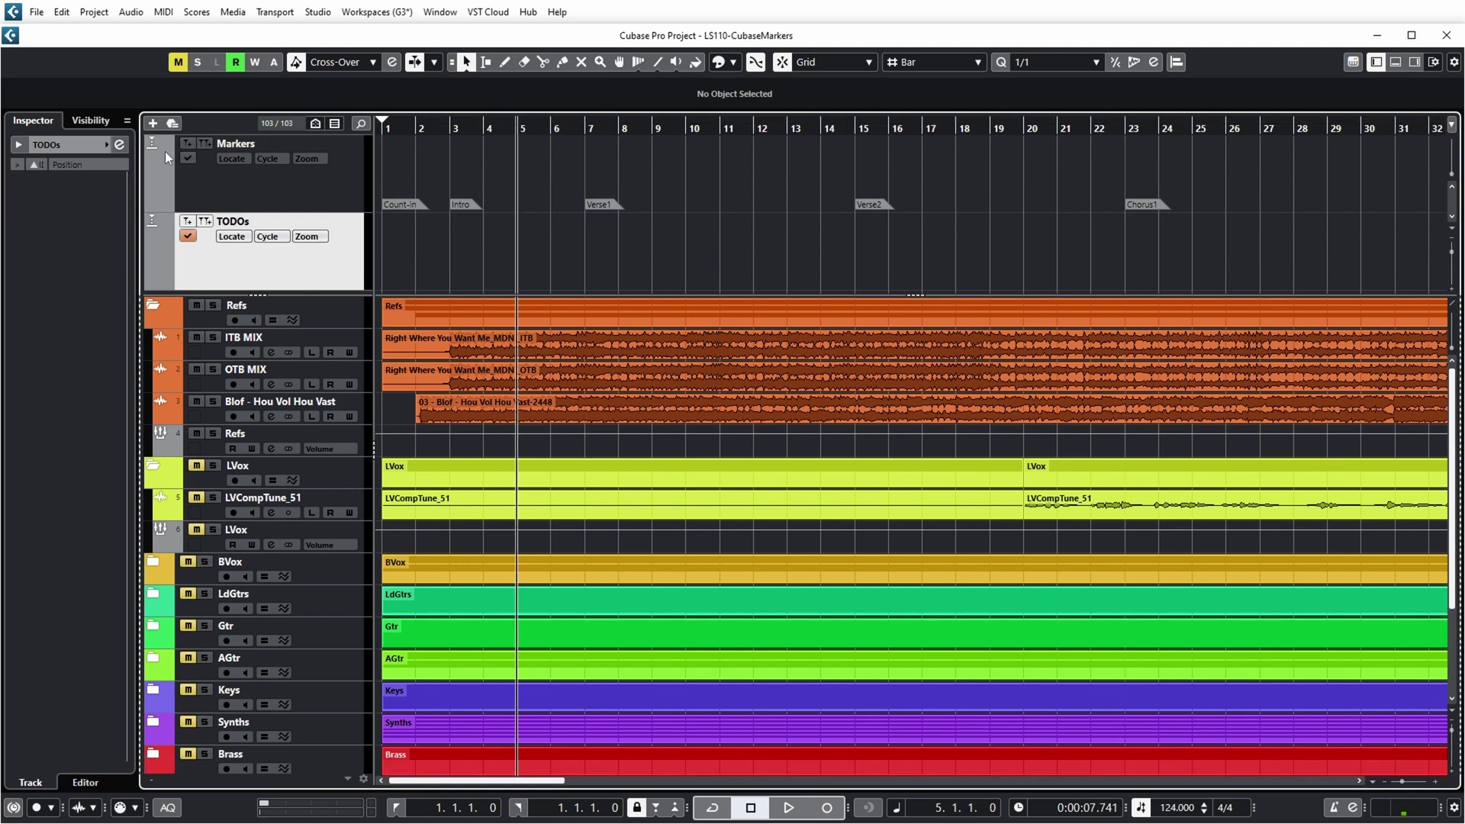
pyautogui.click(186, 222)
pyautogui.hotkey('ctrl', 'm')
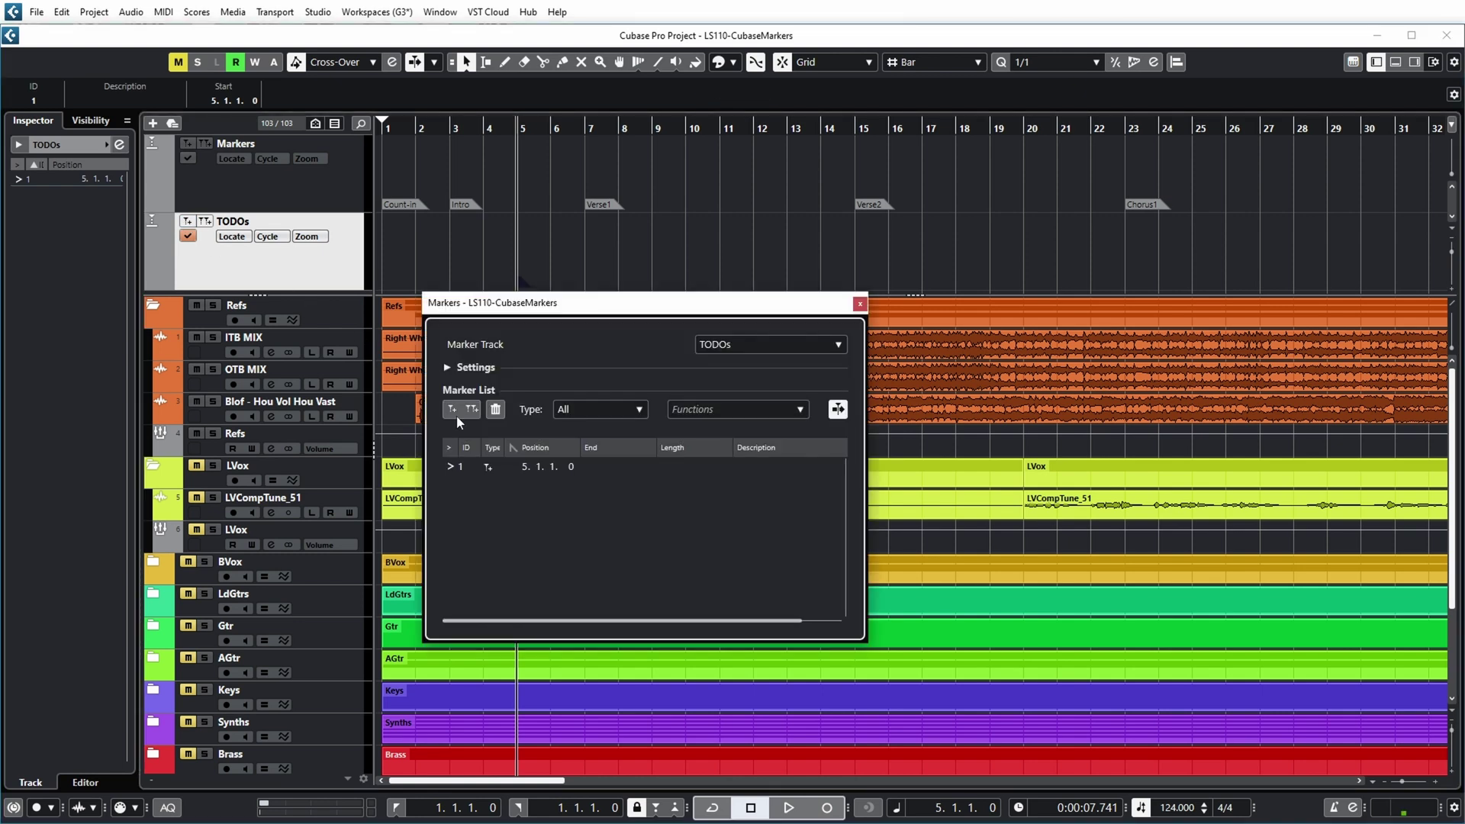
pyautogui.doubleClick(751, 466)
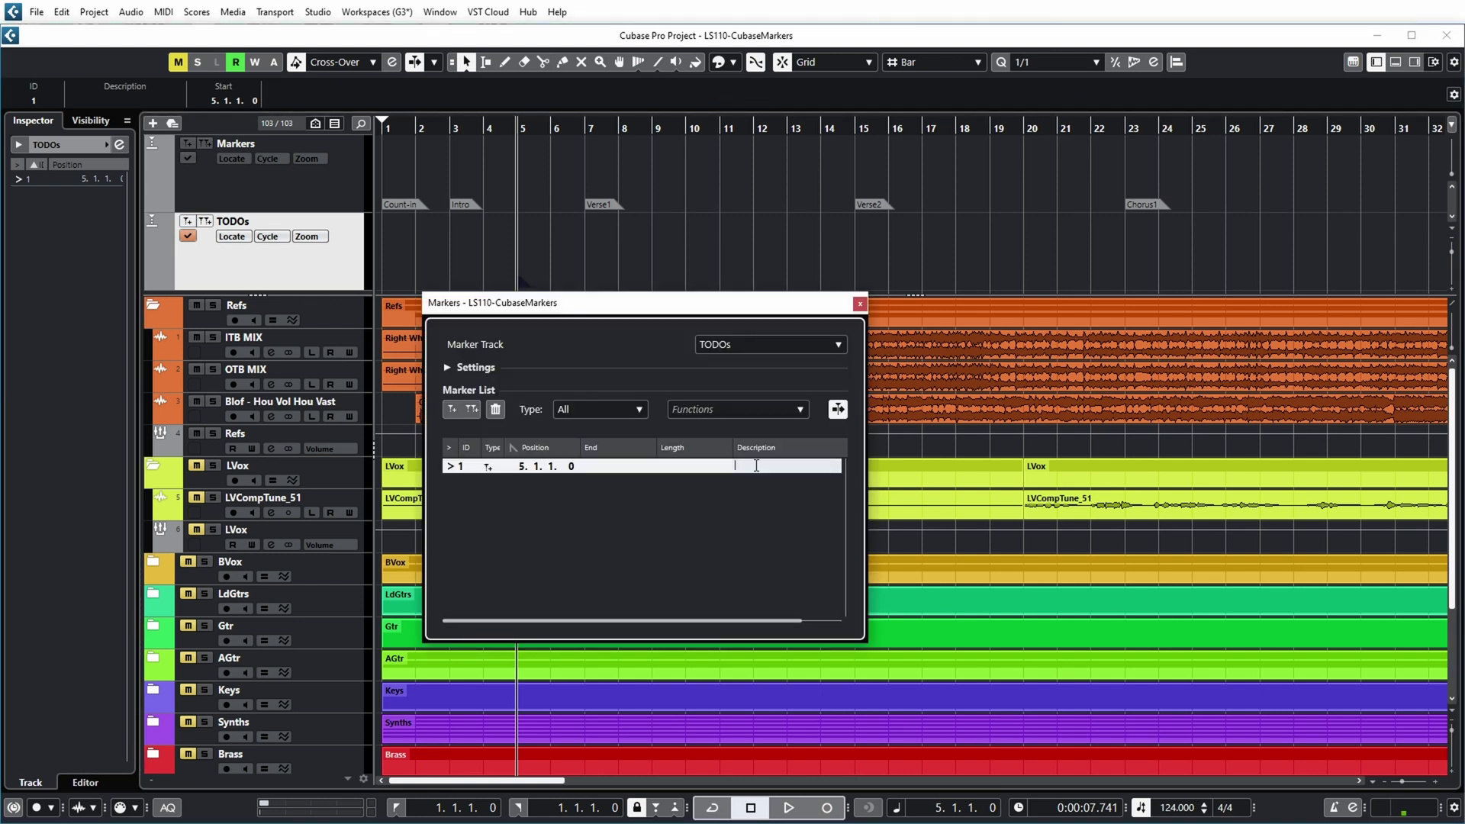
pyautogui.write('Add sub bass')
pyautogui.press('Return')
# Add markers 'Tune vox' at bar 10 and 'Add vocal throw delay' at bar 18.
pyautogui.moveTo(580, 302); pyautogui.dragTo(660, 326)
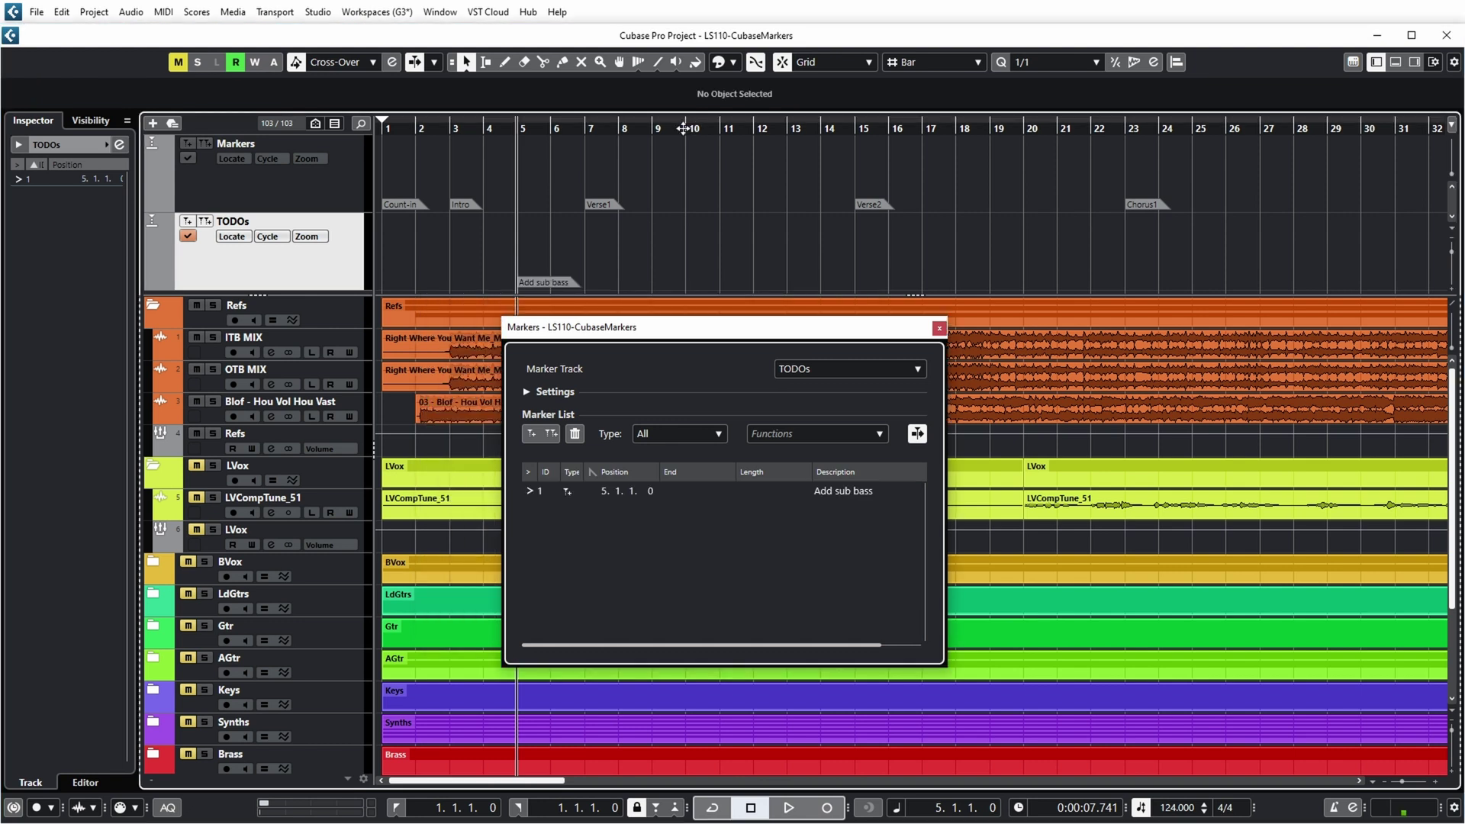
pyautogui.click(684, 128)
pyautogui.click(532, 433)
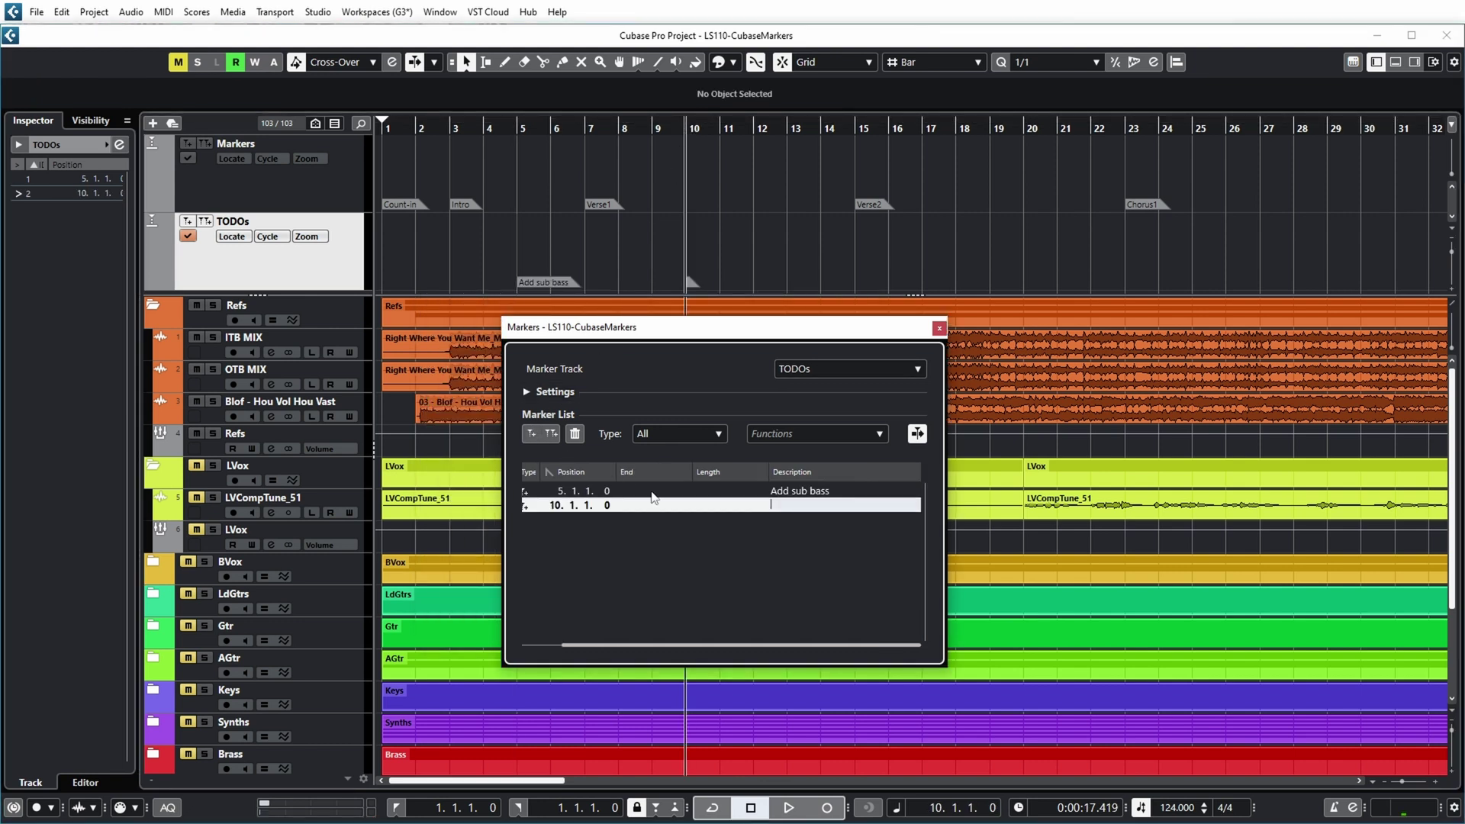
pyautogui.write('Tune vox')
pyautogui.press('Return')
pyautogui.click(955, 128)
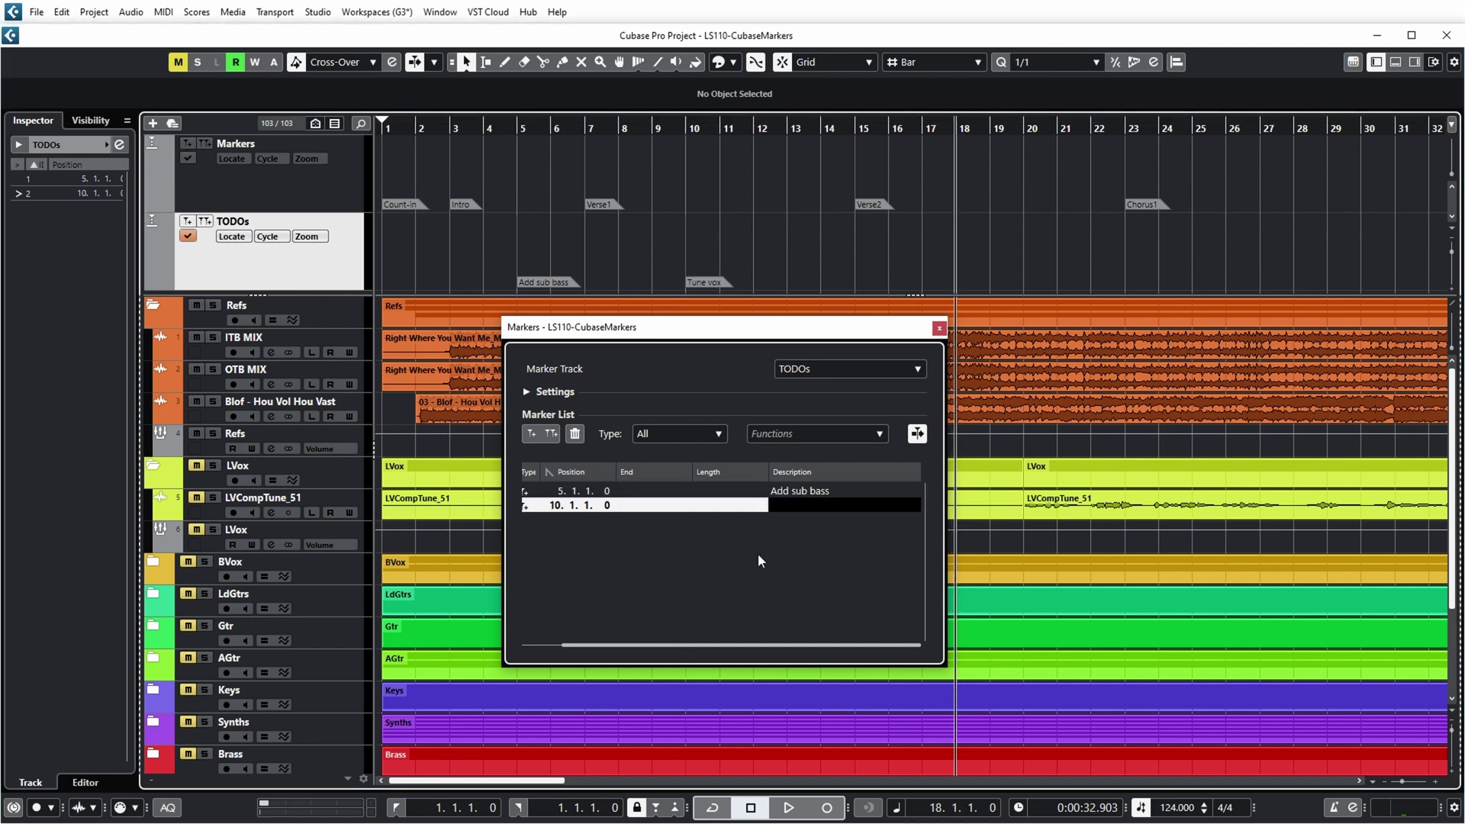
pyautogui.click(639, 522)
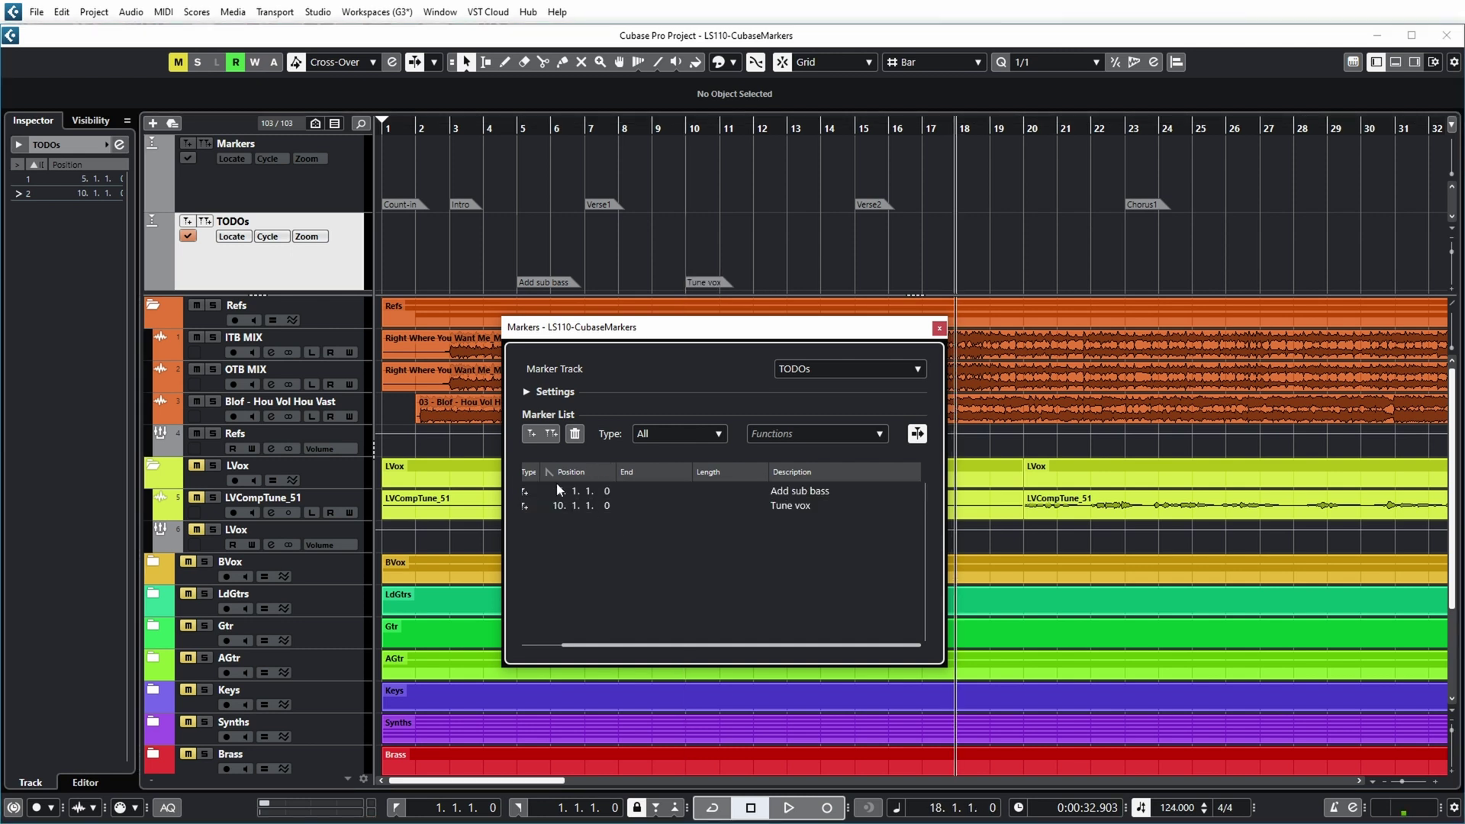
pyautogui.click(530, 434)
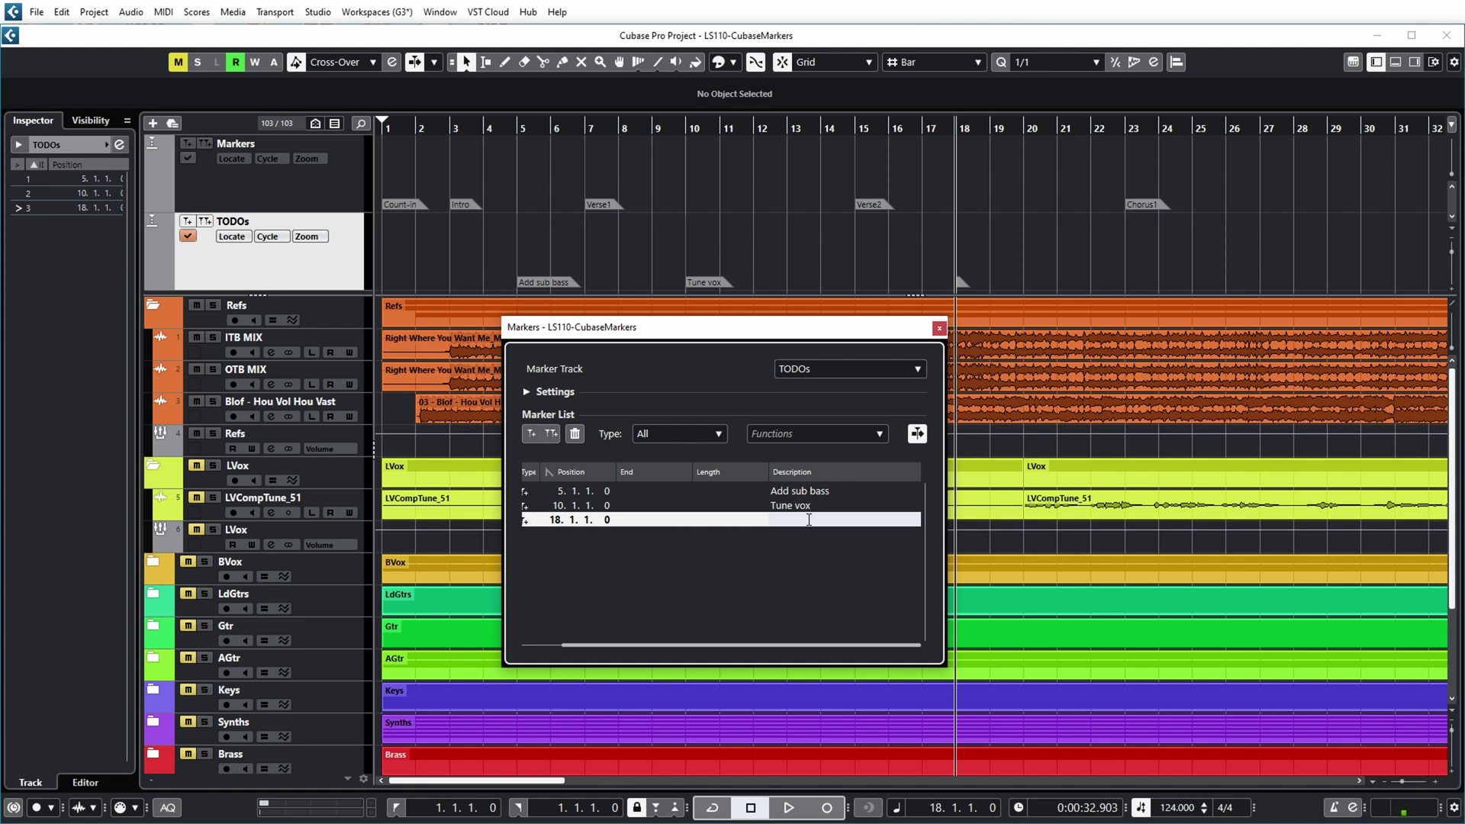
pyautogui.write('Add vocal throw delay')
pyautogui.press('Return')
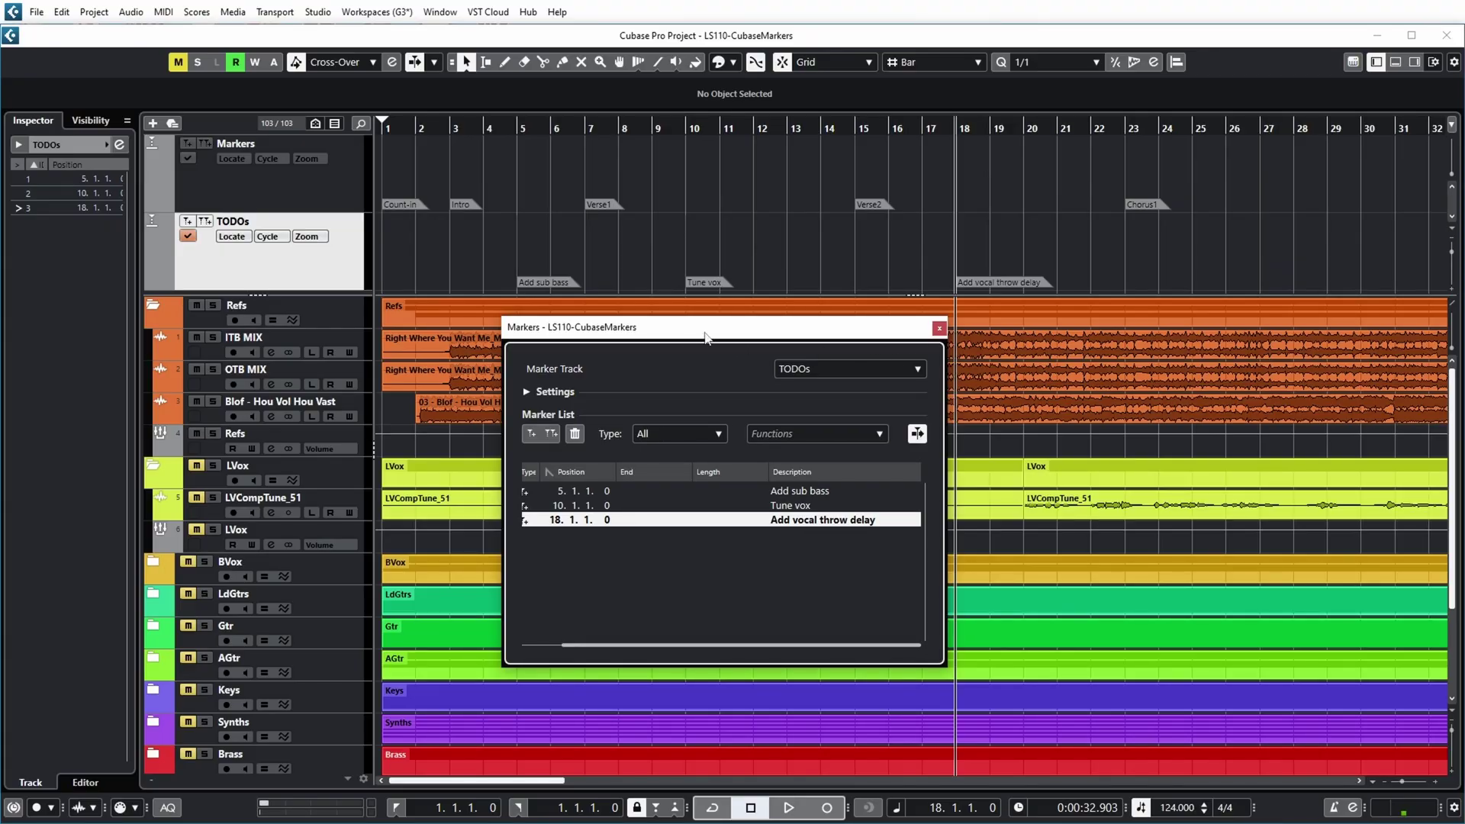
# Switch the marker list to Markers and back to TODOs, close it, and jump to Intro.
pyautogui.click(901, 370)
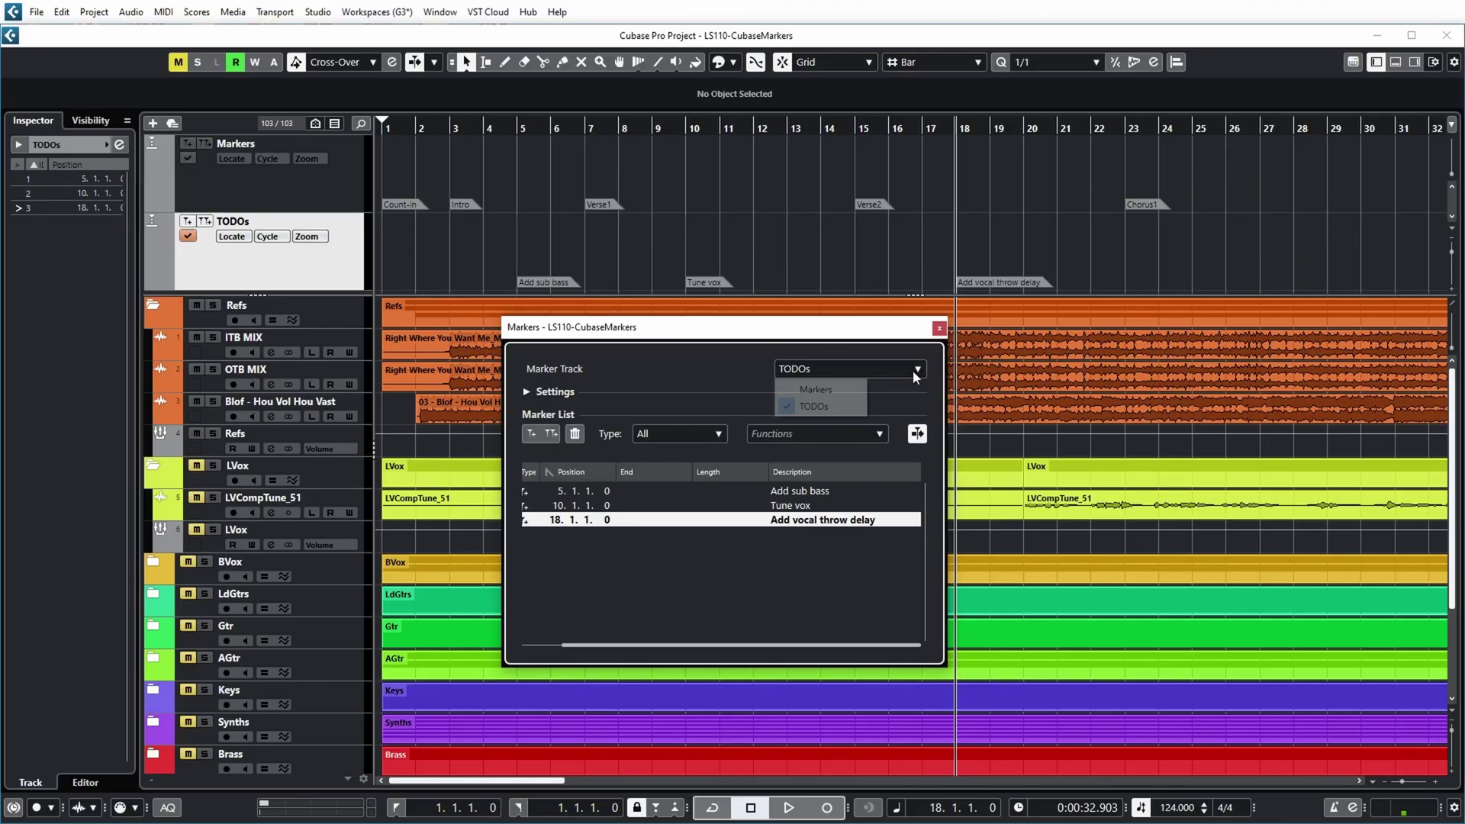
pyautogui.click(832, 388)
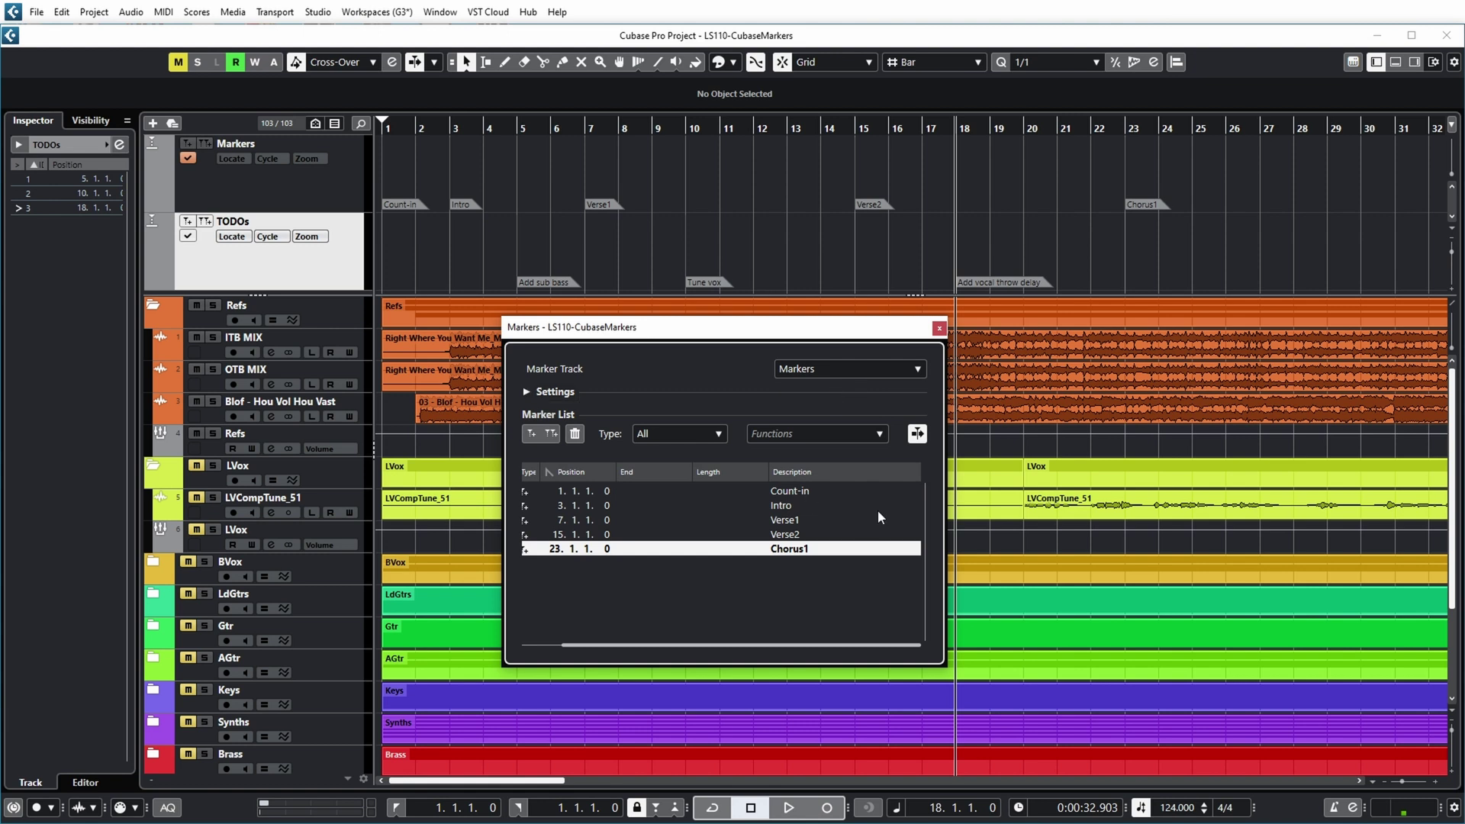
pyautogui.click(916, 370)
pyautogui.click(854, 405)
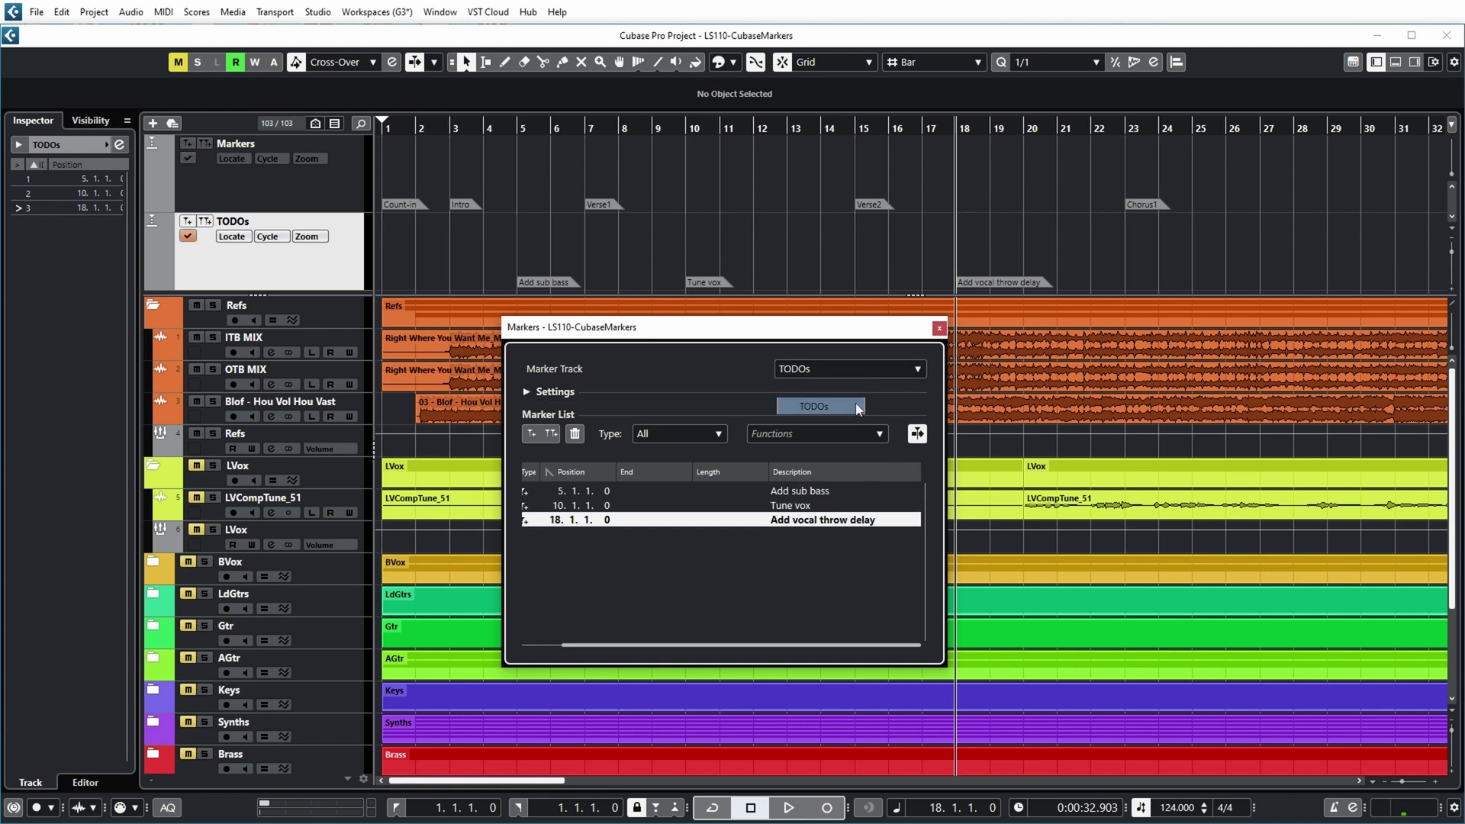
pyautogui.click(939, 328)
pyautogui.click(460, 204)
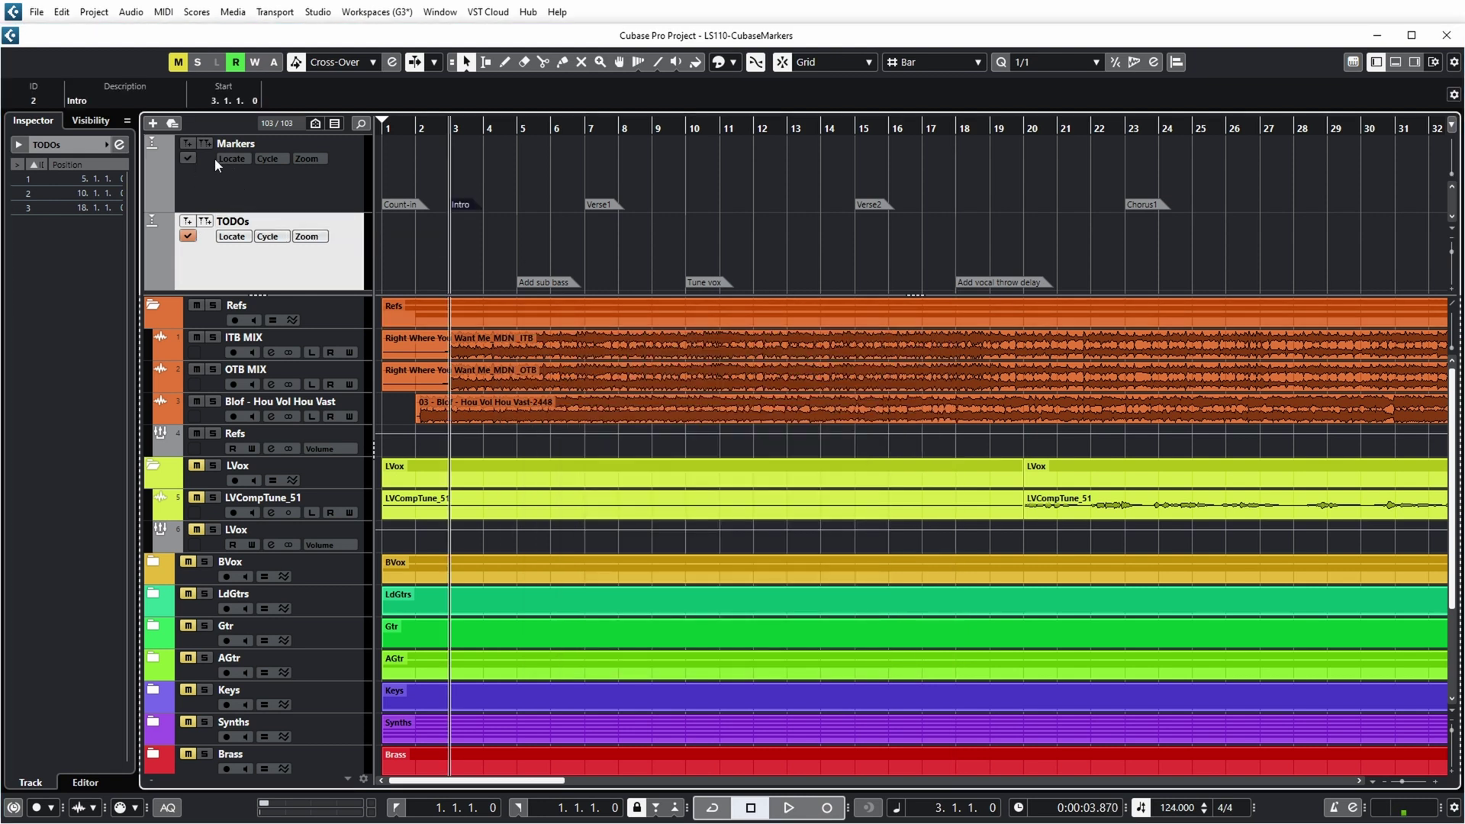
# Jump the playhead to Verse2, Chorus1 and Tune vox, then to 'Add vocal throw delay' at bar 18.
pyautogui.click(236, 159)
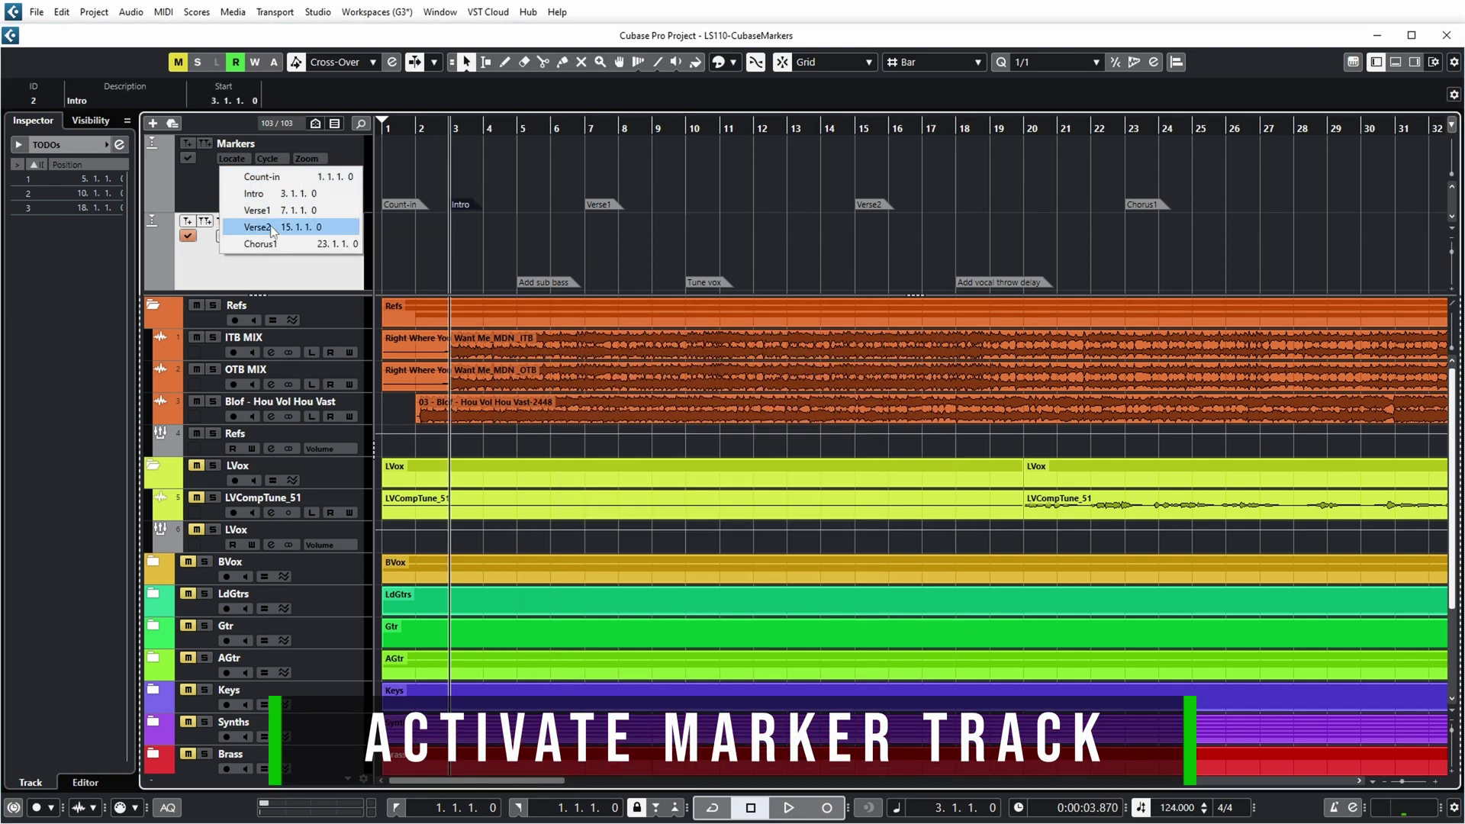
pyautogui.click(272, 228)
pyautogui.click(239, 156)
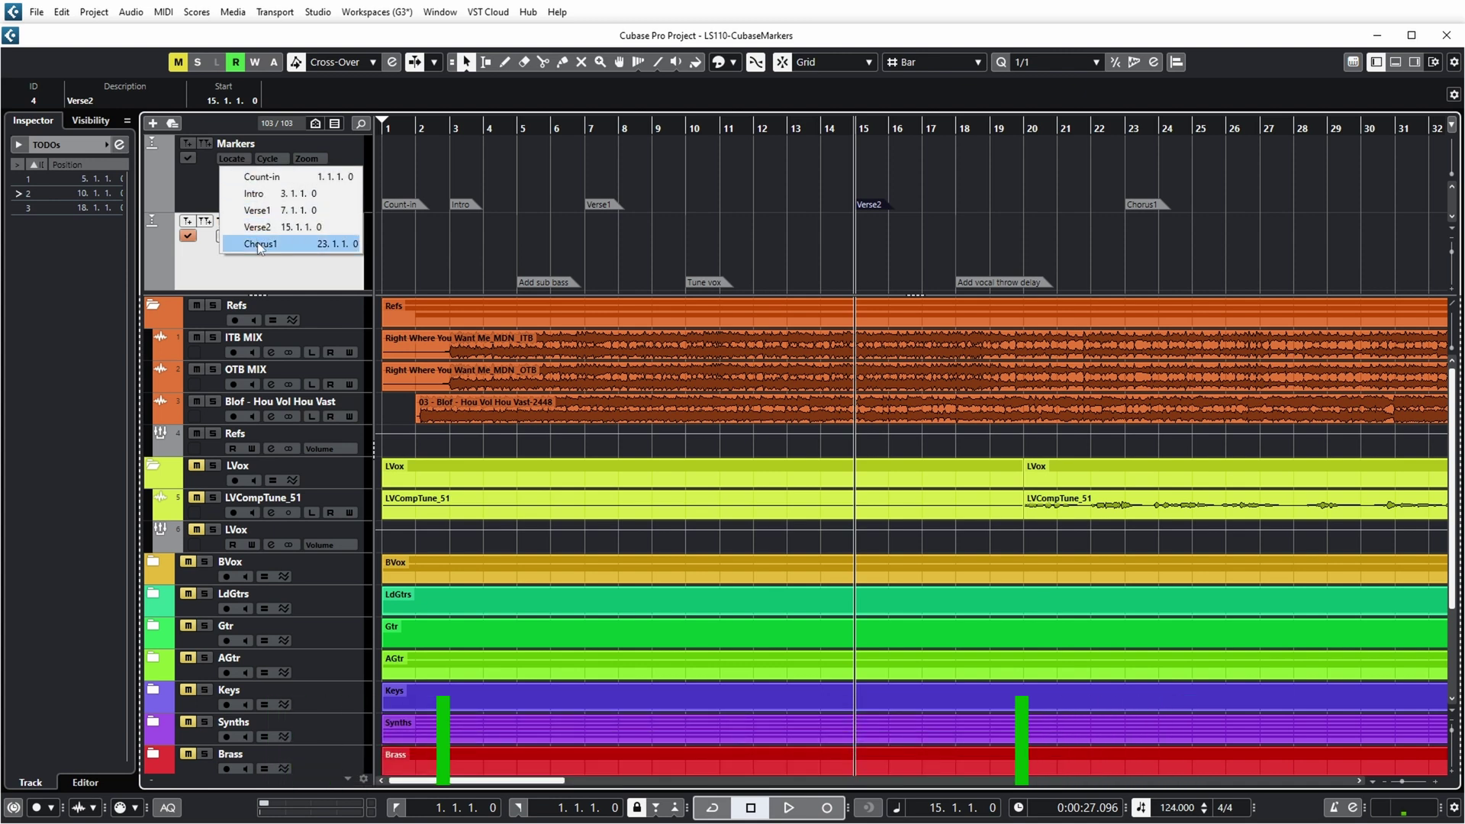
pyautogui.click(259, 244)
pyautogui.click(253, 264)
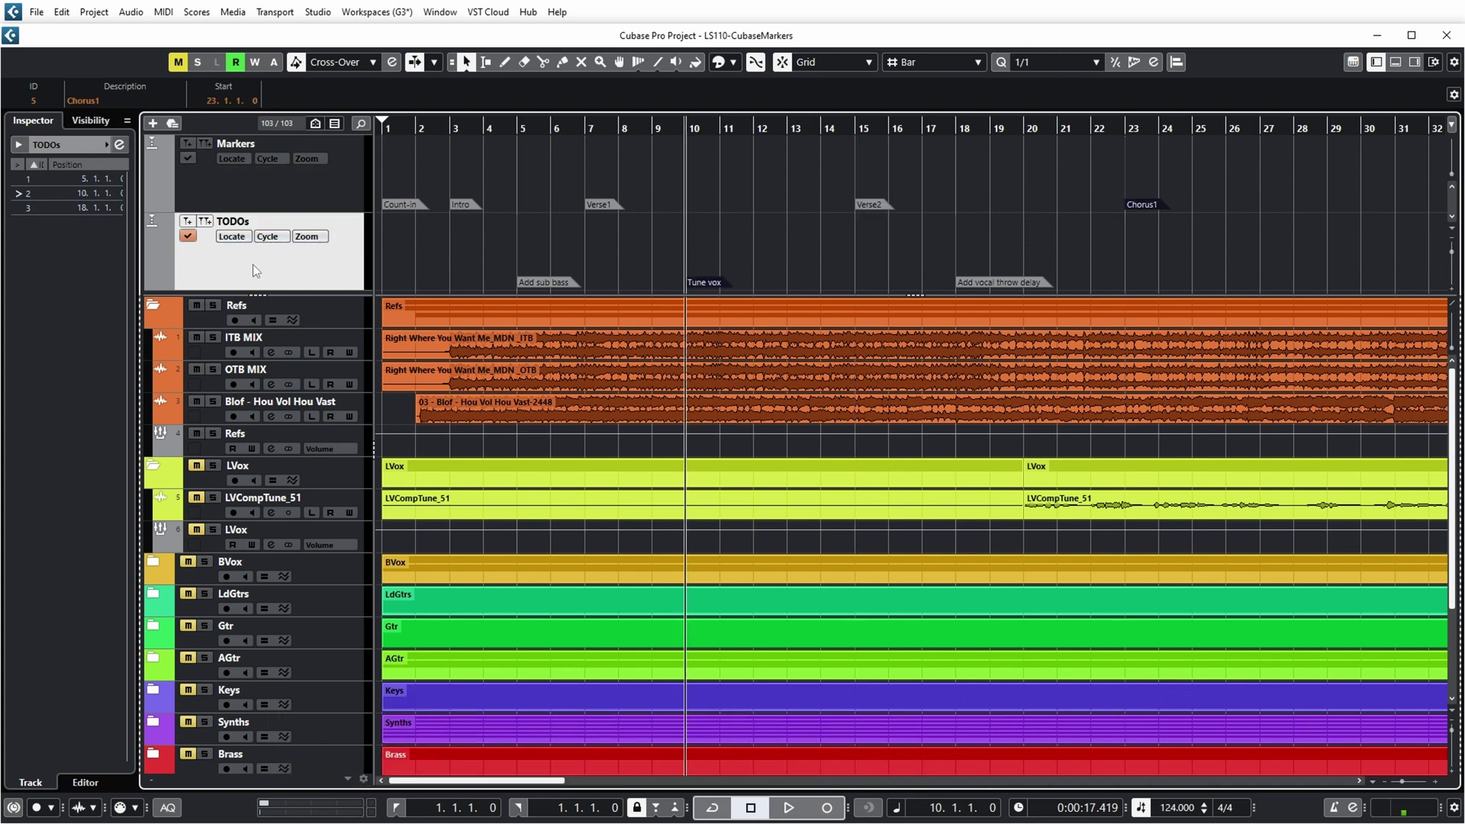
pyautogui.hotkey('shift', 'n')
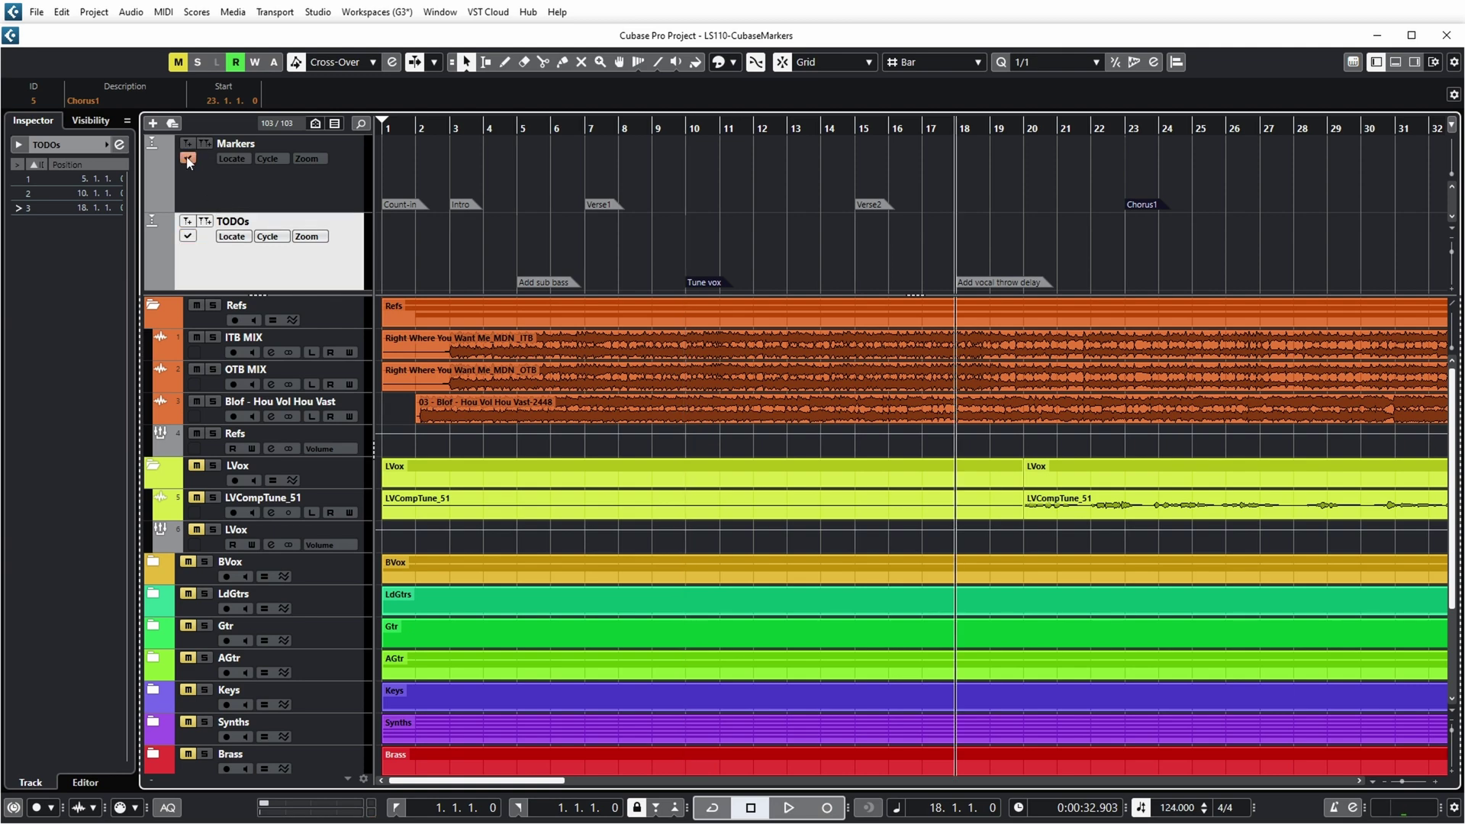